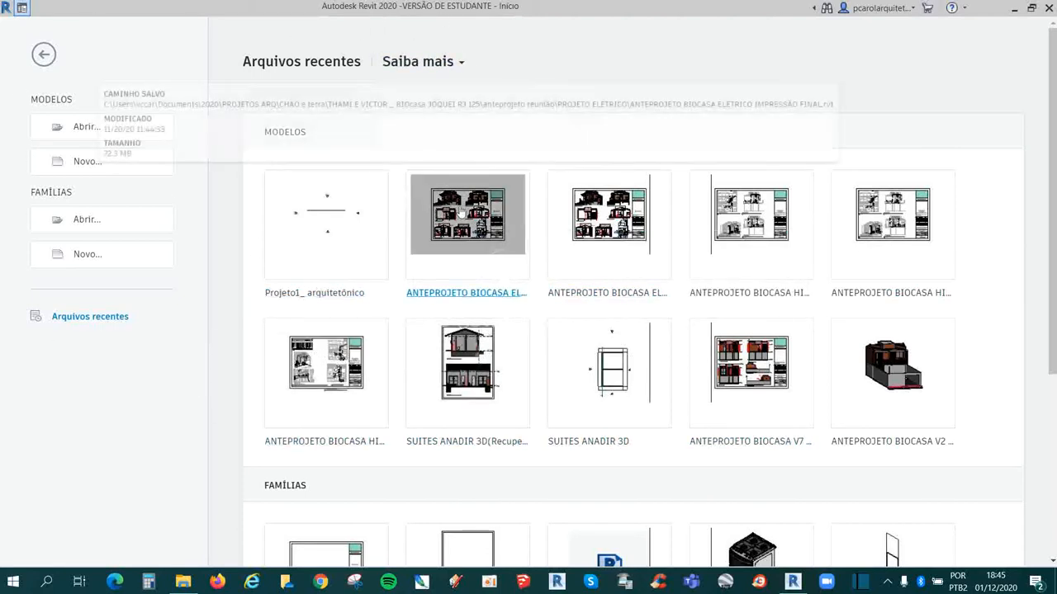
{"action": "left_click", "coordinate": [749, 216]}
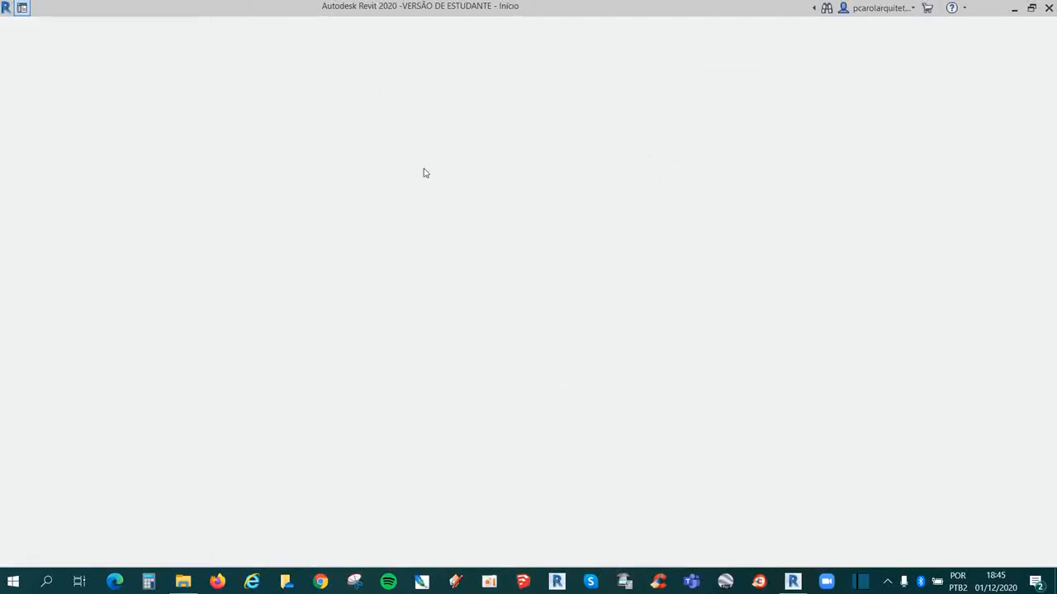
{"action": "key", "text": "XF86AudioLowerVolume"}
{"action": "key", "text": "XF86AudioLowerVolume"}
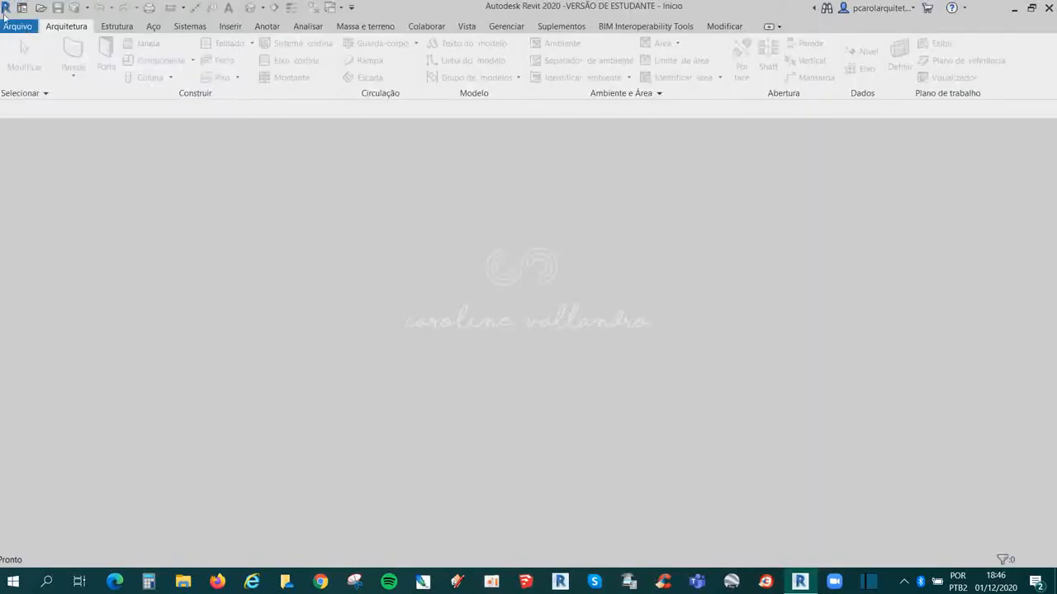
Step: Create a new project from the TEMPLATE ARQUITETÔNICO 2020 template file
{"action": "left_click", "coordinate": [23, 12]}
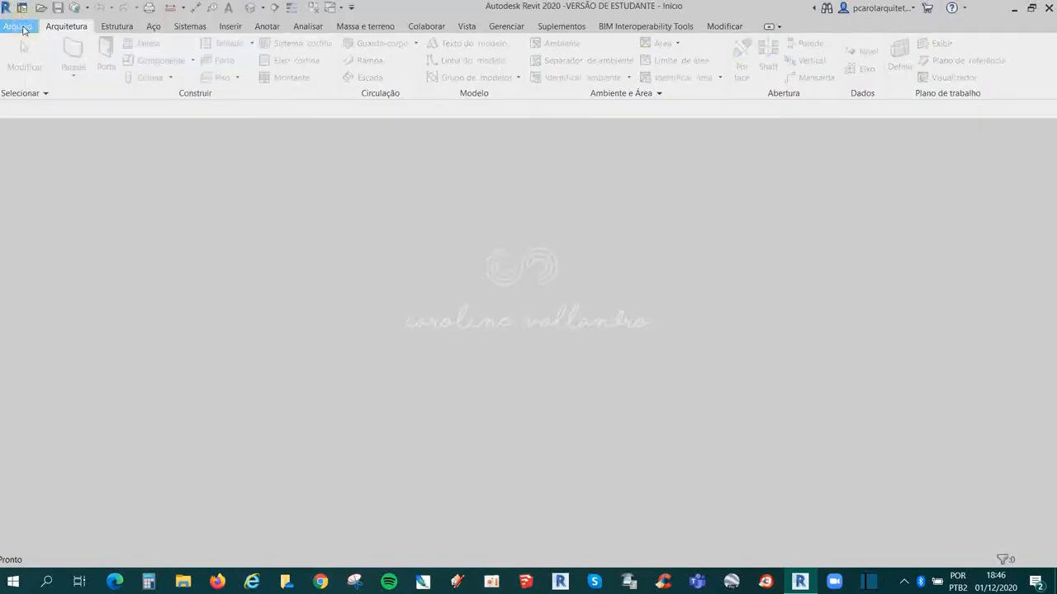
{"action": "left_click", "coordinate": [20, 26]}
{"action": "mouse_move", "coordinate": [60, 85]}
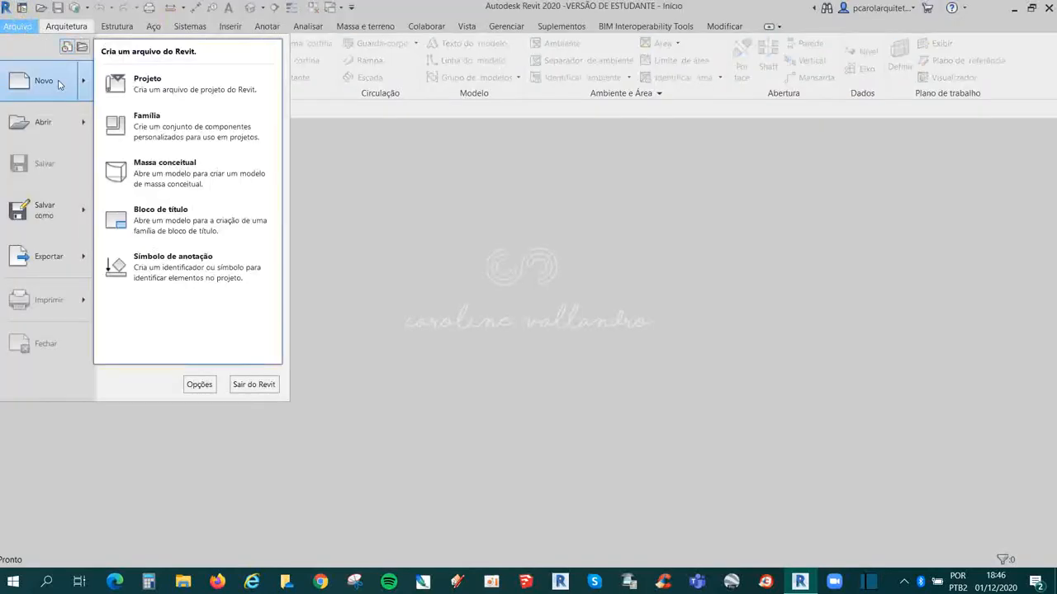
{"action": "left_click", "coordinate": [164, 83]}
{"action": "left_click", "coordinate": [510, 261]}
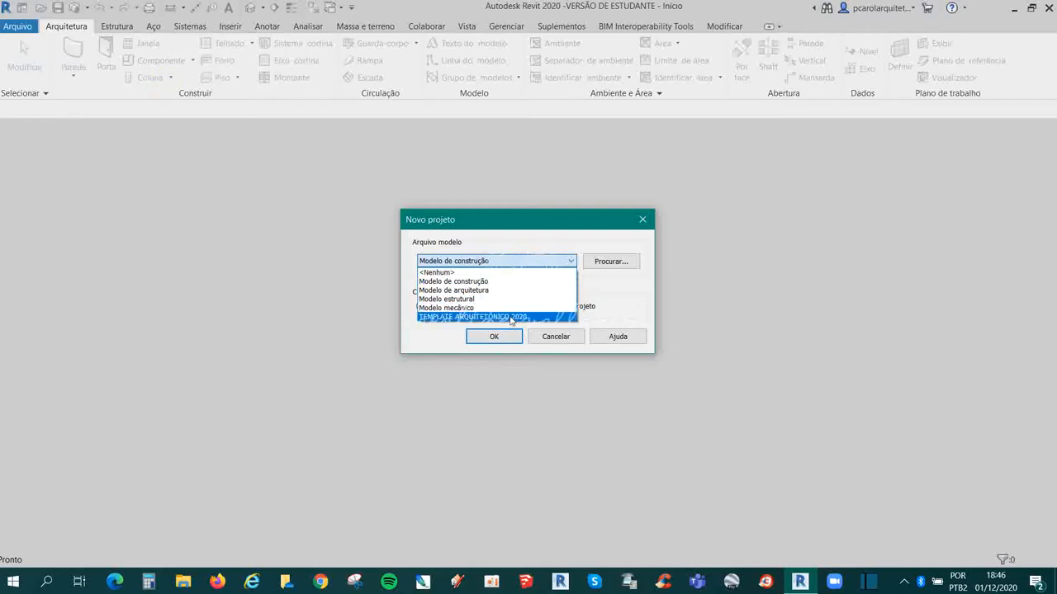
{"action": "left_click", "coordinate": [511, 317]}
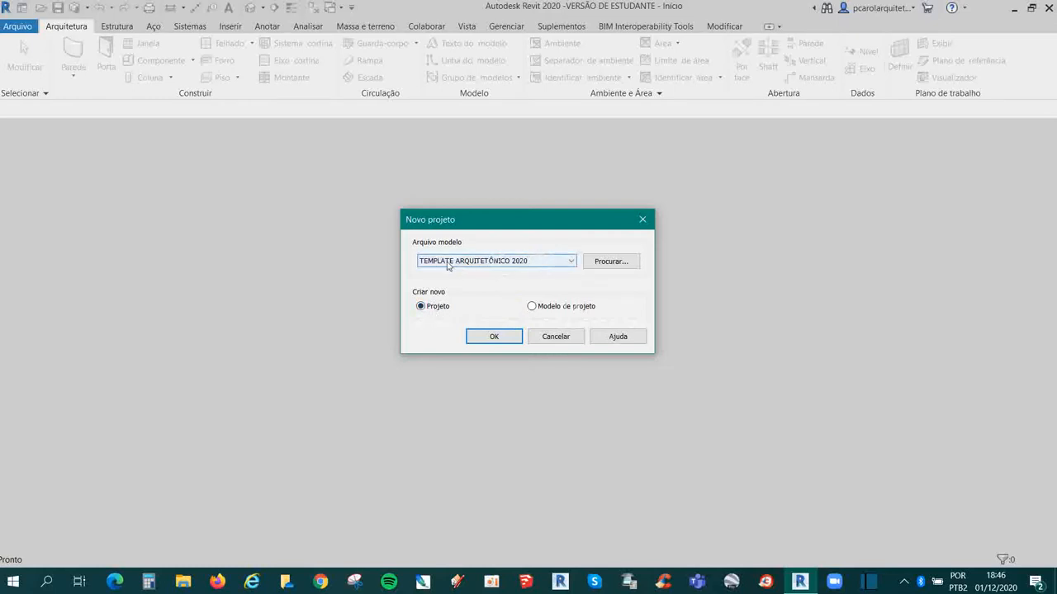
{"action": "left_click", "coordinate": [507, 339]}
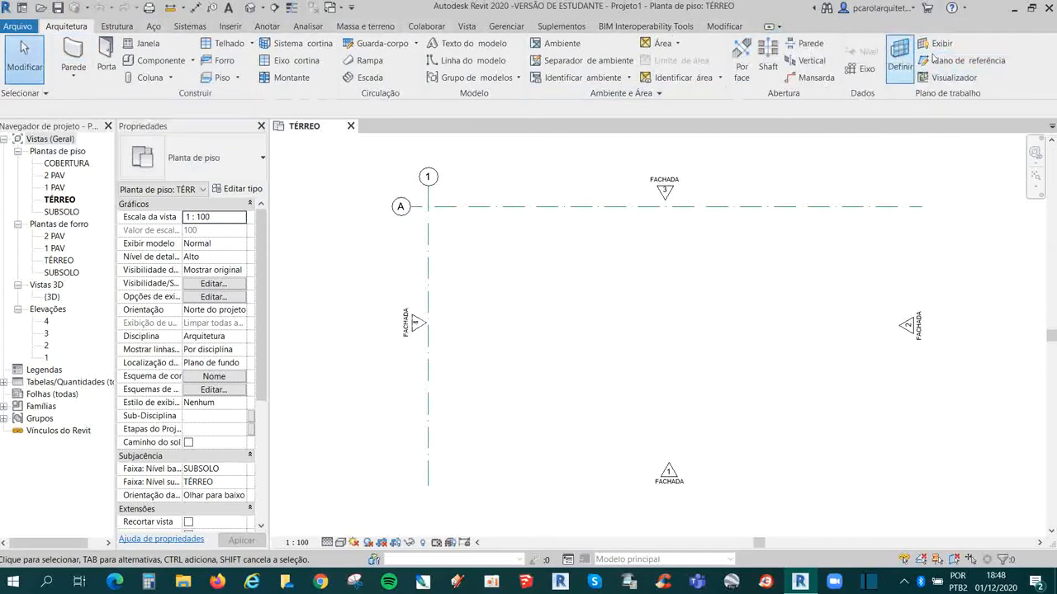
{"action": "left_click", "coordinate": [116, 26]}
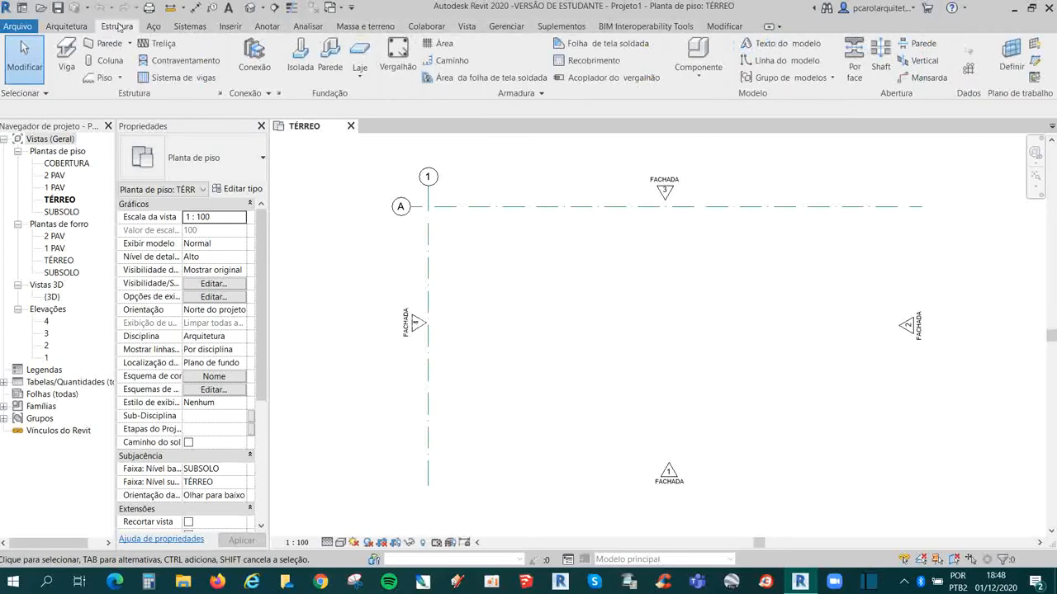
{"action": "left_click", "coordinate": [69, 26]}
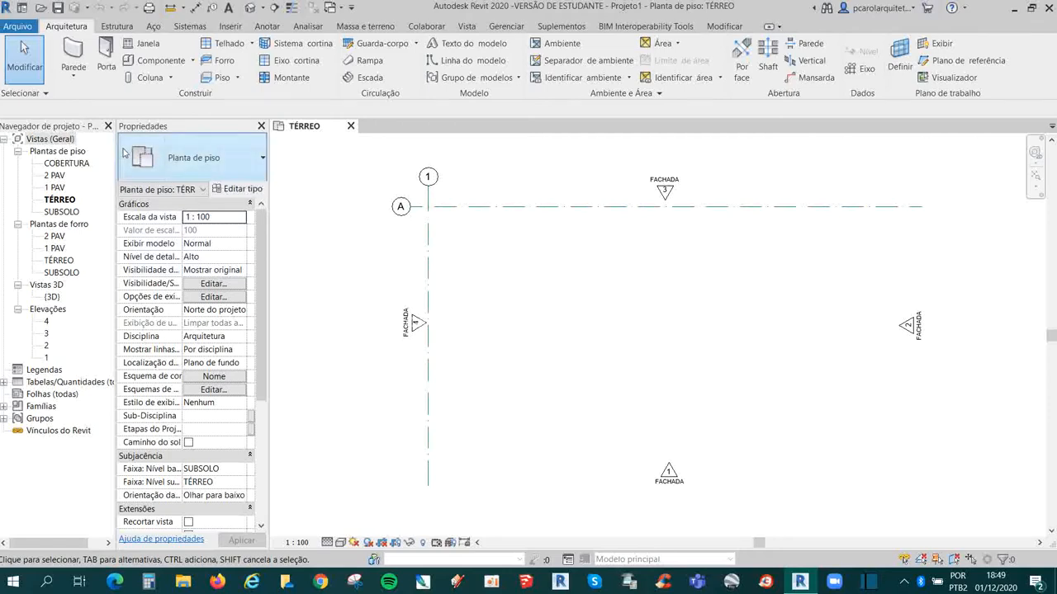
Step: Close the Properties palette, then show it again through the user interface settings and widen it
{"action": "left_click", "coordinate": [261, 126]}
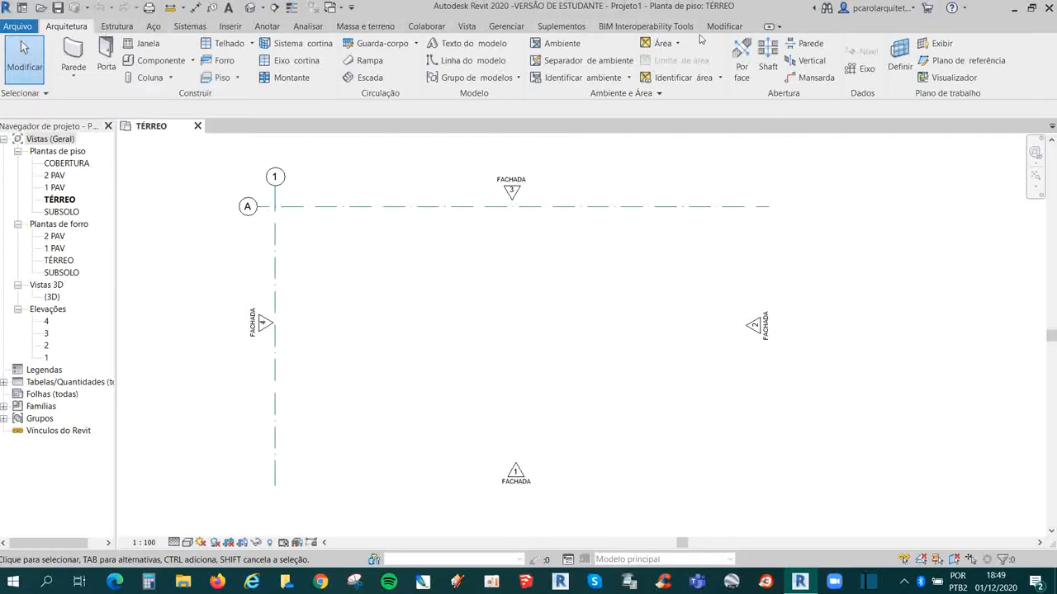
{"action": "left_click", "coordinate": [467, 28]}
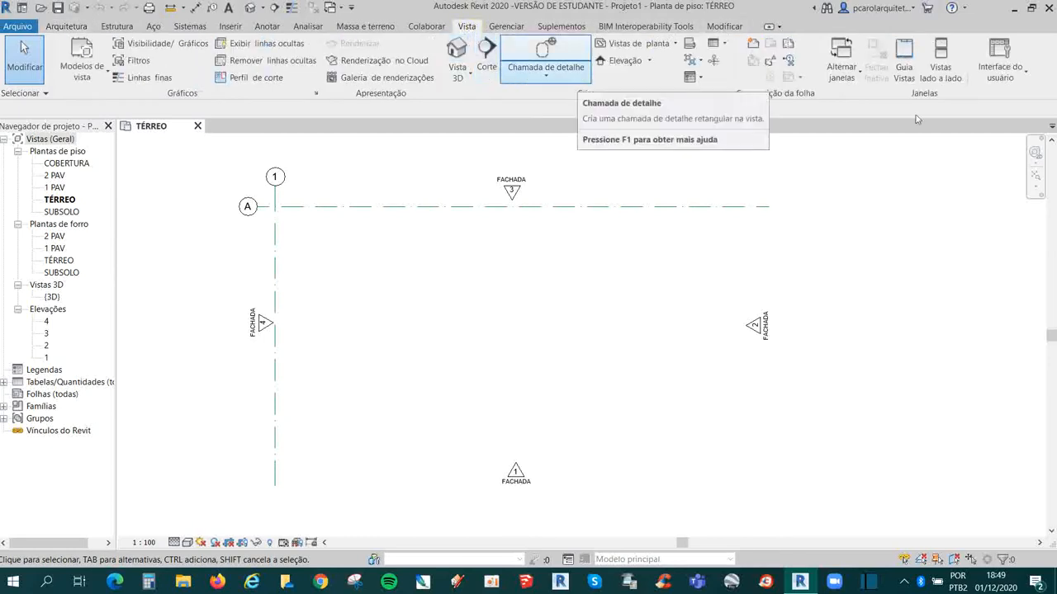
{"action": "left_click", "coordinate": [1003, 75]}
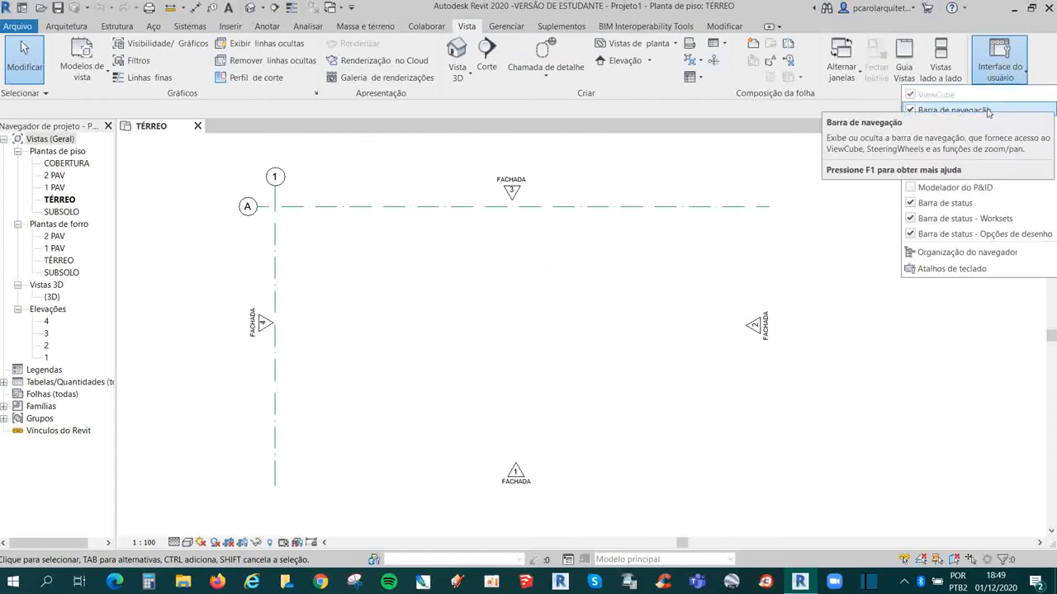
{"action": "left_click", "coordinate": [911, 162]}
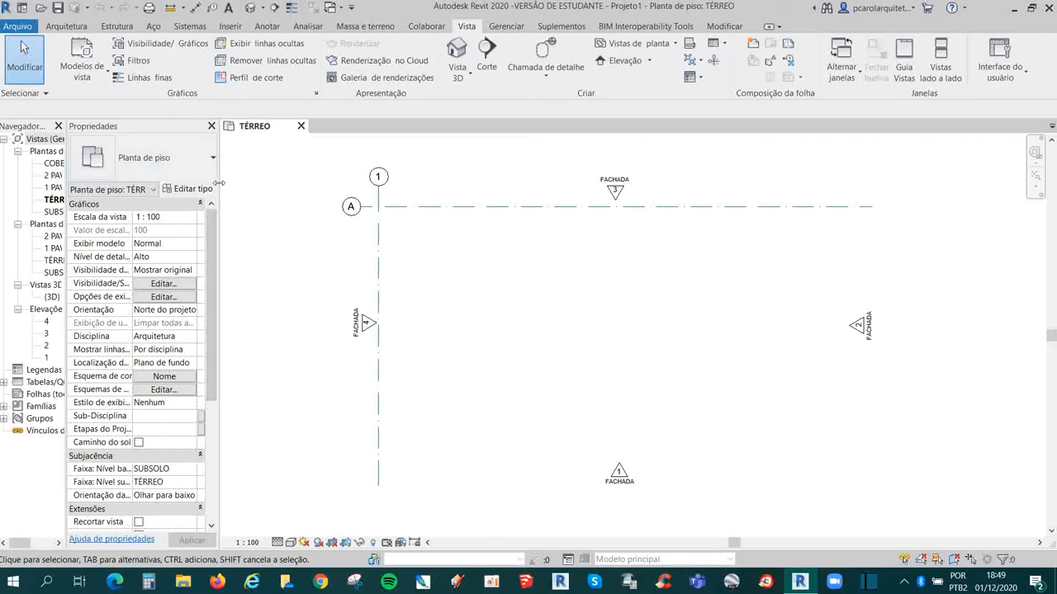
{"action": "left_click_drag", "start_coordinate": [219, 182], "coordinate": [272, 188]}
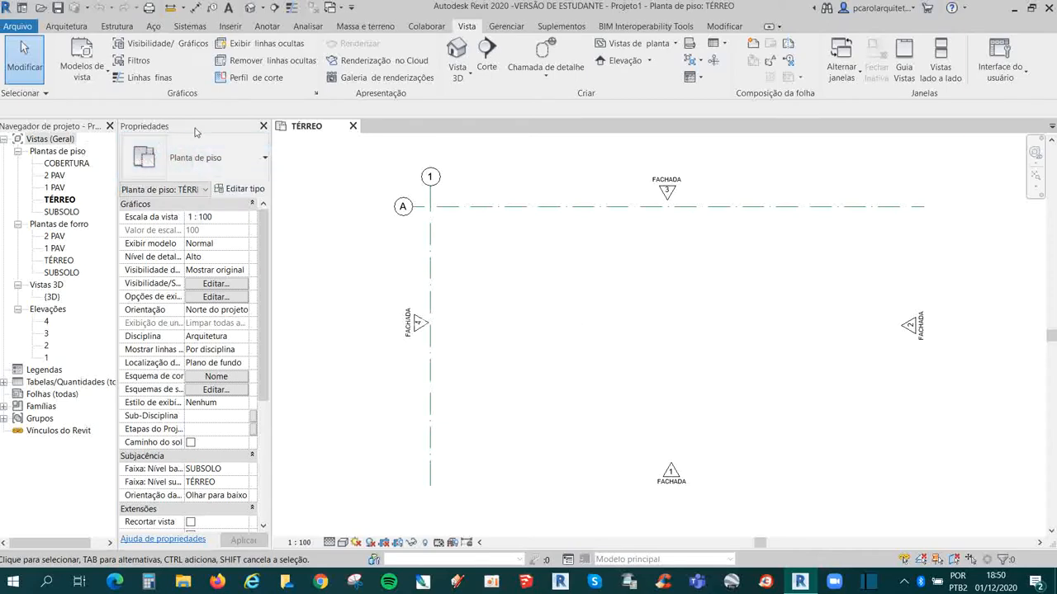
Step: Try the Properties palette docked before the project browser and as a floating window, and narrow the project browser
{"action": "left_click_drag", "start_coordinate": [194, 129], "coordinate": [8, 232]}
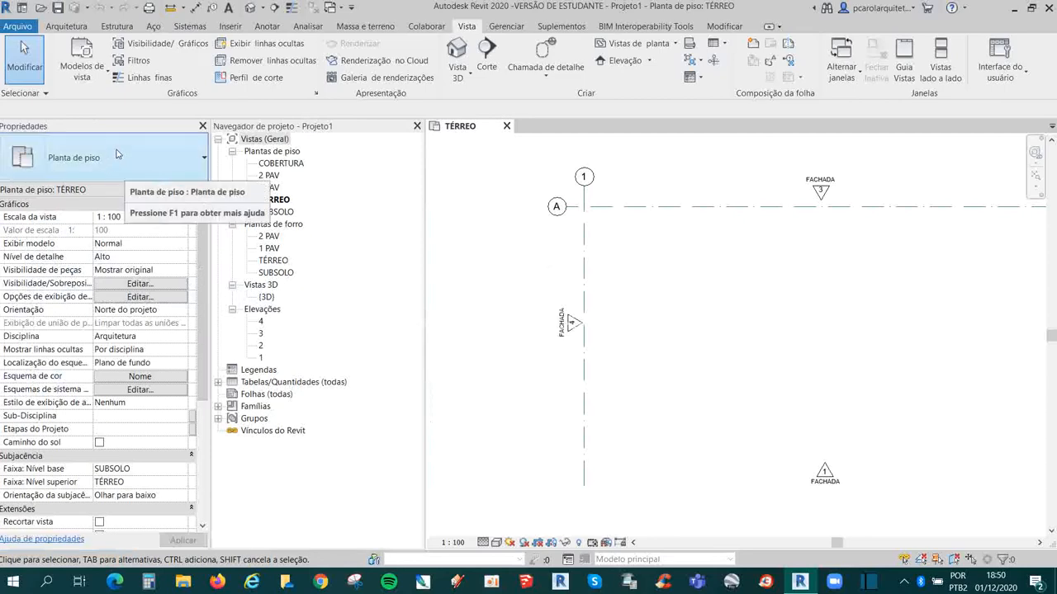
{"action": "left_click_drag", "start_coordinate": [145, 126], "coordinate": [342, 211]}
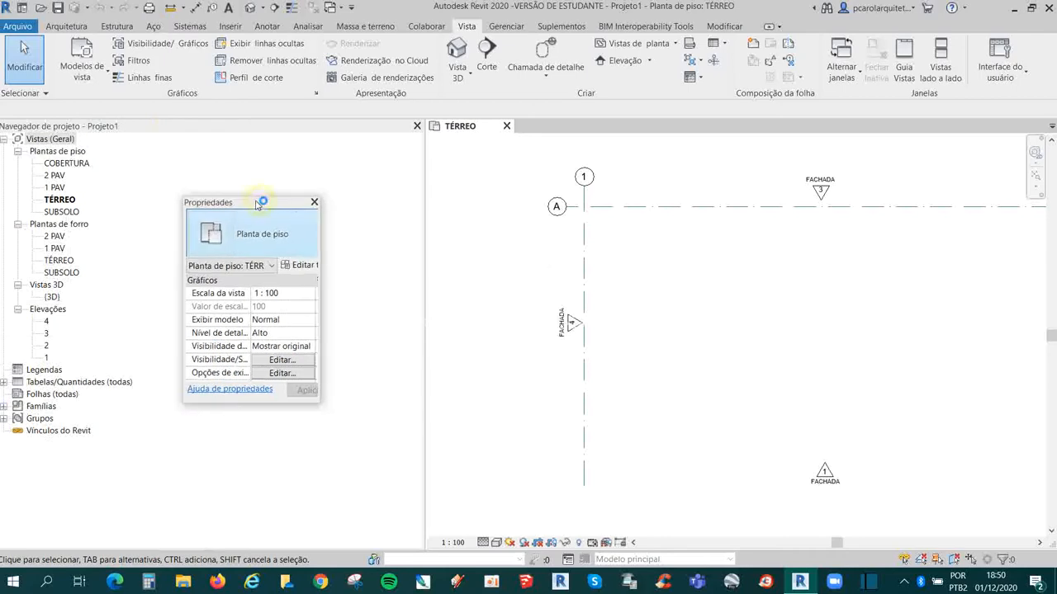
{"action": "left_click", "coordinate": [424, 156]}
{"action": "left_click_drag", "start_coordinate": [424, 152], "coordinate": [153, 152]}
Step: Dock the Properties palette on the far side of the drawing area, then between the project browser and the drawing area, and narrow it slightly
{"action": "left_click_drag", "start_coordinate": [228, 203], "coordinate": [1035, 174]}
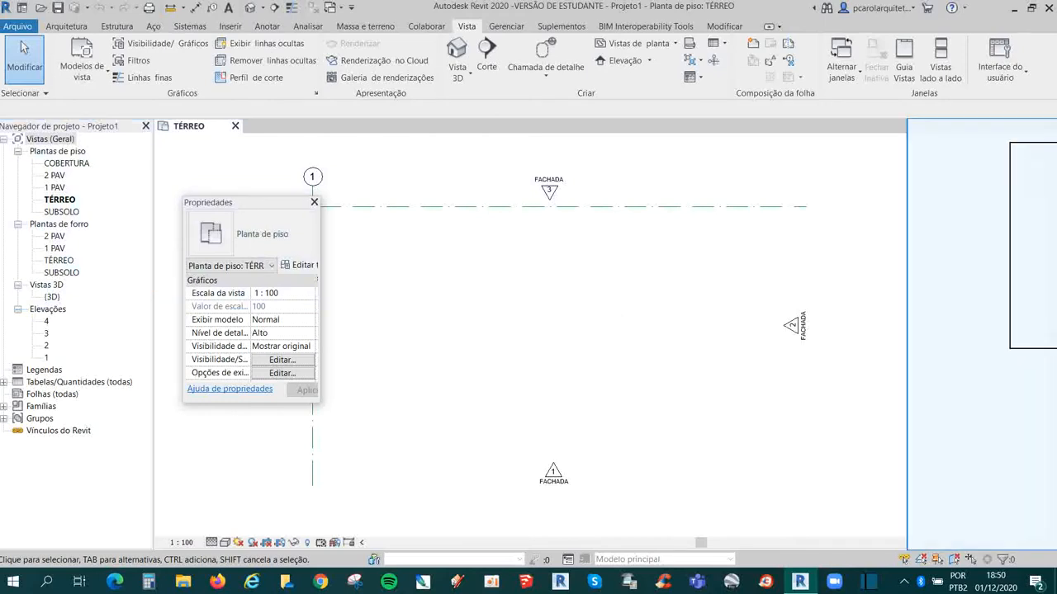
{"action": "left_click_drag", "start_coordinate": [1035, 174], "coordinate": [1036, 174]}
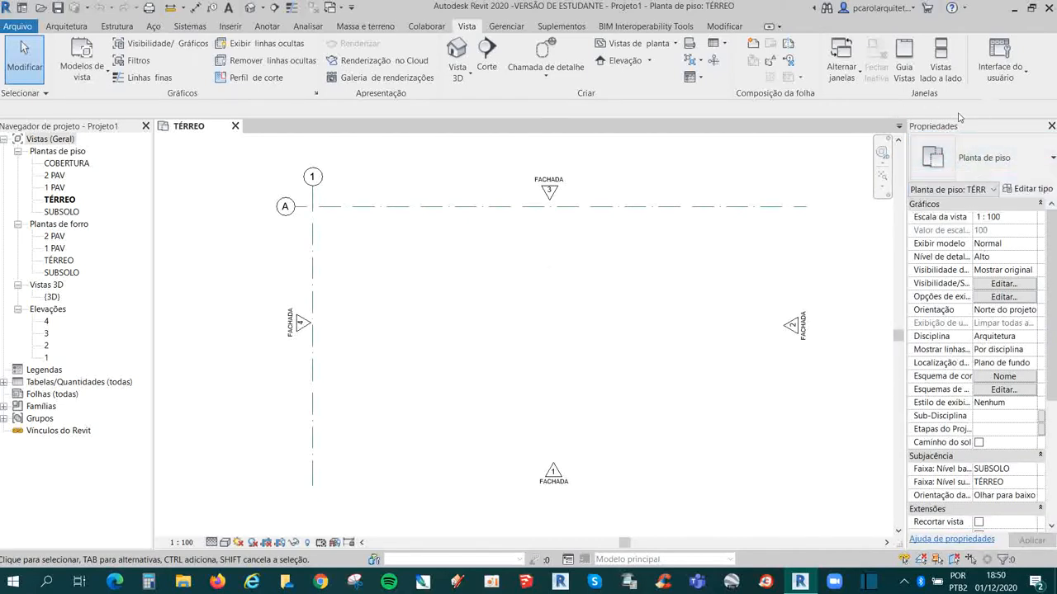
{"action": "left_click_drag", "start_coordinate": [981, 126], "coordinate": [125, 157]}
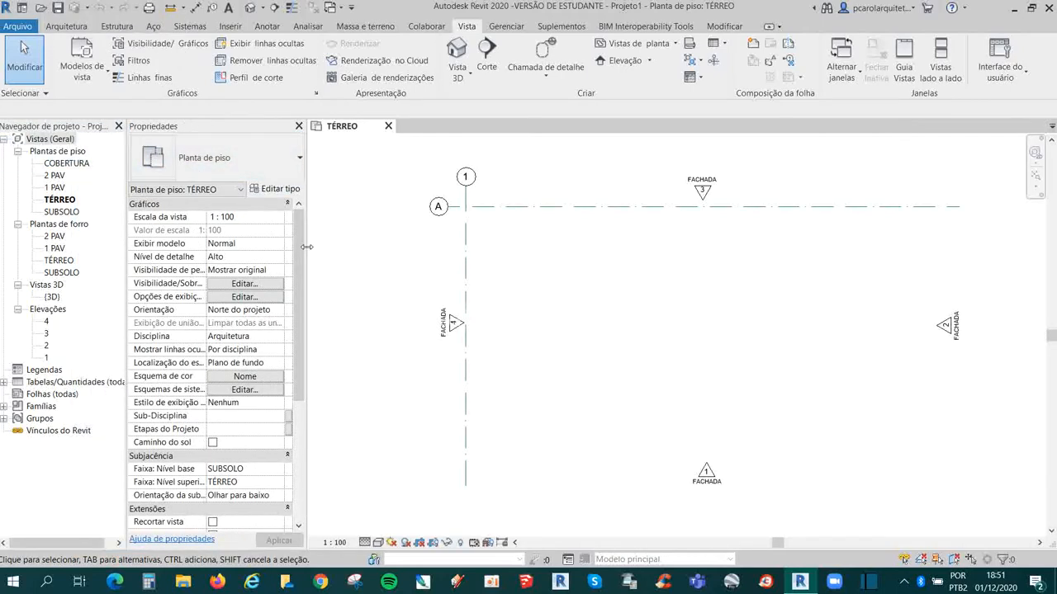
{"action": "left_click_drag", "start_coordinate": [307, 247], "coordinate": [292, 248]}
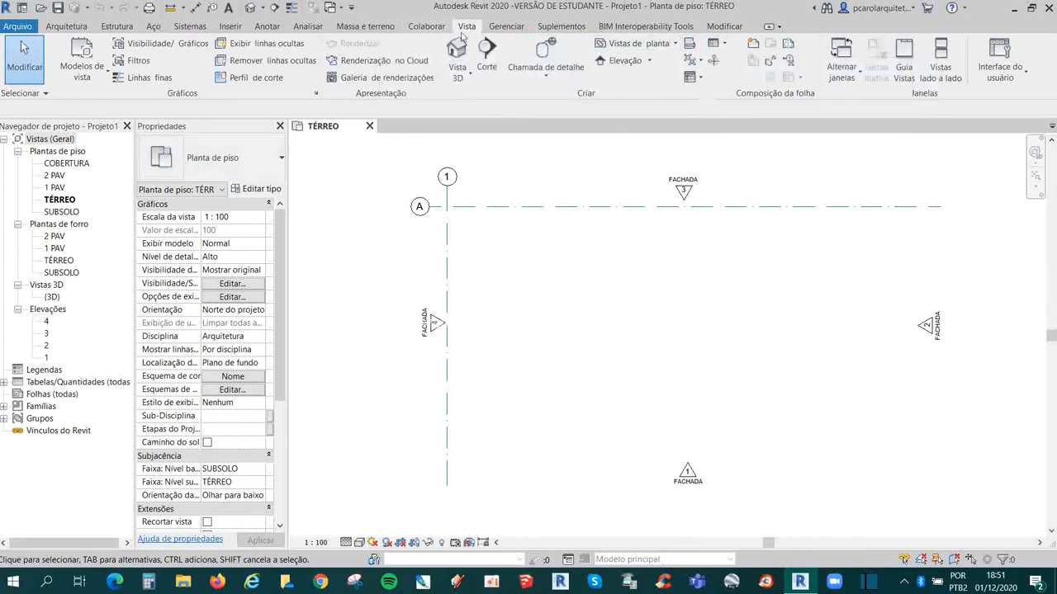
Step: Open elevation view 3 and examine its level lines from SUBSOLO upwards
{"action": "left_click", "coordinate": [641, 44]}
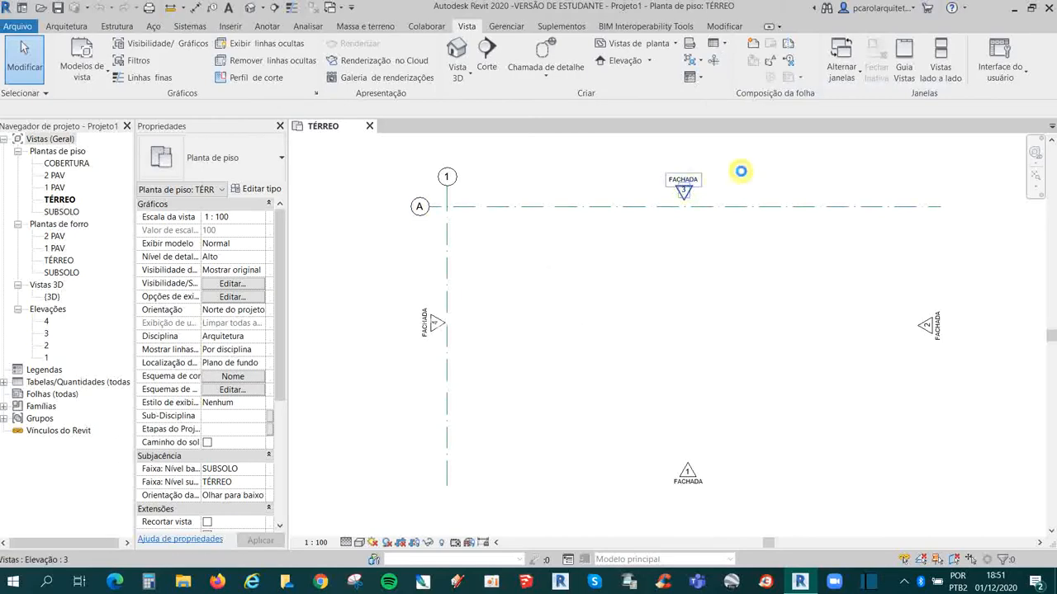
{"action": "left_click", "coordinate": [47, 332]}
{"action": "double_click", "coordinate": [47, 333]}
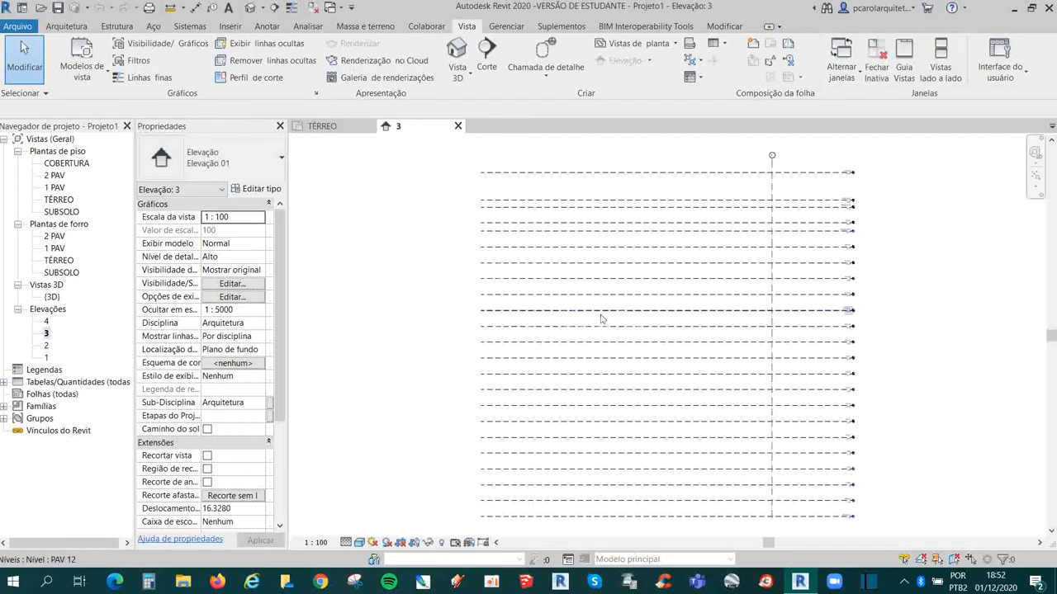
{"action": "scroll", "coordinate": [615, 355], "scroll_direction": "down", "scroll_amount": 5}
{"action": "scroll", "coordinate": [670, 392], "scroll_direction": "up", "scroll_amount": 8}
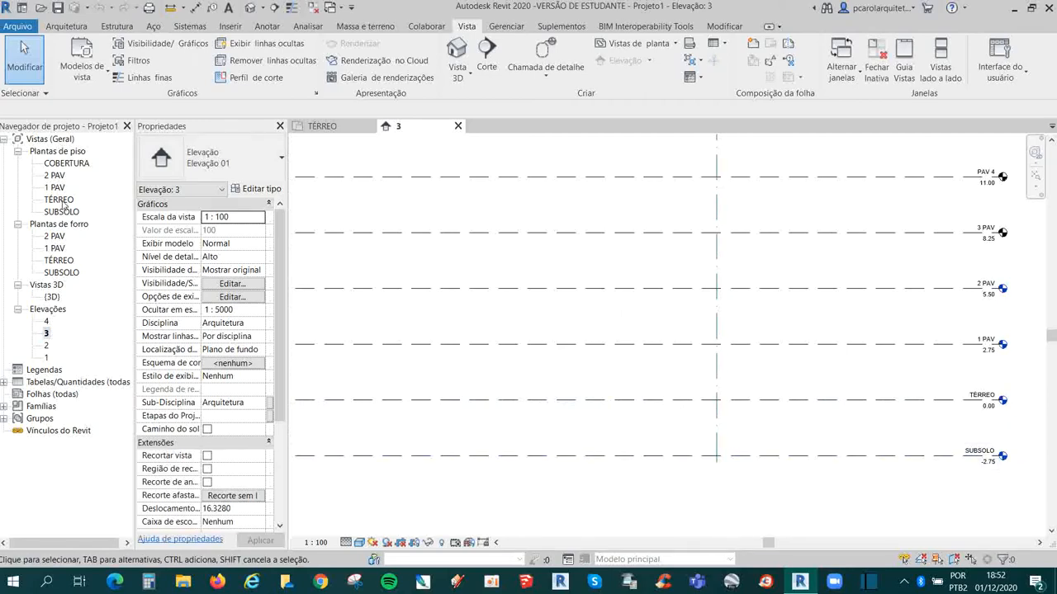
{"action": "middle_click_drag", "start_coordinate": [901, 396], "coordinate": [895, 451]}
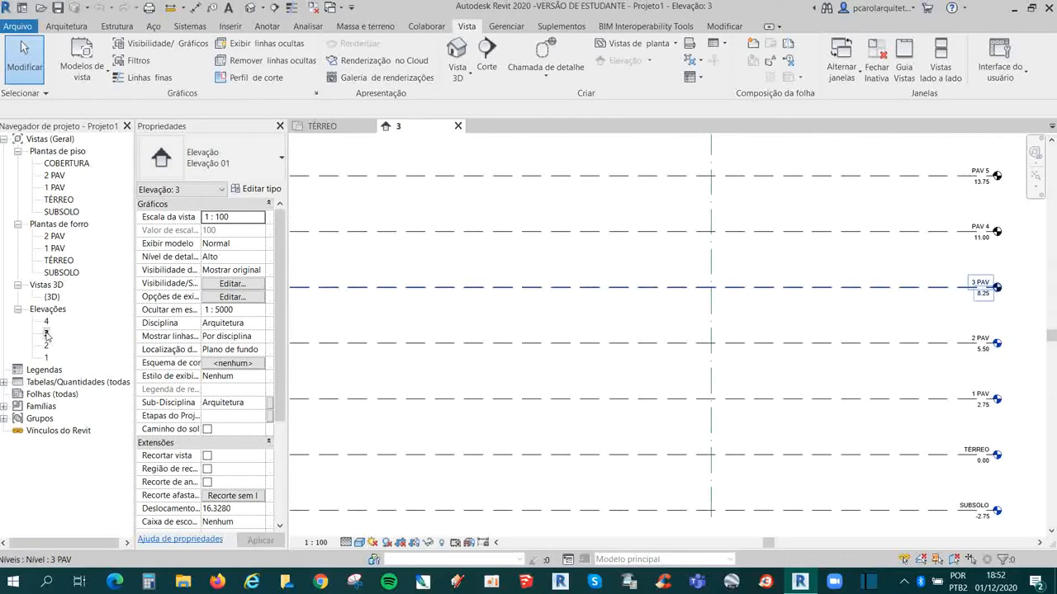
{"action": "scroll", "coordinate": [385, 337], "scroll_direction": "down", "scroll_amount": 2}
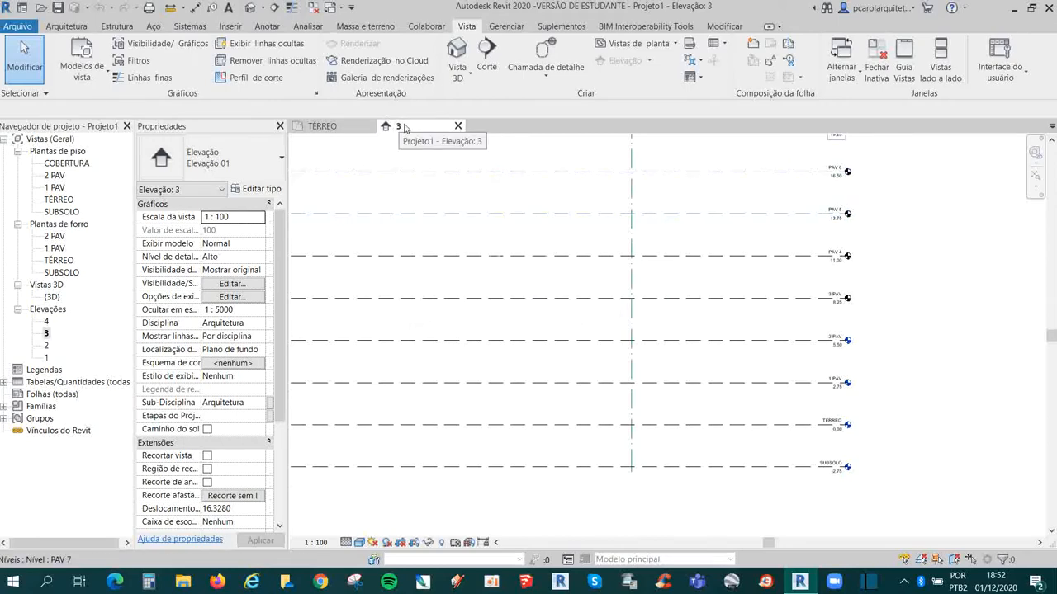
{"action": "middle_click_drag", "start_coordinate": [601, 346], "coordinate": [701, 358]}
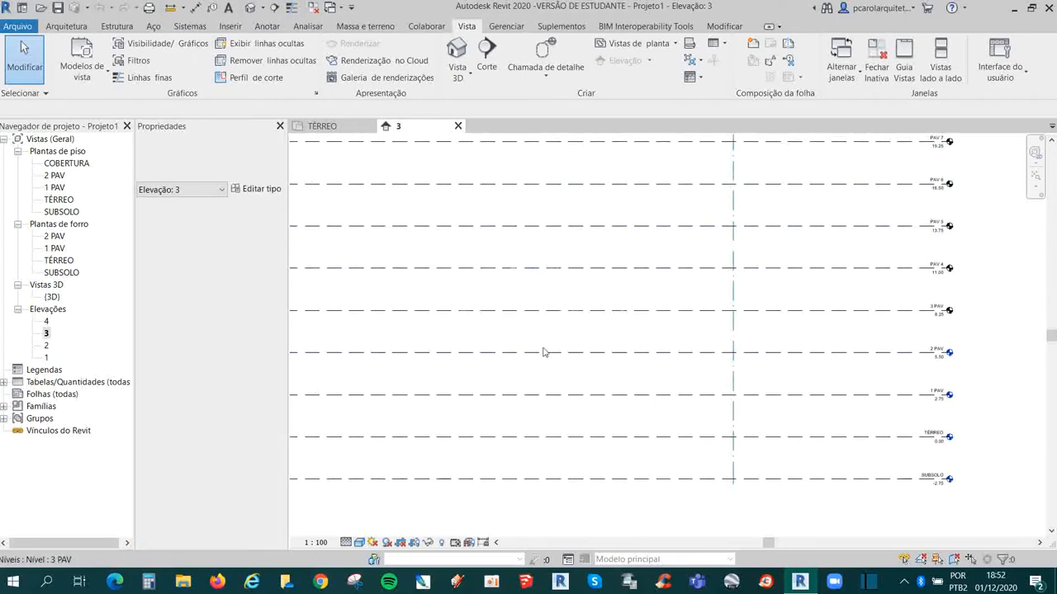
Step: Switch back and forth between the open TÉRREO floor plan and elevation 3, and open elevation 4
{"action": "left_click", "coordinate": [323, 126]}
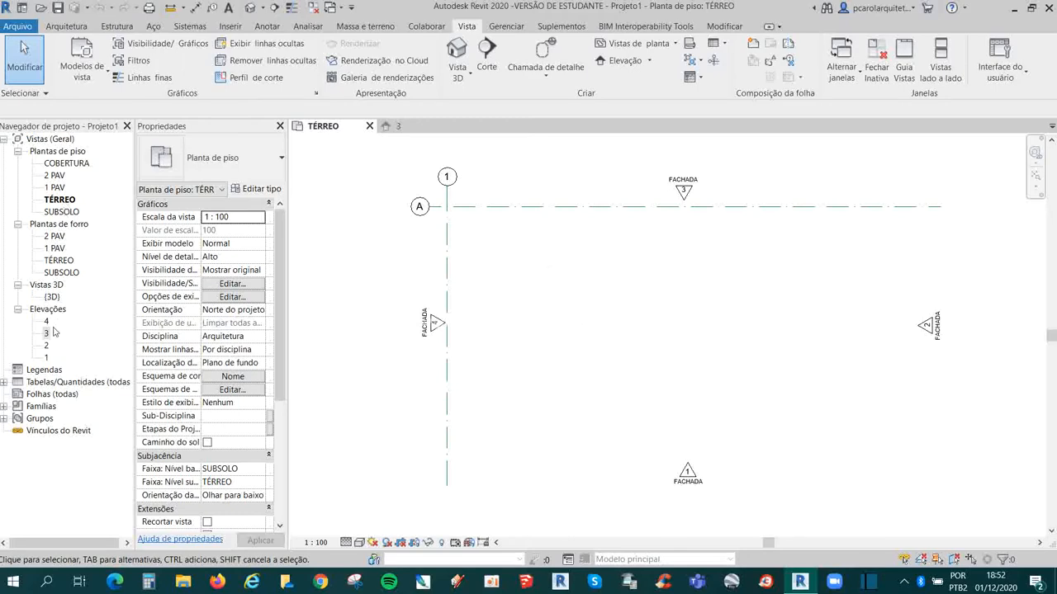
{"action": "left_click", "coordinate": [398, 125]}
{"action": "left_click", "coordinate": [334, 125]}
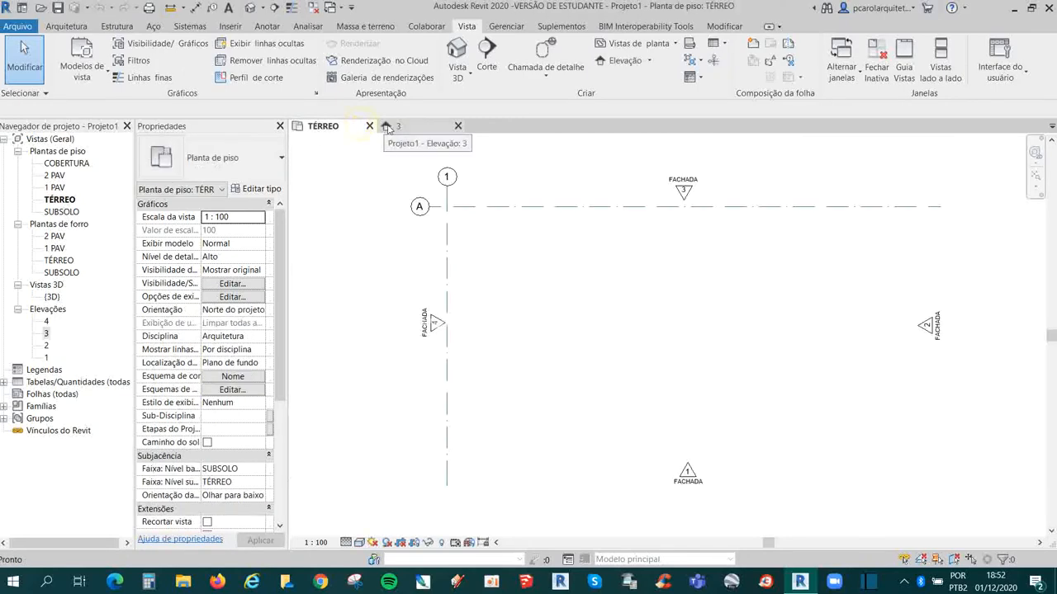
{"action": "left_click", "coordinate": [398, 126]}
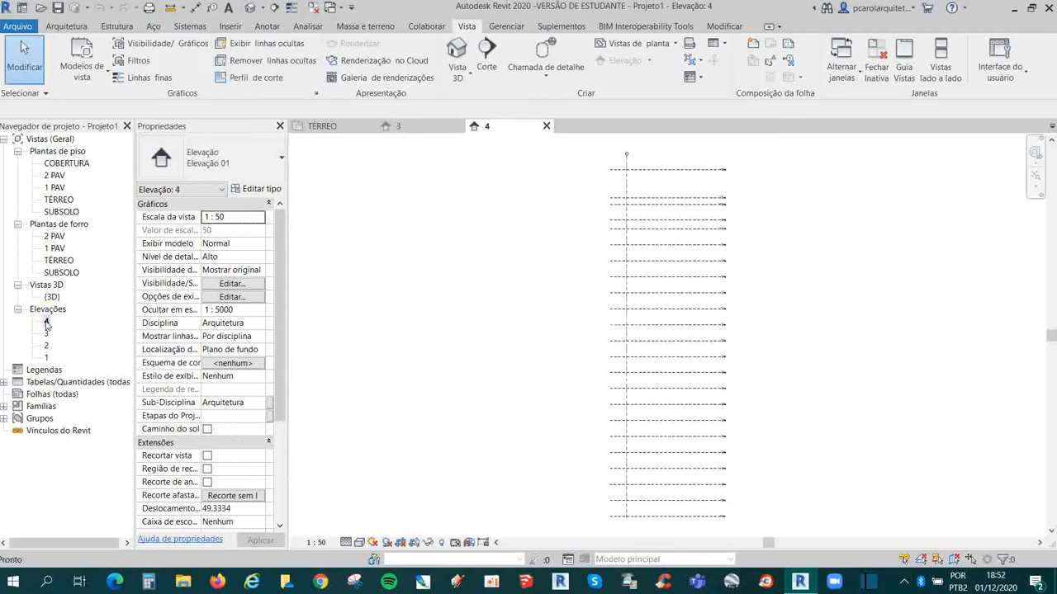
Step: Open the SUBSOLO floor plan and the default 3D view, then close all inactive views
{"action": "double_click", "coordinate": [62, 212]}
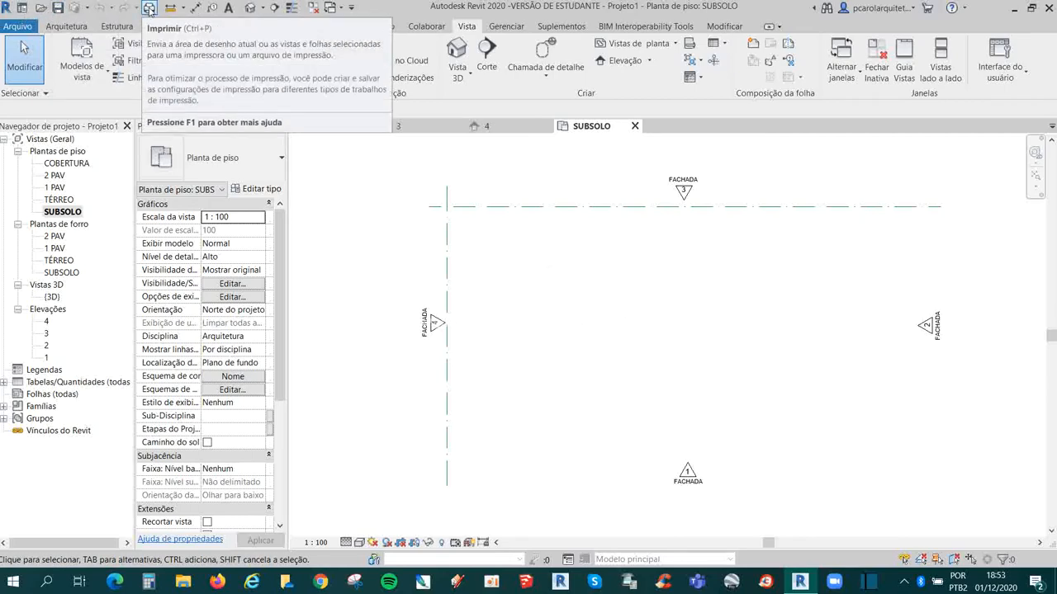
{"action": "left_click", "coordinate": [248, 8]}
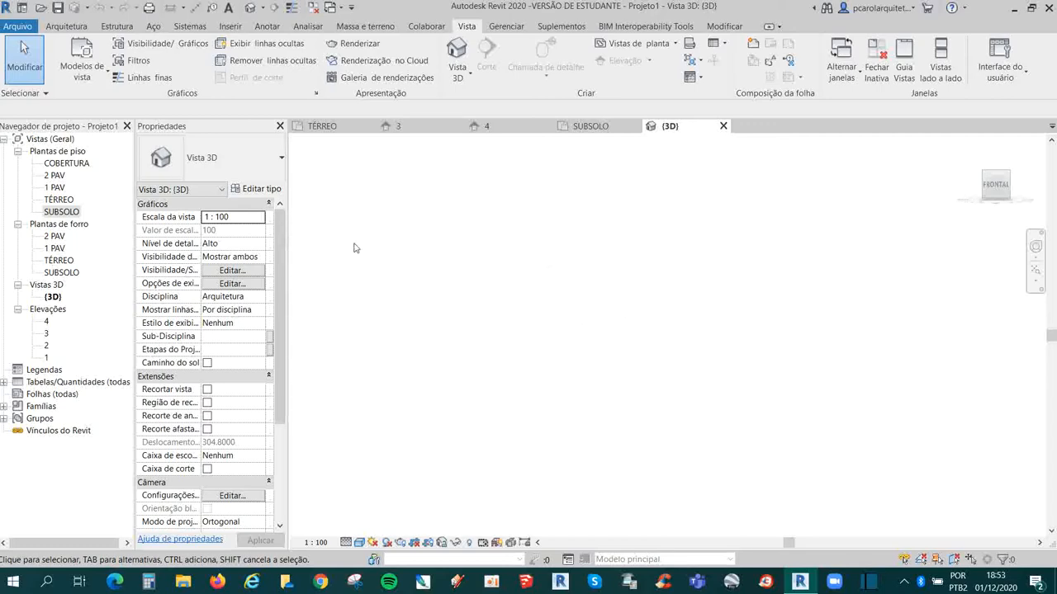
{"action": "left_click", "coordinate": [315, 10]}
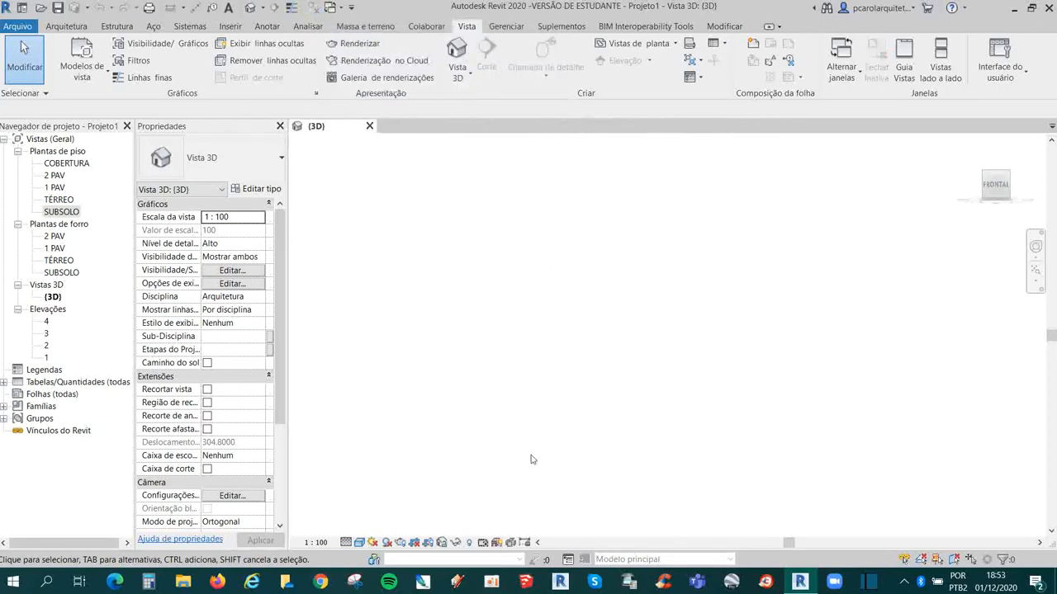
Step: Open the TÉRREO floor plan in place of the 3D view, and open elevation 4 as a second view
{"action": "double_click", "coordinate": [58, 201]}
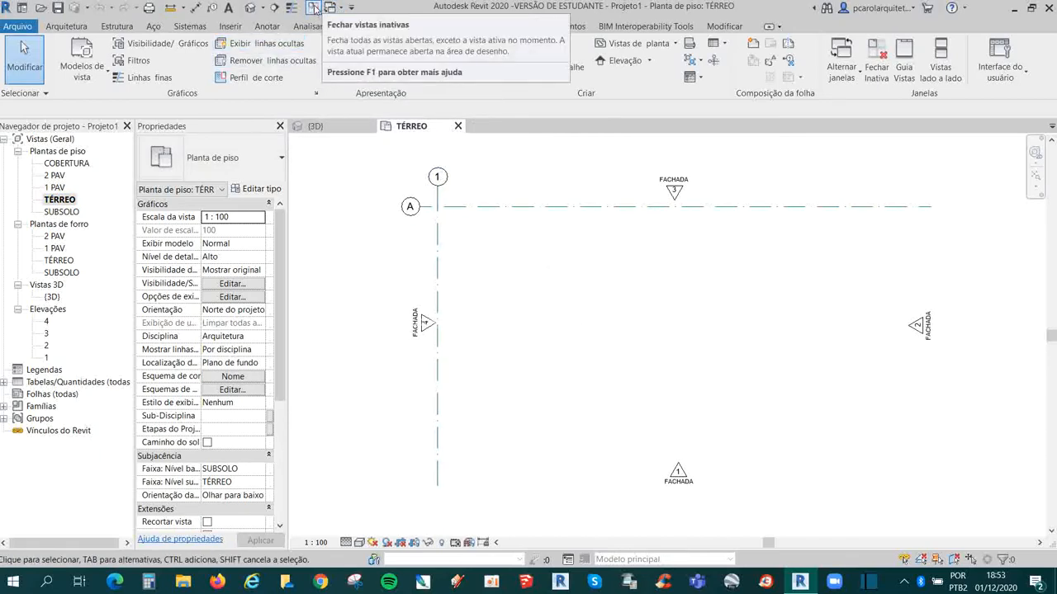
{"action": "left_click", "coordinate": [368, 126]}
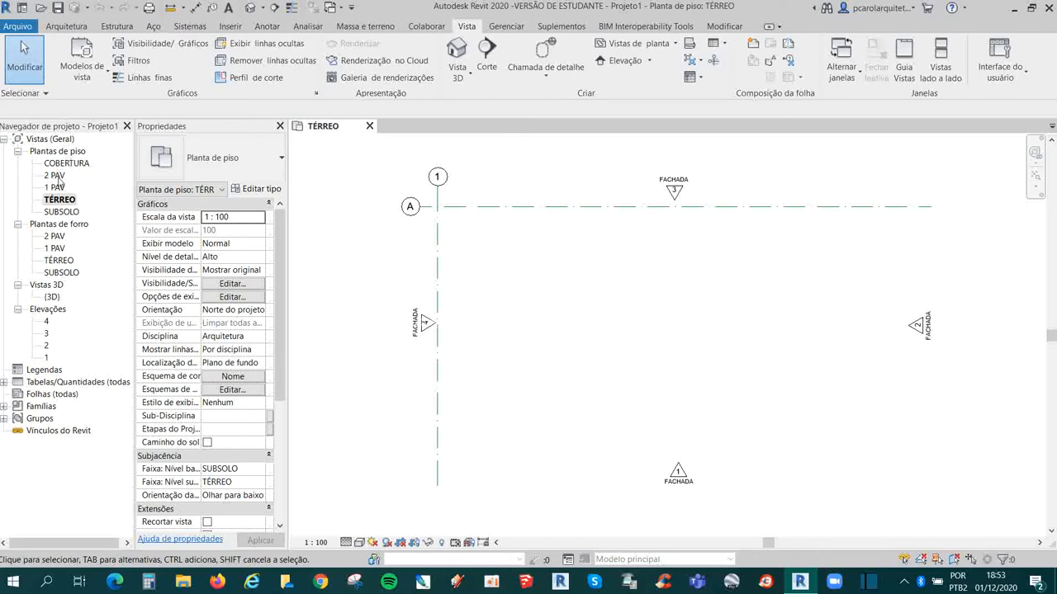
{"action": "left_click", "coordinate": [46, 322]}
{"action": "double_click", "coordinate": [46, 323]}
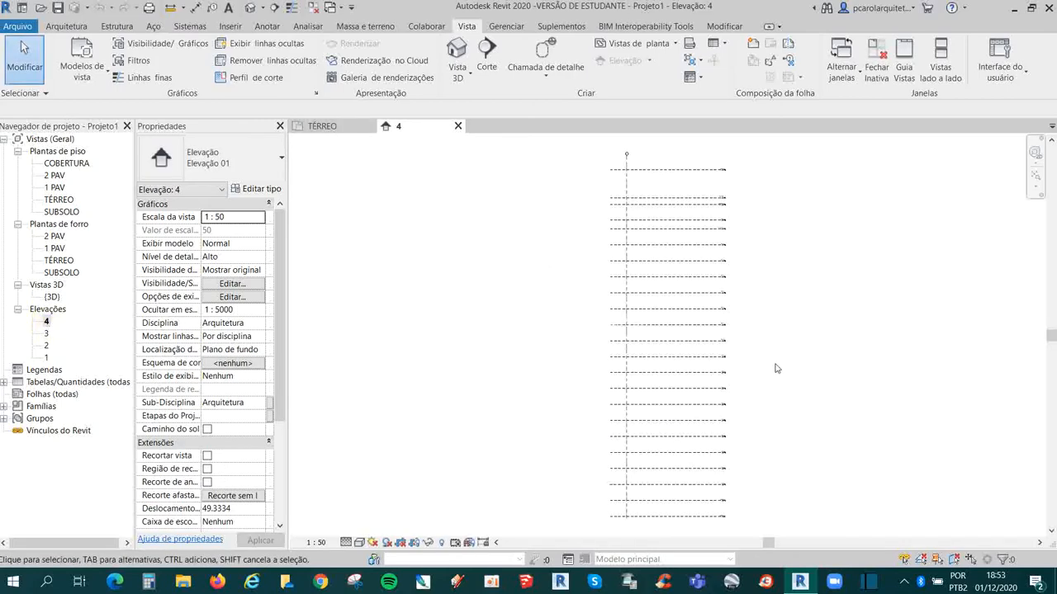
Step: Examine the level lines and their elevations in elevation 4, from PISO -RES down to PAV 15
{"action": "scroll", "coordinate": [725, 183], "scroll_direction": "up", "scroll_amount": 5}
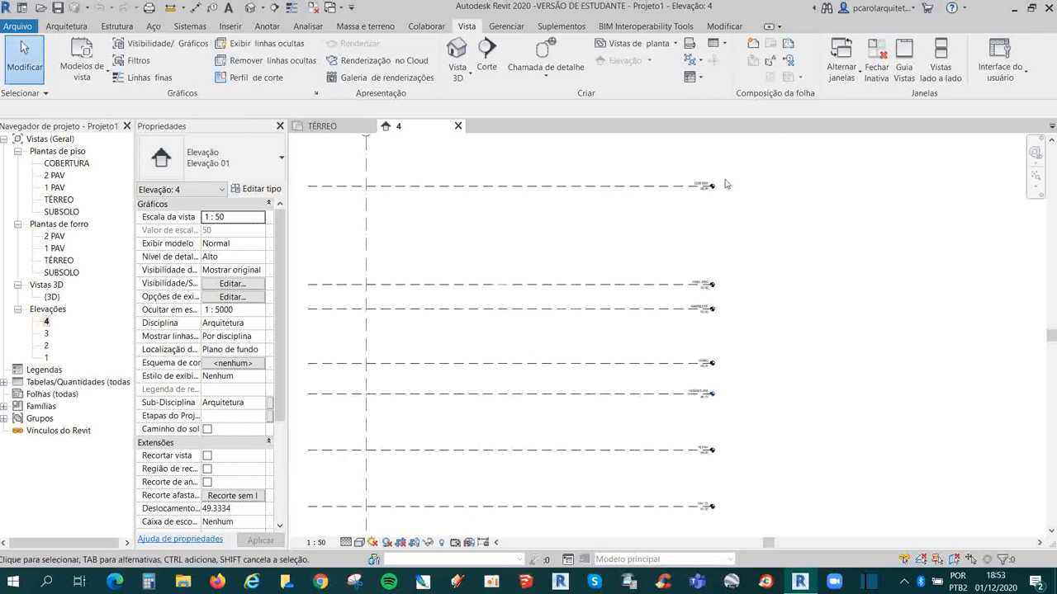
{"action": "scroll", "coordinate": [716, 186], "scroll_direction": "up", "scroll_amount": 4}
{"action": "scroll", "coordinate": [713, 189], "scroll_direction": "down", "scroll_amount": 2}
{"action": "scroll", "coordinate": [708, 413], "scroll_direction": "up", "scroll_amount": 3}
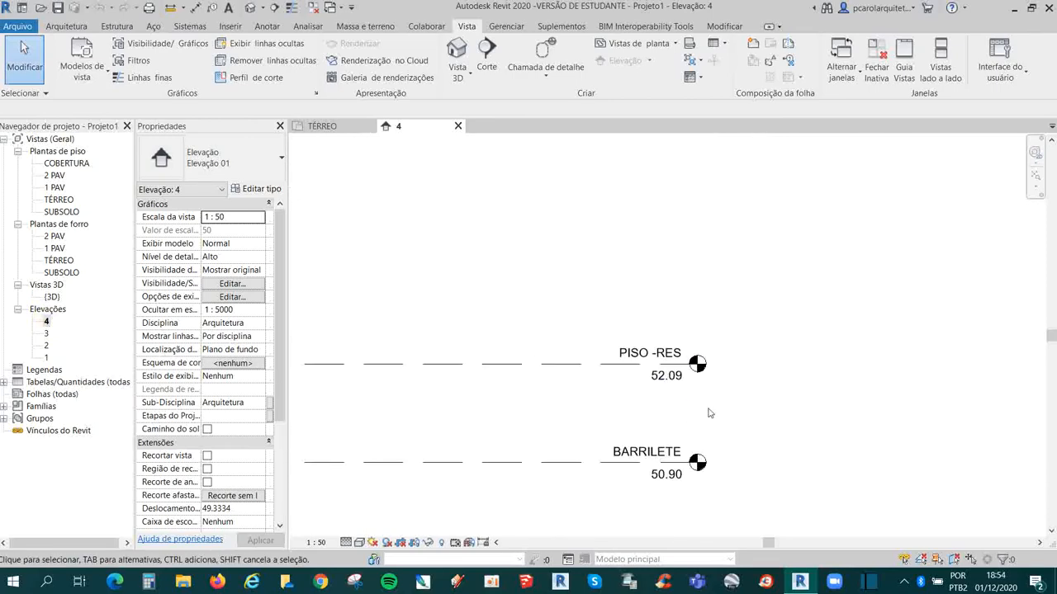
{"action": "scroll", "coordinate": [735, 297], "scroll_direction": "down", "scroll_amount": 2}
{"action": "scroll", "coordinate": [718, 339], "scroll_direction": "up", "scroll_amount": 3}
{"action": "scroll", "coordinate": [725, 323], "scroll_direction": "down", "scroll_amount": 3}
{"action": "scroll", "coordinate": [713, 478], "scroll_direction": "up", "scroll_amount": 1}
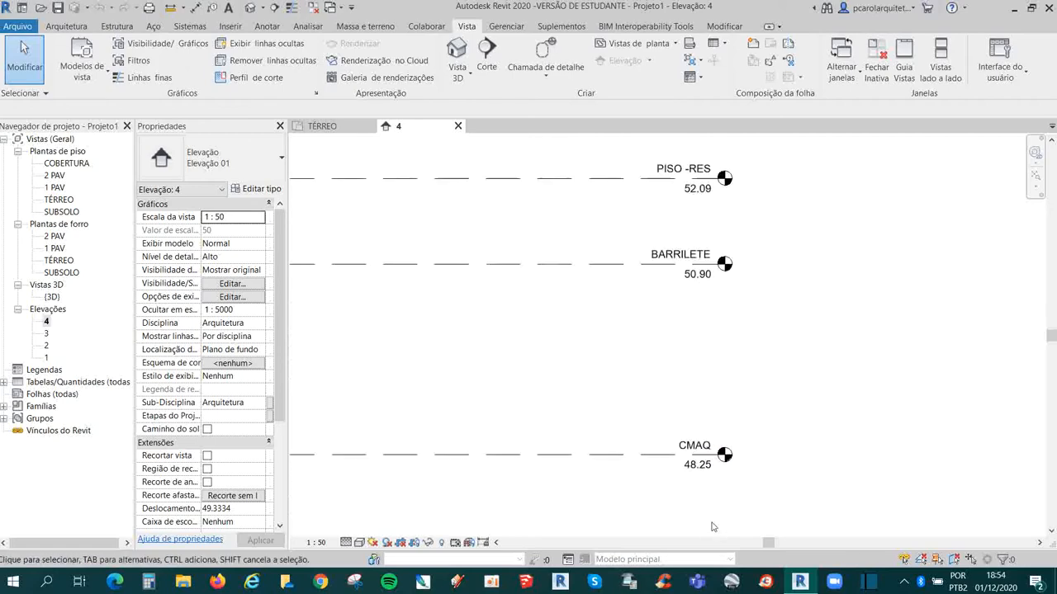
{"action": "scroll", "coordinate": [713, 511], "scroll_direction": "up", "scroll_amount": 2}
{"action": "scroll", "coordinate": [702, 294], "scroll_direction": "down", "scroll_amount": 1}
{"action": "scroll", "coordinate": [714, 330], "scroll_direction": "down", "scroll_amount": 4}
{"action": "scroll", "coordinate": [727, 353], "scroll_direction": "up", "scroll_amount": 3}
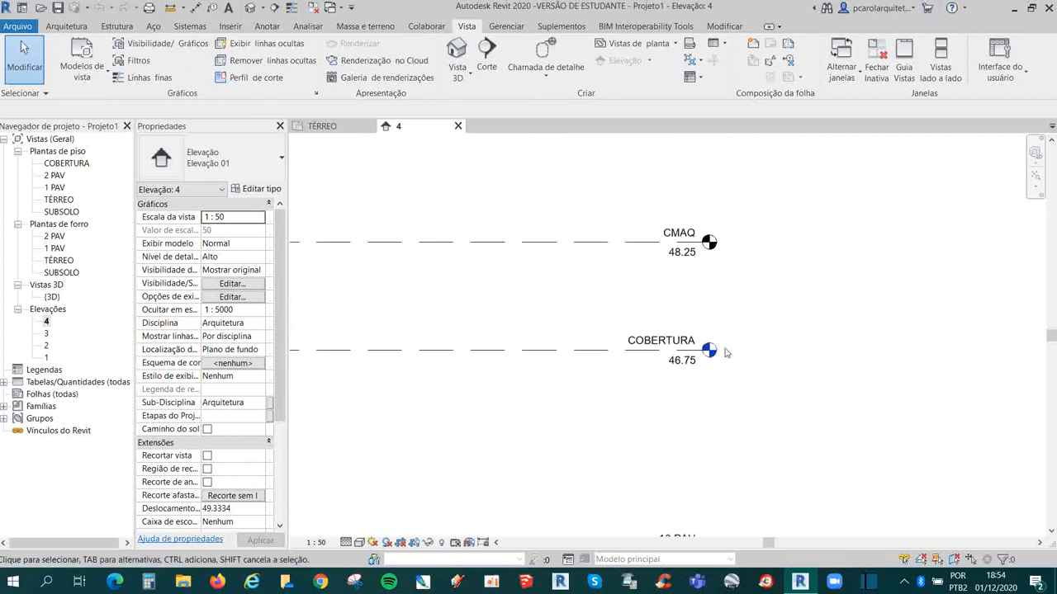
{"action": "scroll", "coordinate": [727, 353], "scroll_direction": "down", "scroll_amount": 2}
{"action": "scroll", "coordinate": [717, 473], "scroll_direction": "up", "scroll_amount": 2}
{"action": "scroll", "coordinate": [755, 289], "scroll_direction": "down", "scroll_amount": 1}
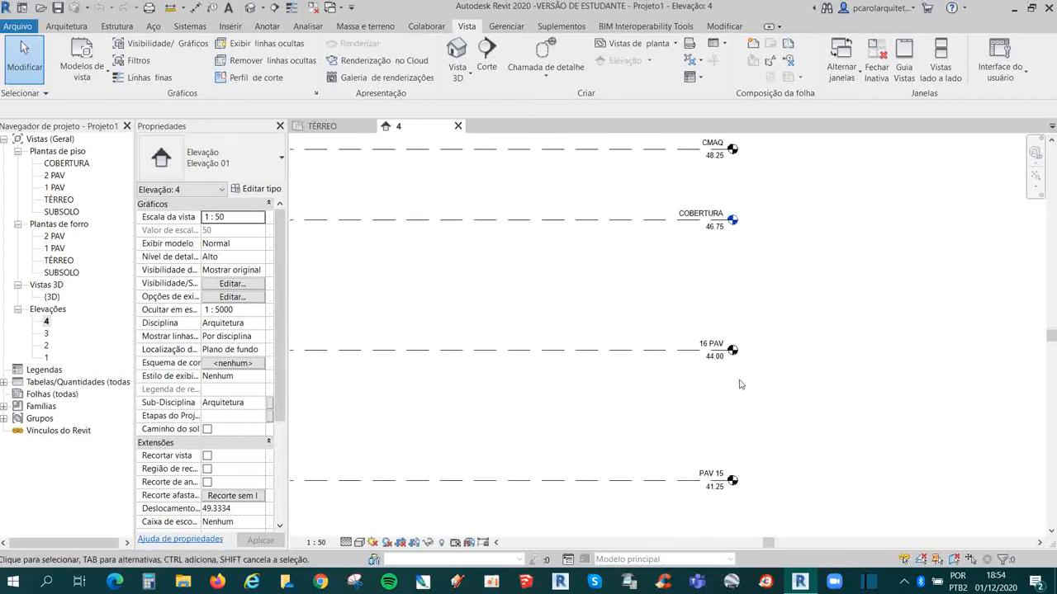
{"action": "scroll", "coordinate": [724, 355], "scroll_direction": "down", "scroll_amount": 2}
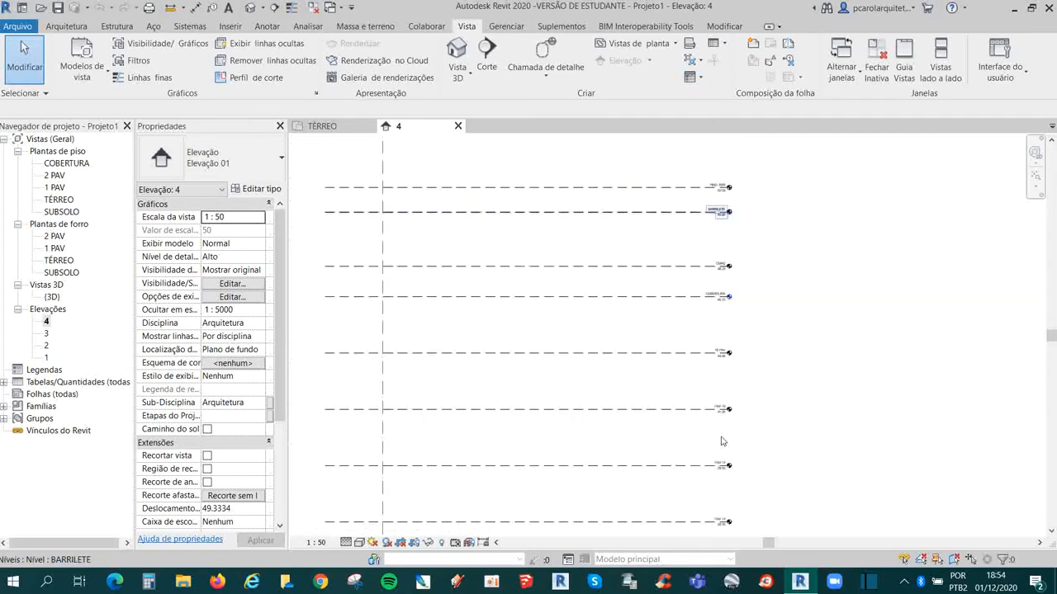
{"action": "scroll", "coordinate": [710, 280], "scroll_direction": "down", "scroll_amount": 1}
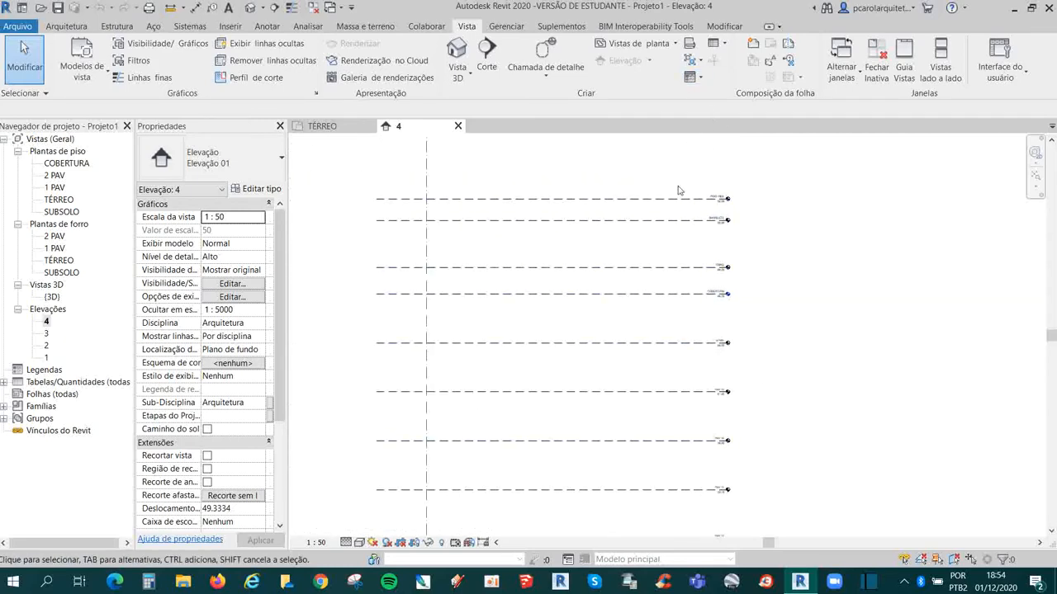
Step: Select the topmost level line in elevation 4, examine its label up close and clear the selection
{"action": "middle_click_drag", "start_coordinate": [719, 220], "coordinate": [750, 391]}
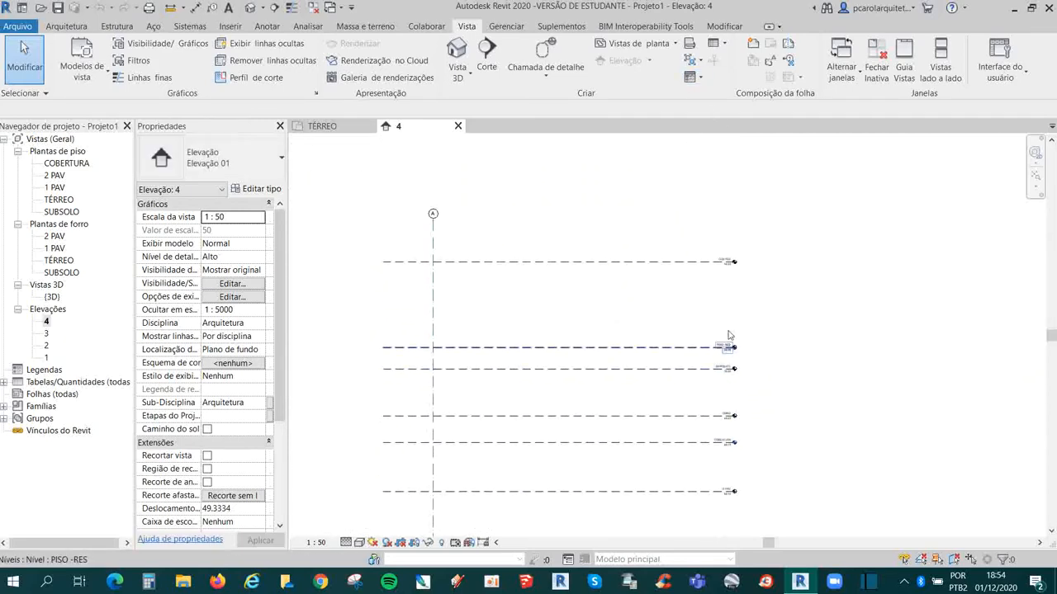
{"action": "left_click", "coordinate": [670, 262]}
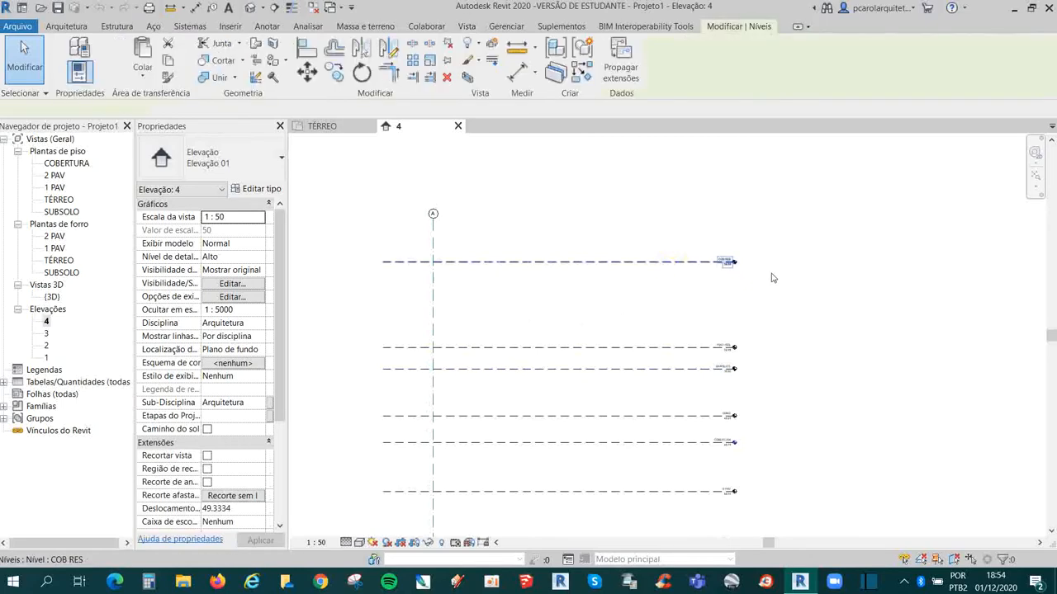
{"action": "scroll", "coordinate": [767, 272], "scroll_direction": "up", "scroll_amount": 4}
{"action": "key", "text": "Escape"}
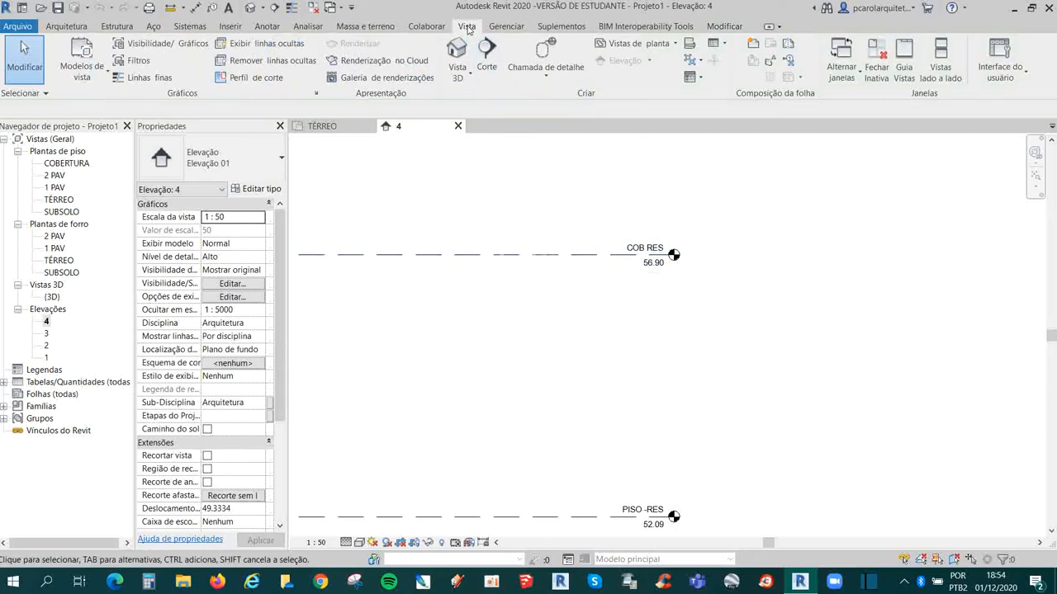
Step: Review the schedule types and plan view types that can be created
{"action": "left_click", "coordinate": [720, 52]}
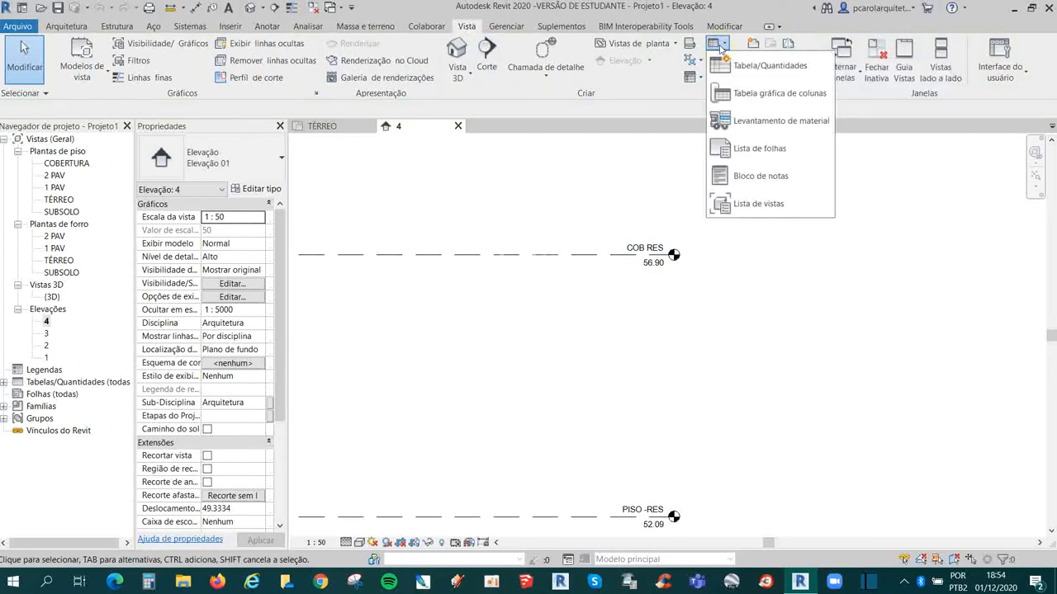
{"action": "left_click", "coordinate": [920, 275]}
{"action": "left_click", "coordinate": [658, 44]}
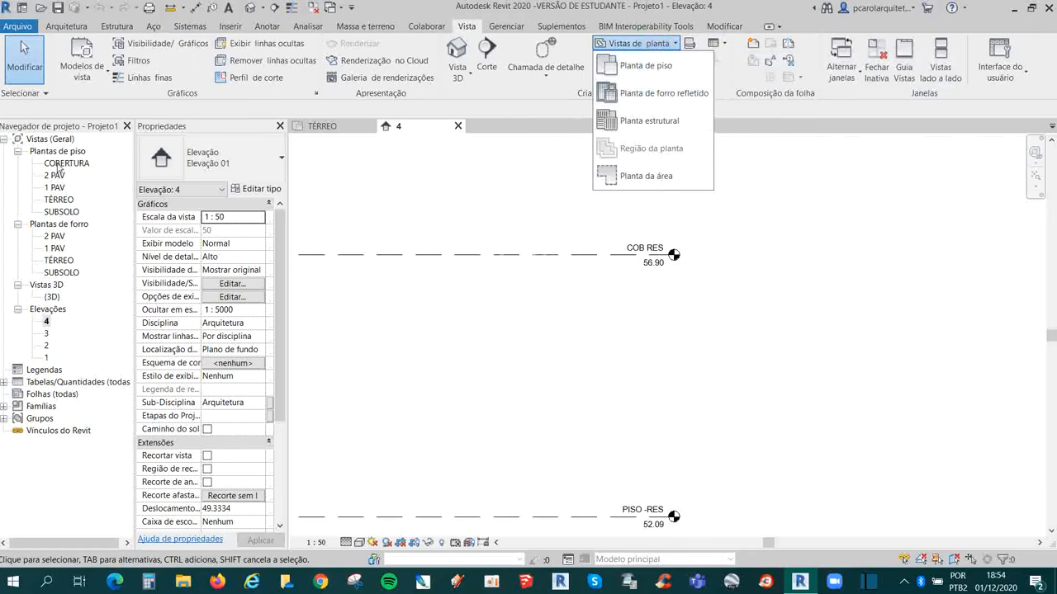
{"action": "left_click", "coordinate": [360, 219]}
Step: Close elevation 4, and open and close the default 3D view so that only the TÉRREO floor plan stays open
{"action": "left_click", "coordinate": [457, 127]}
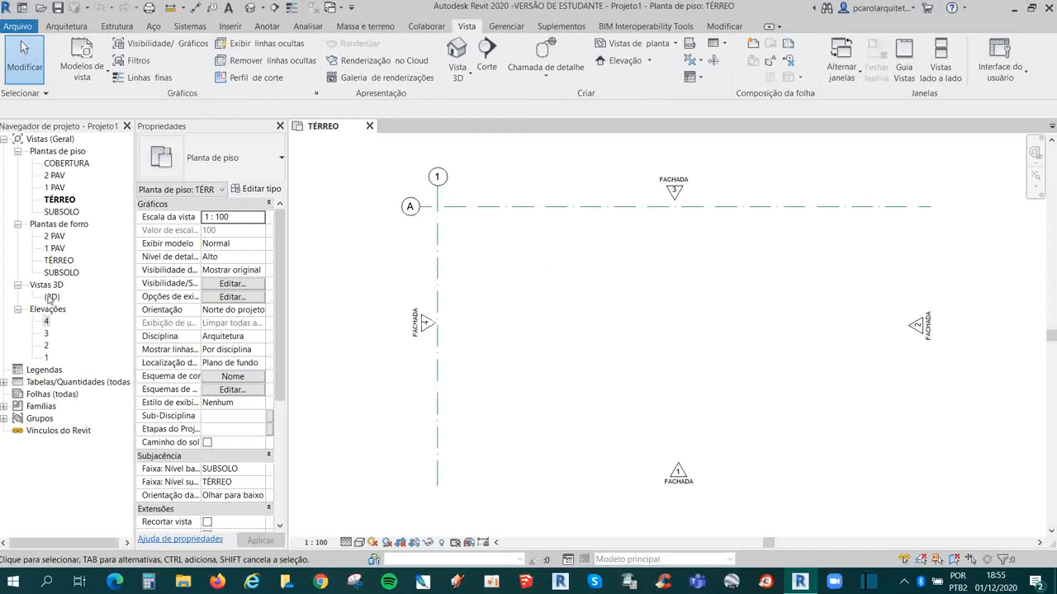
{"action": "double_click", "coordinate": [52, 297]}
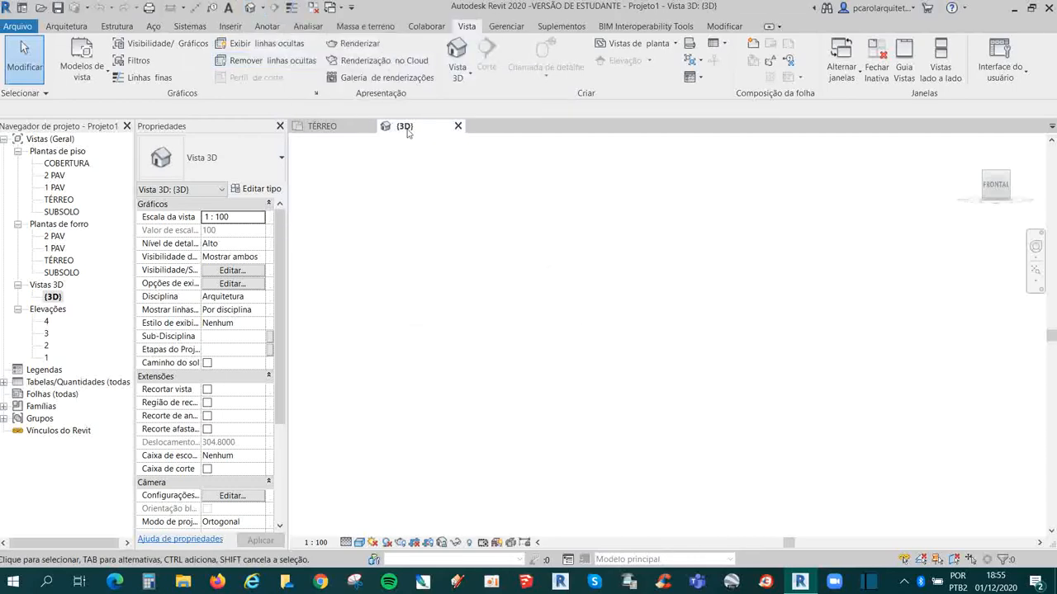
{"action": "left_click", "coordinate": [458, 126]}
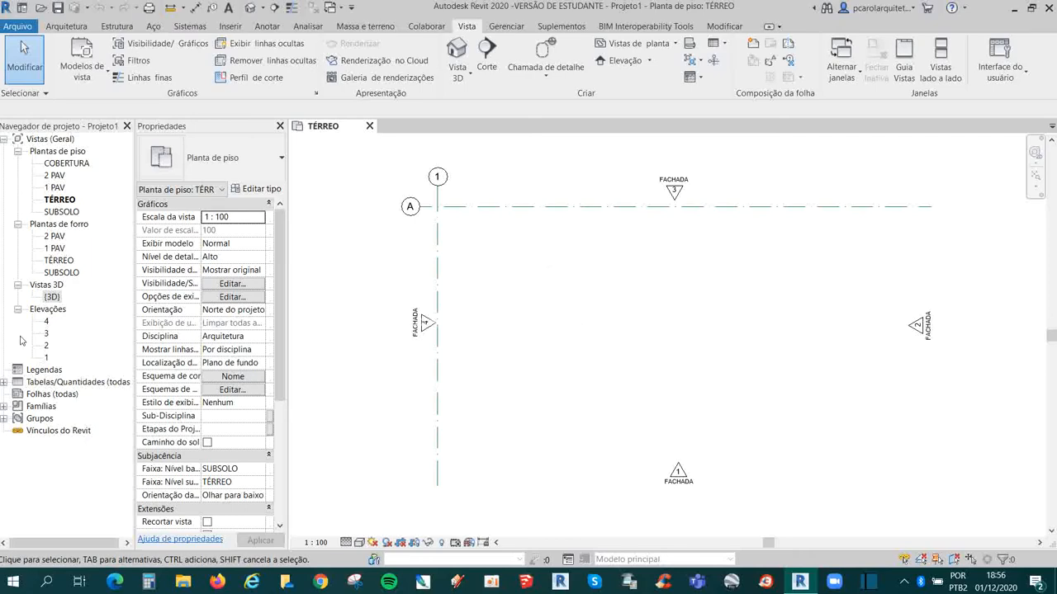
Step: Expand the schedules in the project browser and inspect Tabela de Permeabilidade and Tabela de Taxa de Ocupação
{"action": "left_click", "coordinate": [6, 382]}
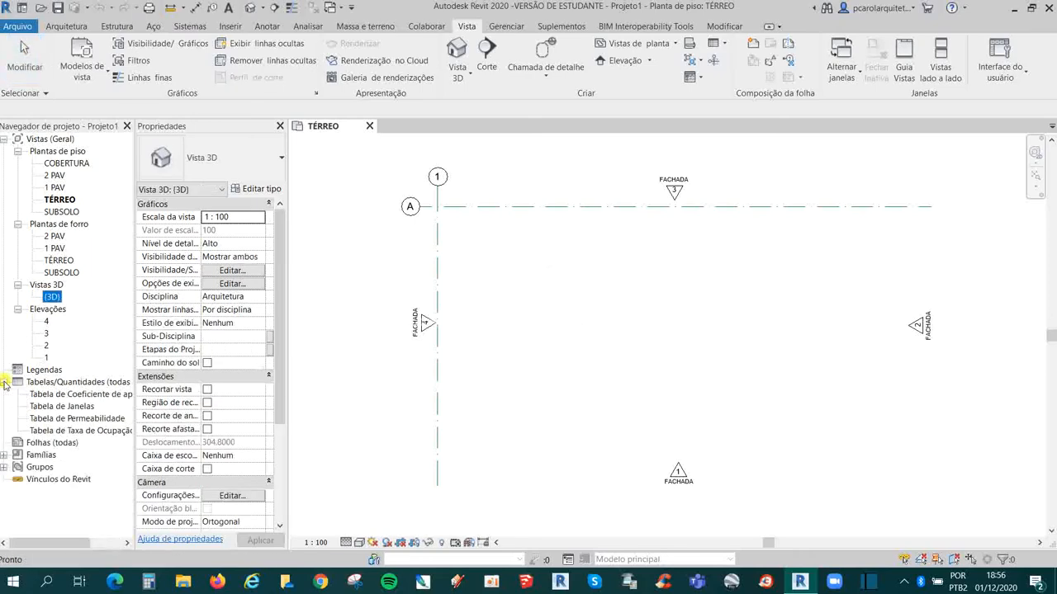
{"action": "left_click", "coordinate": [72, 420]}
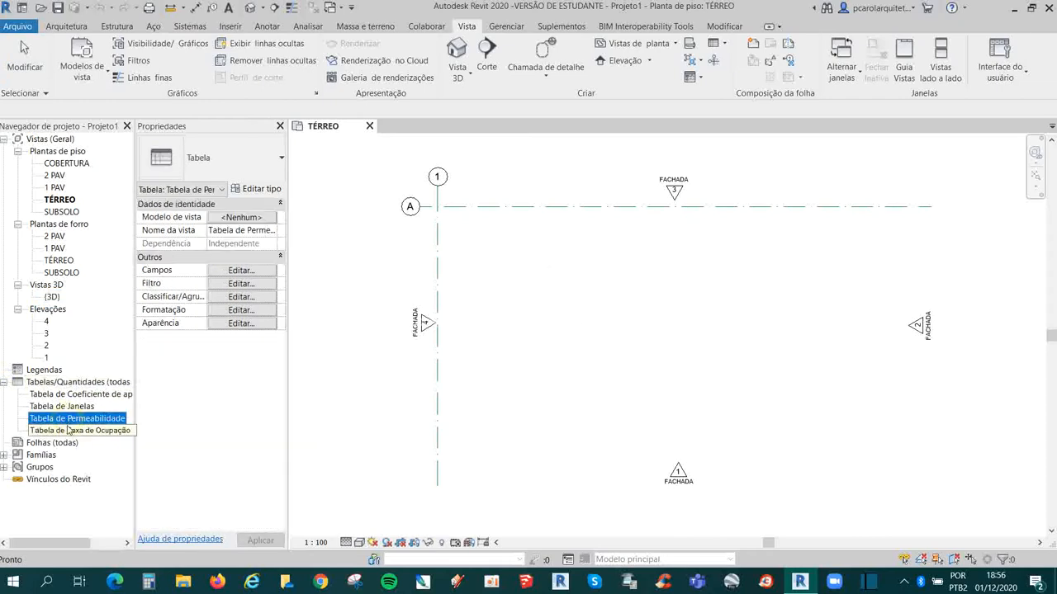
{"action": "left_click", "coordinate": [69, 430]}
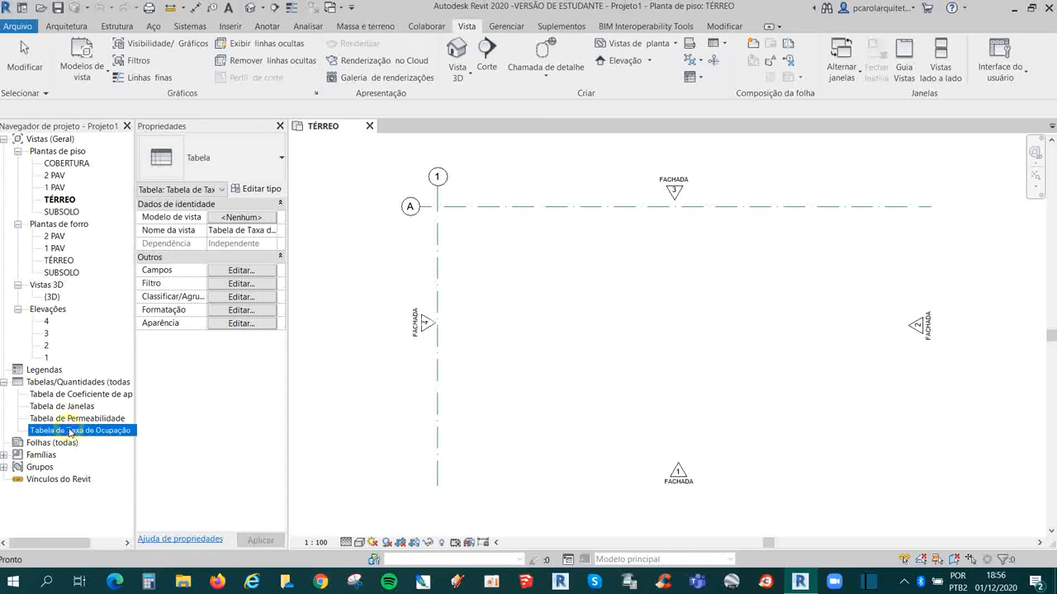
{"action": "left_click", "coordinate": [41, 383]}
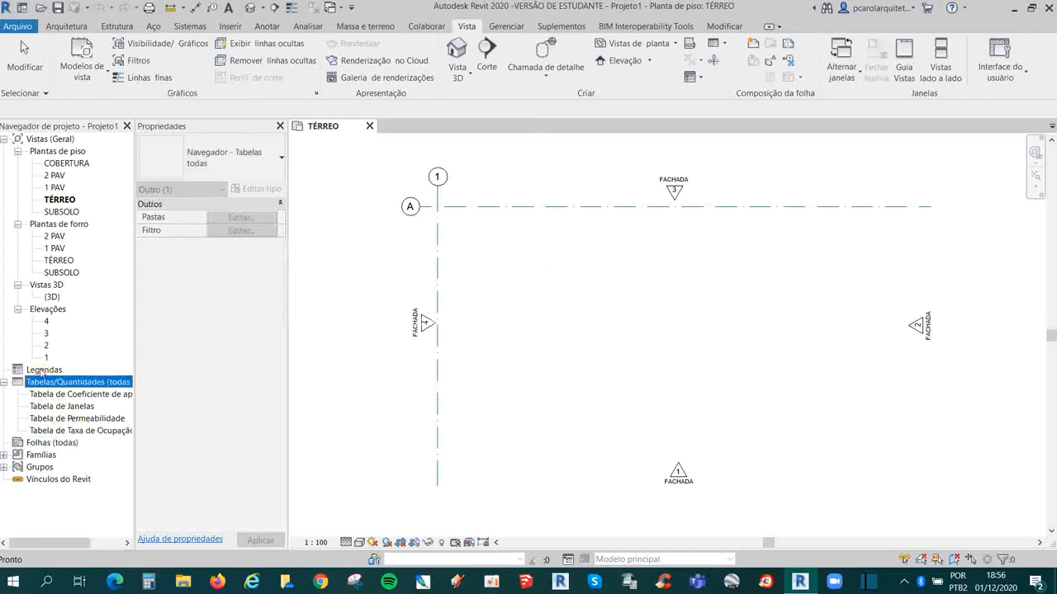
Step: Create a new sheet with the A4 métrico title block
{"action": "left_click", "coordinate": [49, 443]}
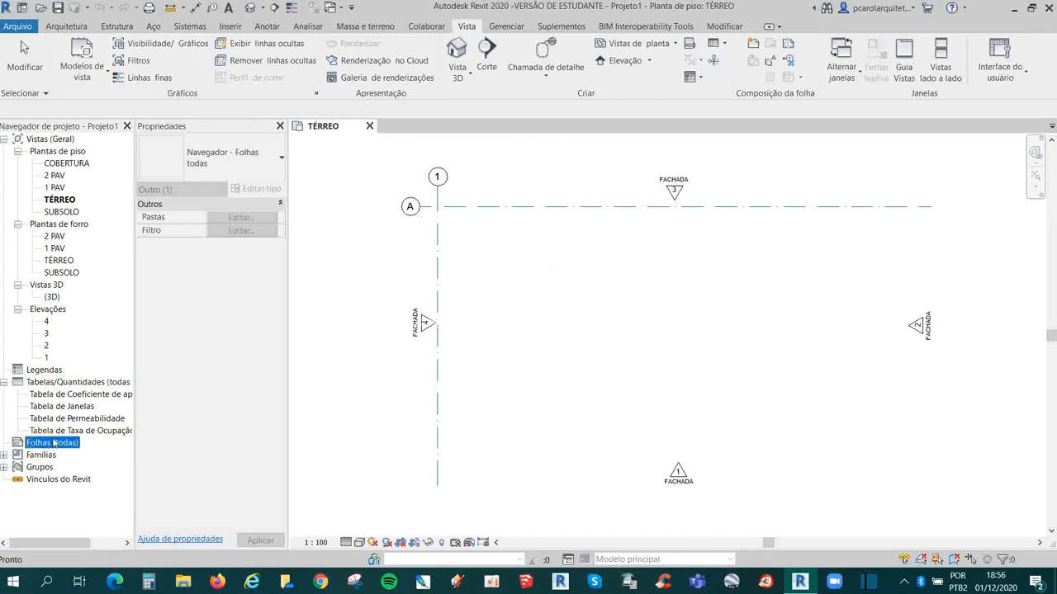
{"action": "right_click", "coordinate": [54, 444]}
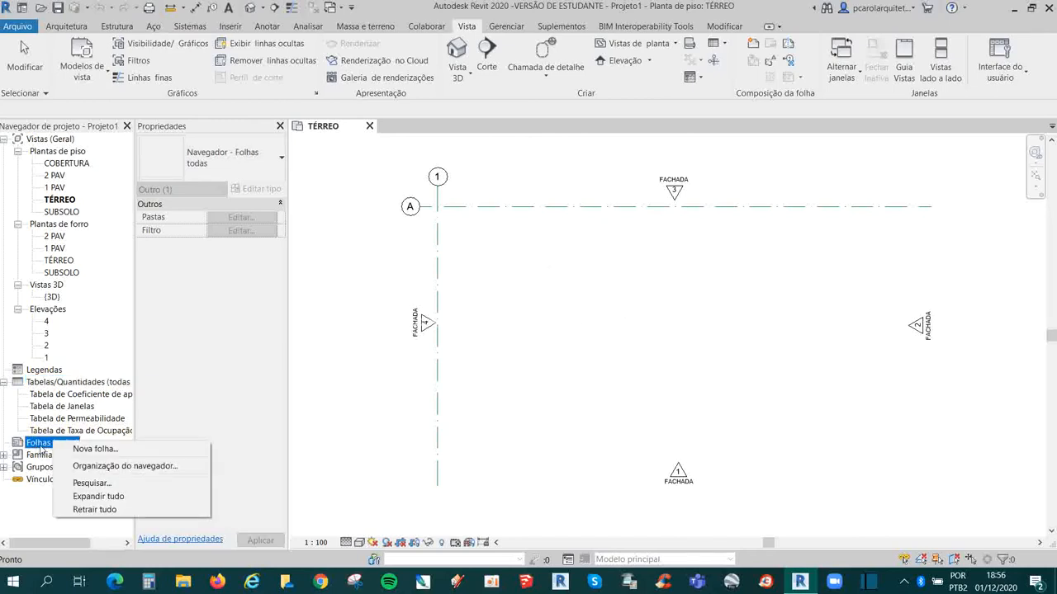
{"action": "left_click", "coordinate": [94, 448]}
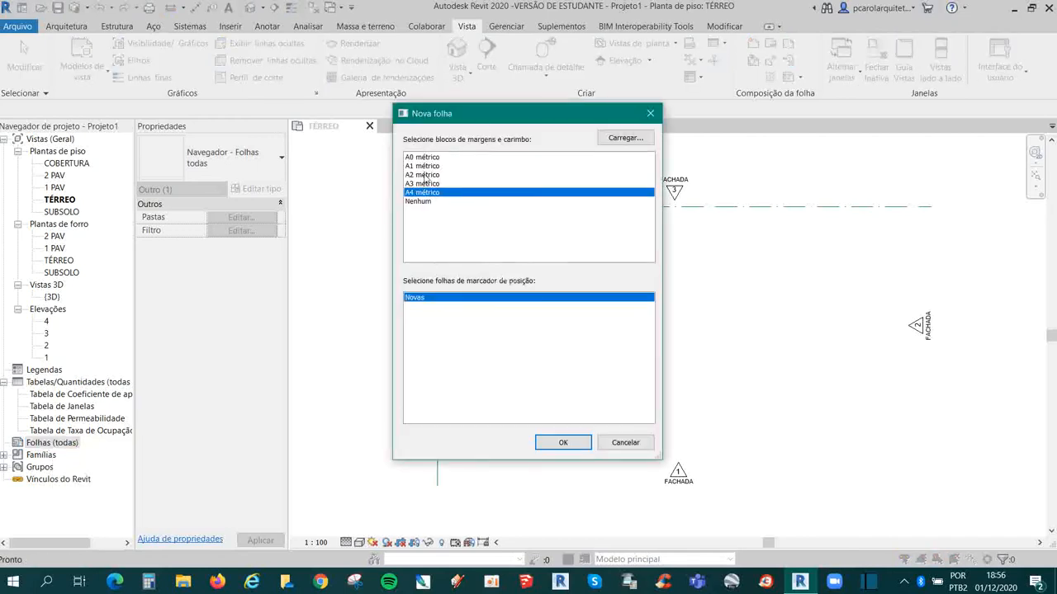
{"action": "left_click", "coordinate": [554, 442]}
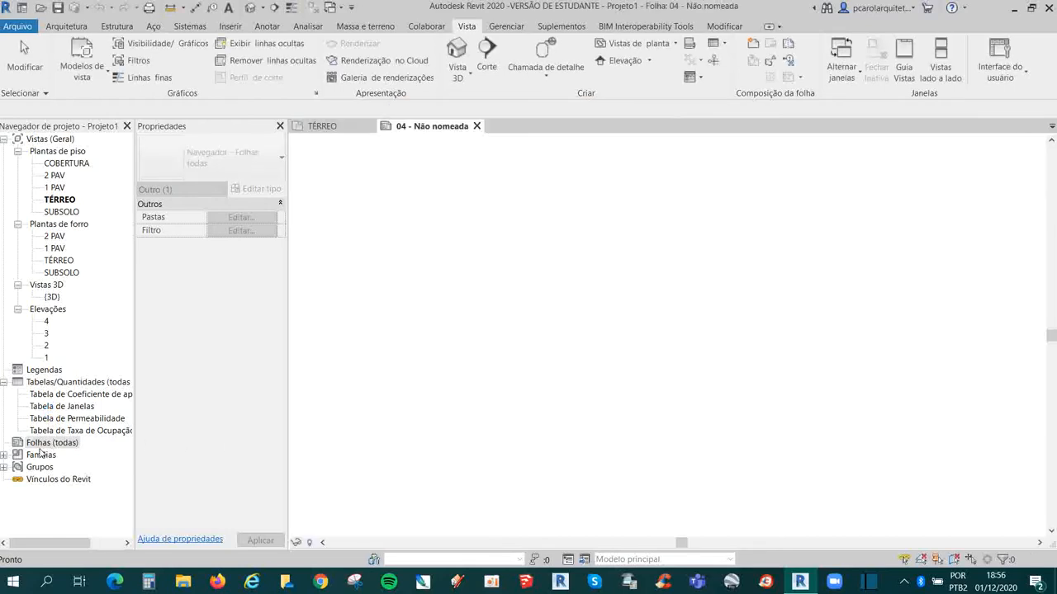
Step: Expand the sheets group in the project browser and select the new A4 sheet to examine its properties
{"action": "left_click", "coordinate": [4, 444]}
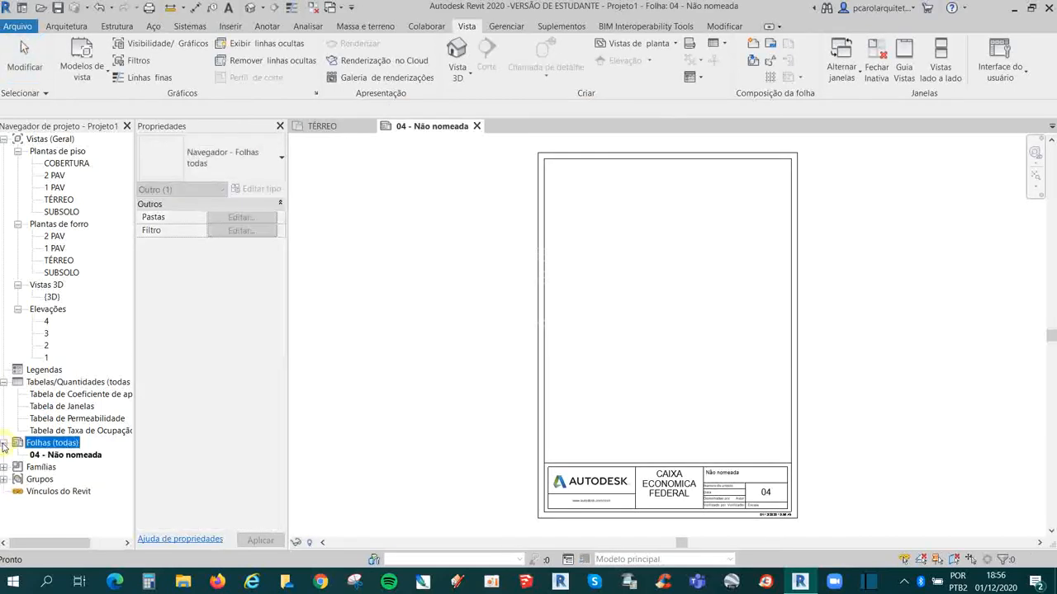
{"action": "left_click", "coordinate": [69, 459]}
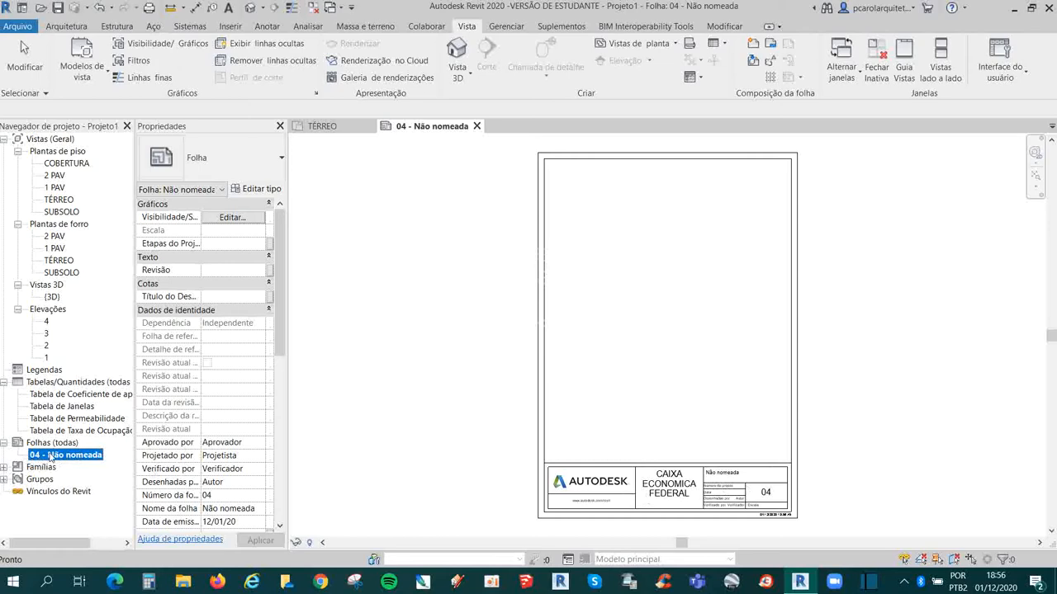
{"action": "left_click", "coordinate": [9, 445]}
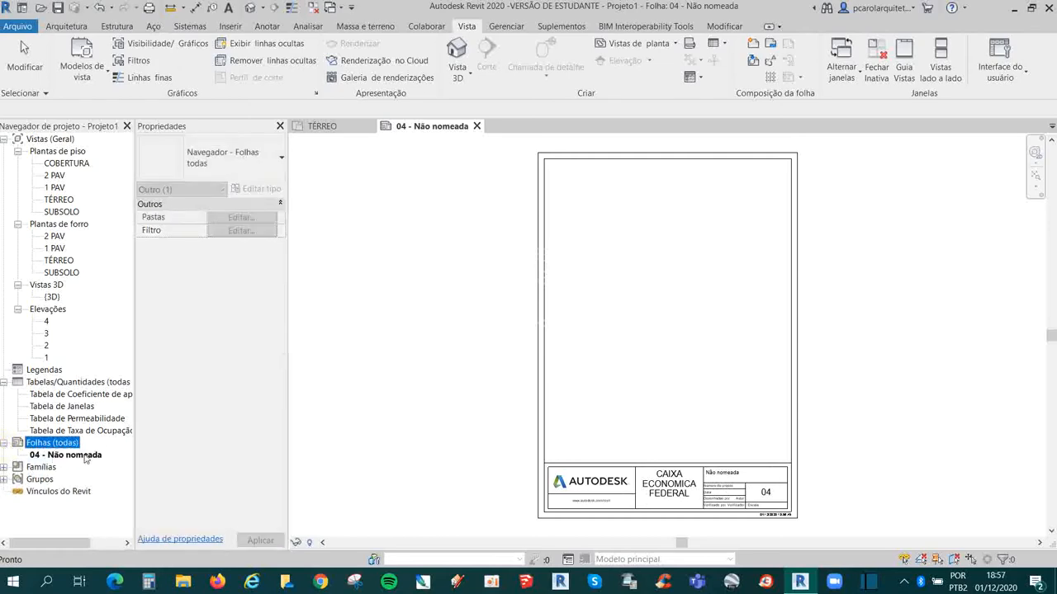
{"action": "left_click", "coordinate": [48, 457]}
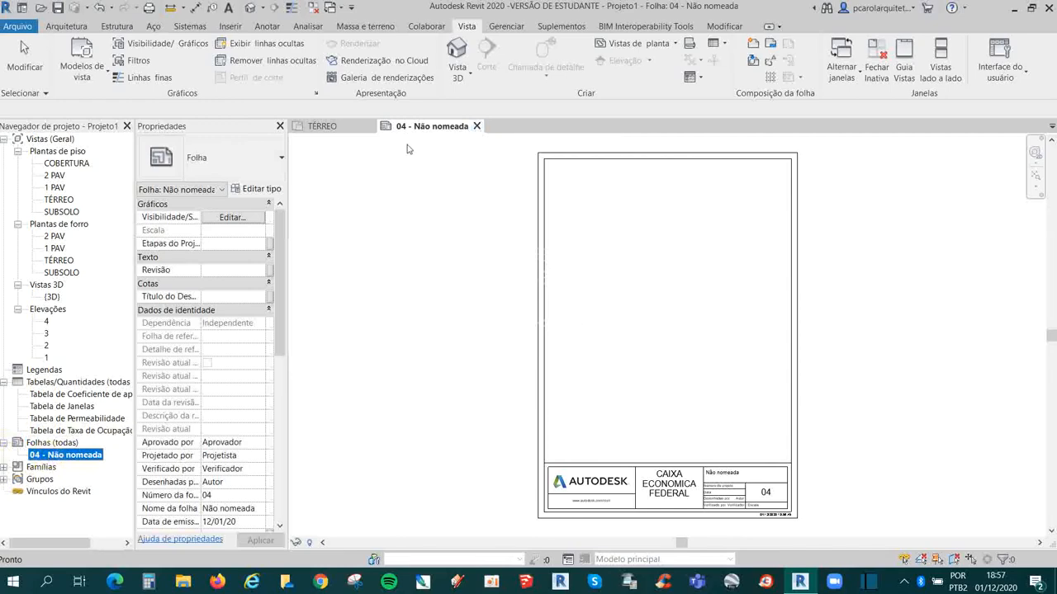
Step: Close the A4 sheet and open the 1 PAV floor plan alongside TÉRREO
{"action": "left_click", "coordinate": [476, 125]}
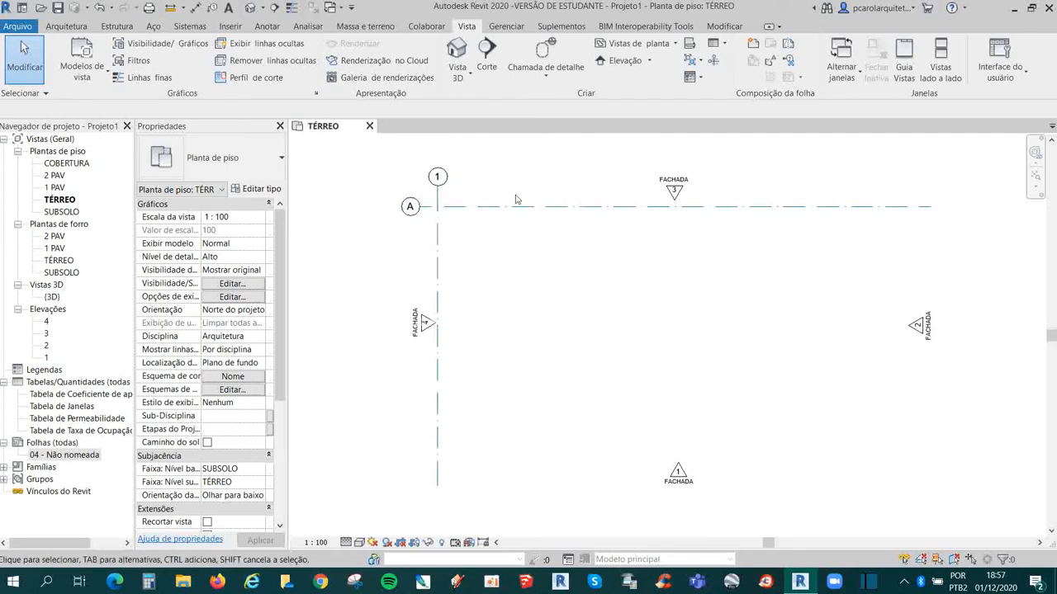
{"action": "middle_click_drag", "start_coordinate": [606, 273], "coordinate": [558, 282]}
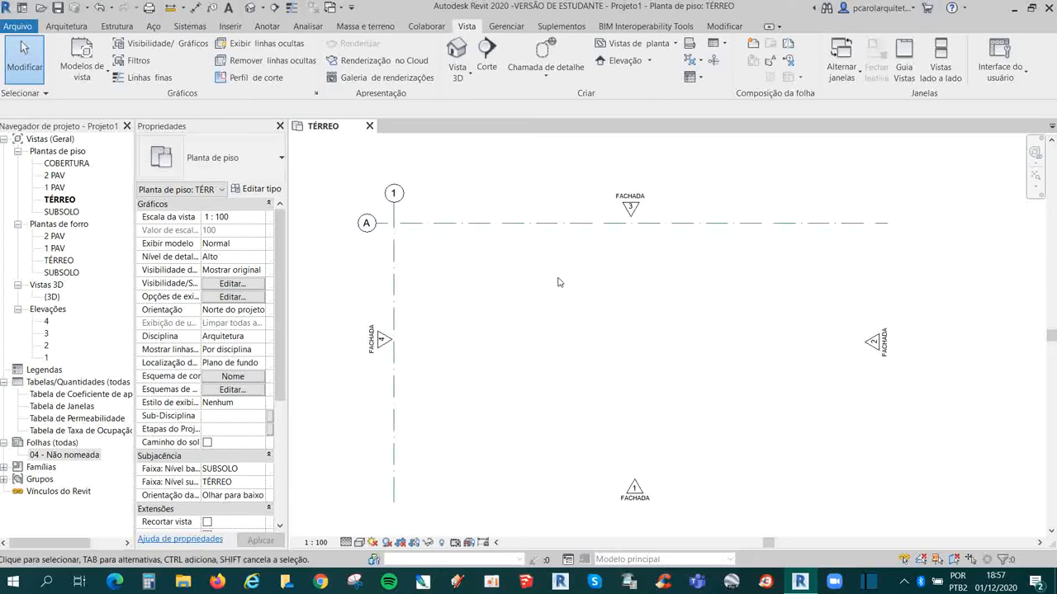
{"action": "double_click", "coordinate": [49, 188]}
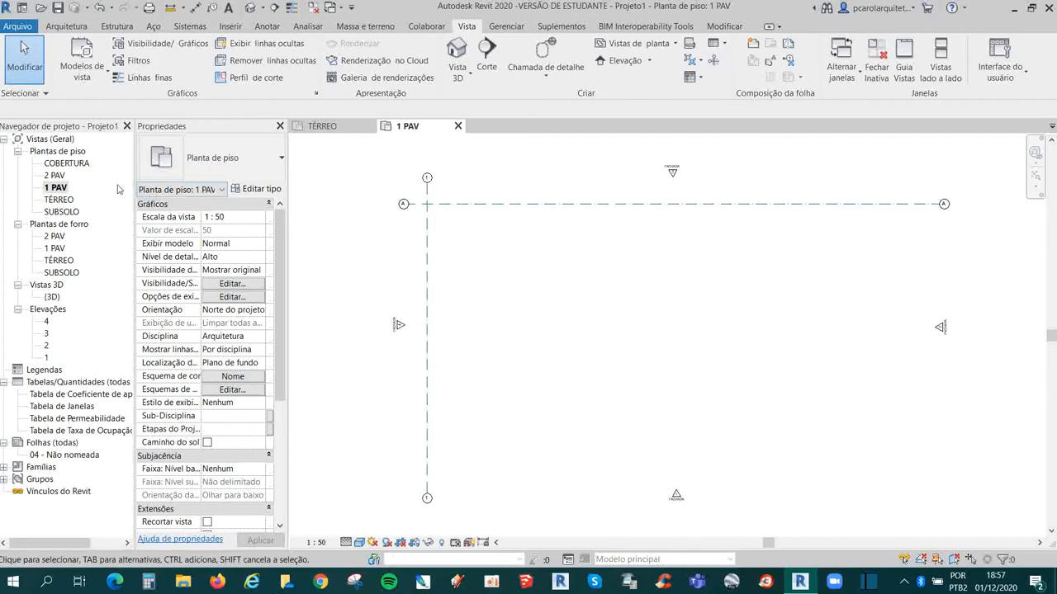
Step: Switch back and forth between the TÉRREO and 1 PAV floor plans, ending on TÉRREO
{"action": "left_click", "coordinate": [330, 126]}
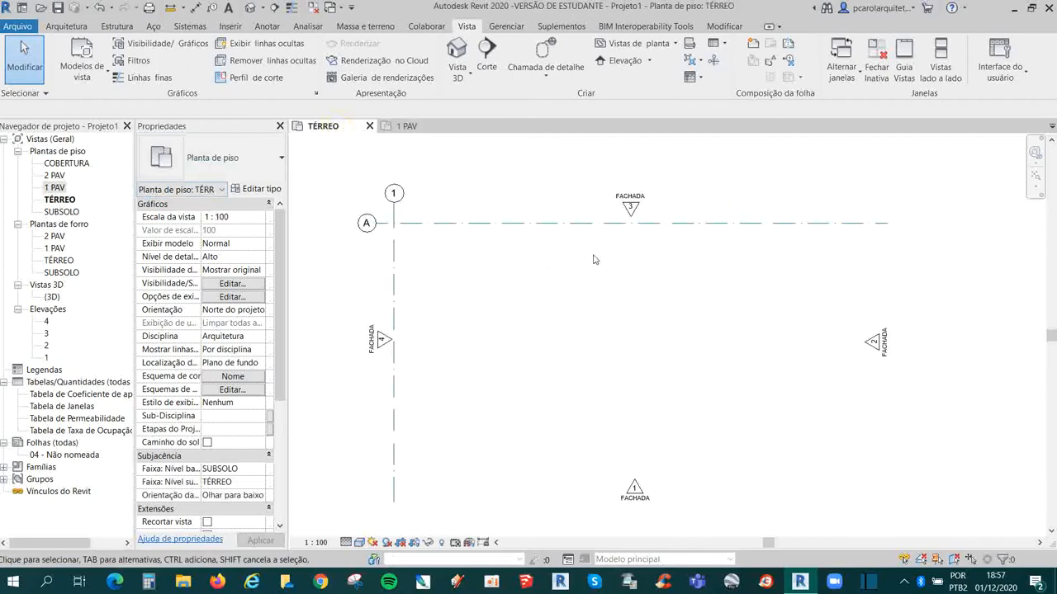
{"action": "left_click", "coordinate": [414, 126]}
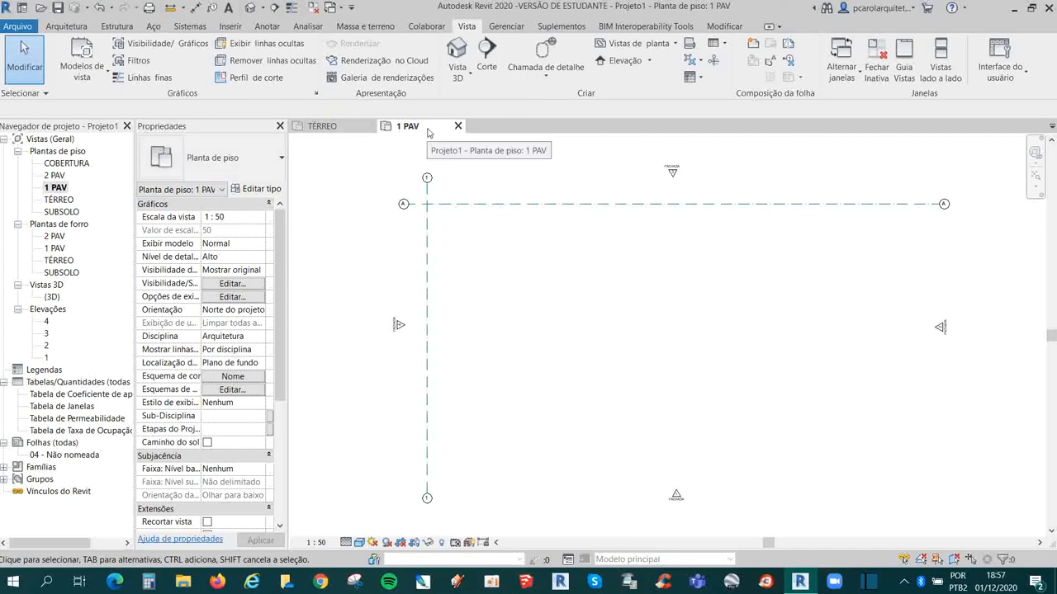
{"action": "left_click", "coordinate": [345, 130]}
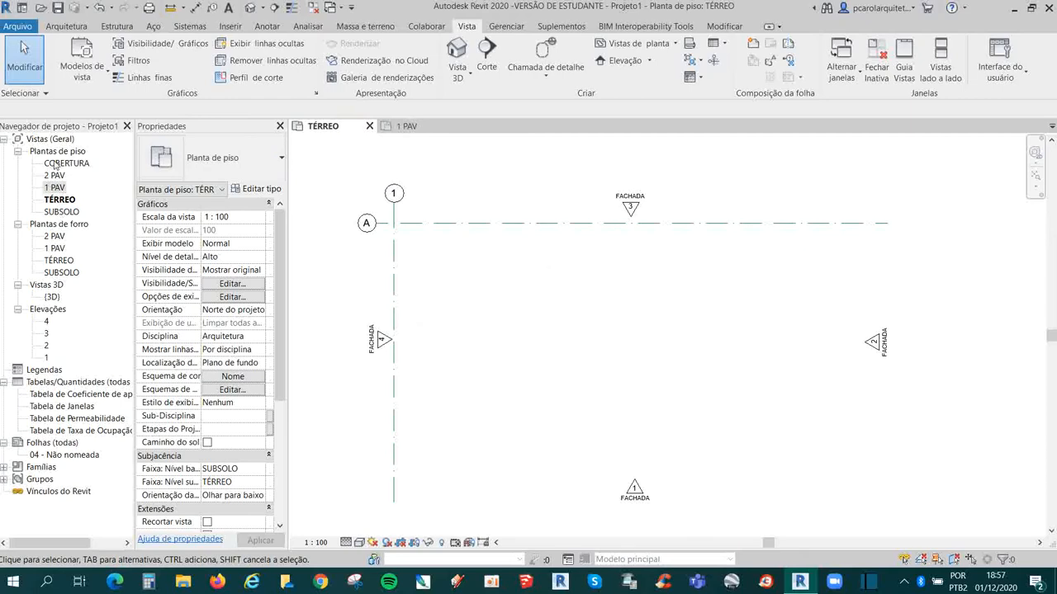
Step: Select horizontal grid axis A in the TÉRREO floor plan to inspect its properties
{"action": "left_click", "coordinate": [59, 201]}
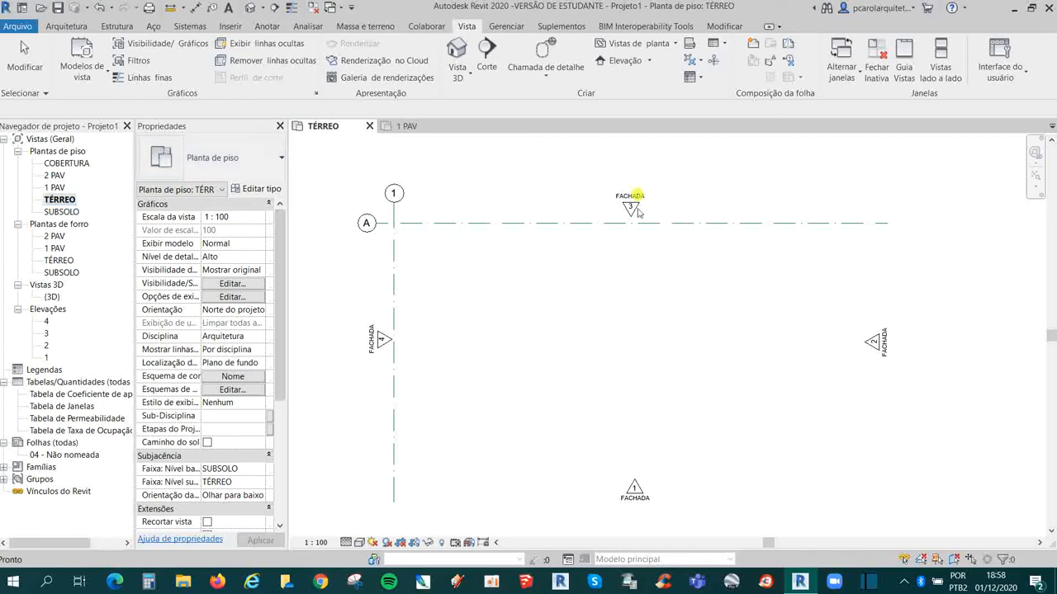
{"action": "left_click", "coordinate": [512, 224]}
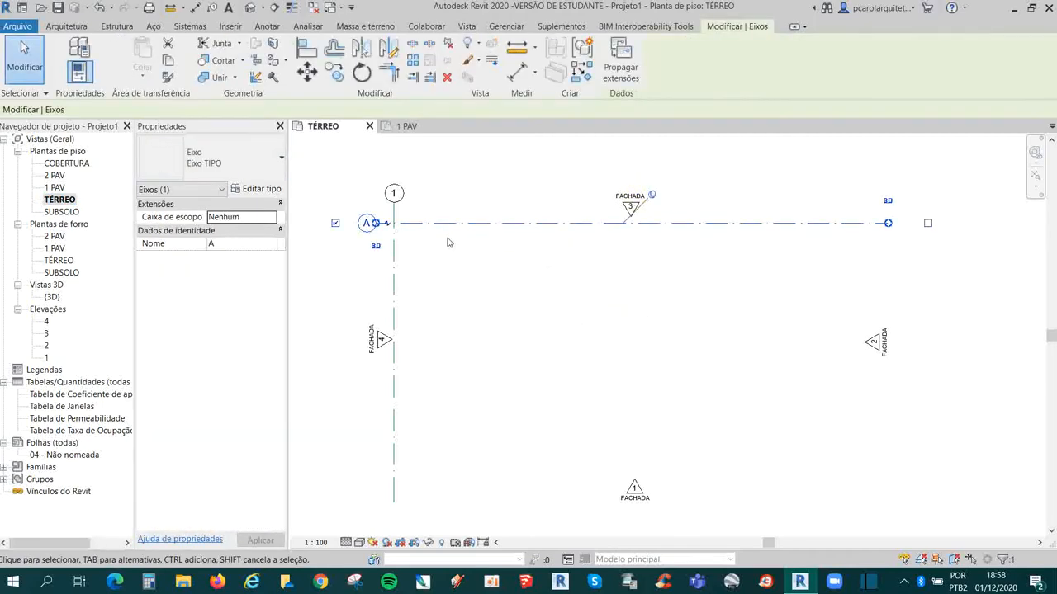
Step: Select vertical grid axis 1 and the façade 3 and 2 elevation markers in turn to compare their properties, ending with nothing selected
{"action": "left_click", "coordinate": [395, 247]}
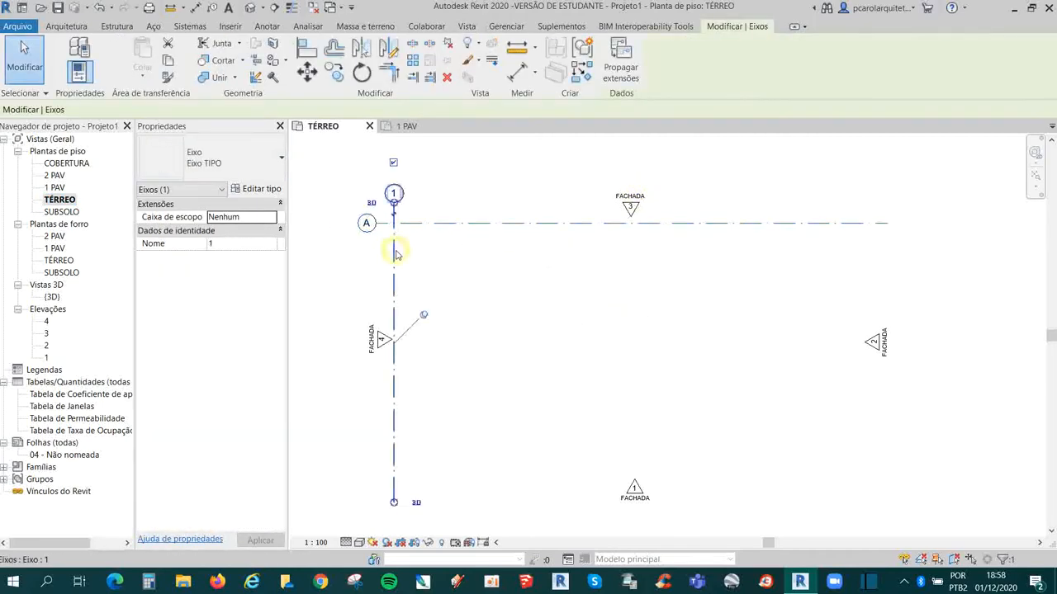
{"action": "left_click", "coordinate": [630, 203]}
{"action": "left_click", "coordinate": [731, 278]}
{"action": "left_click", "coordinate": [873, 340]}
{"action": "left_click", "coordinate": [498, 275]}
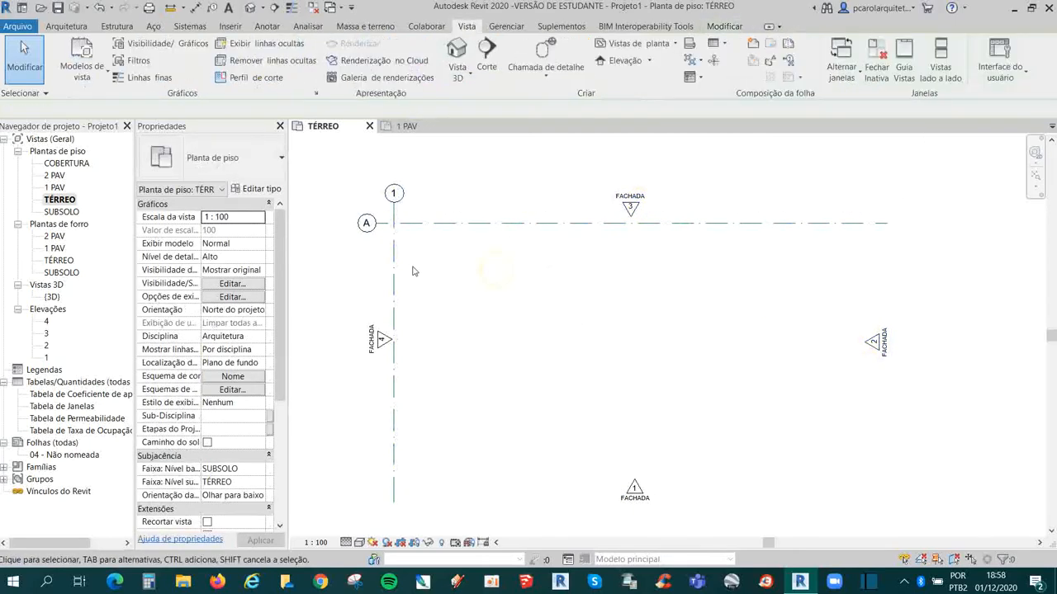
Step: Inspect the properties of grid axes 1 and A and the façade 4 elevation marker in turn, clearing the selection at the end
{"action": "left_click", "coordinate": [395, 262]}
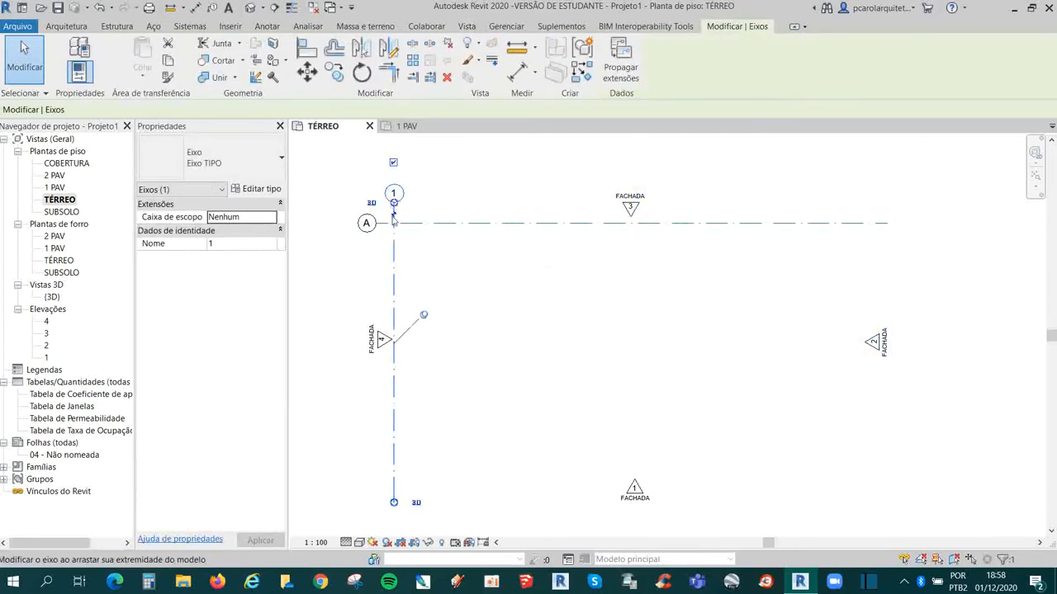
{"action": "left_click", "coordinate": [384, 353]}
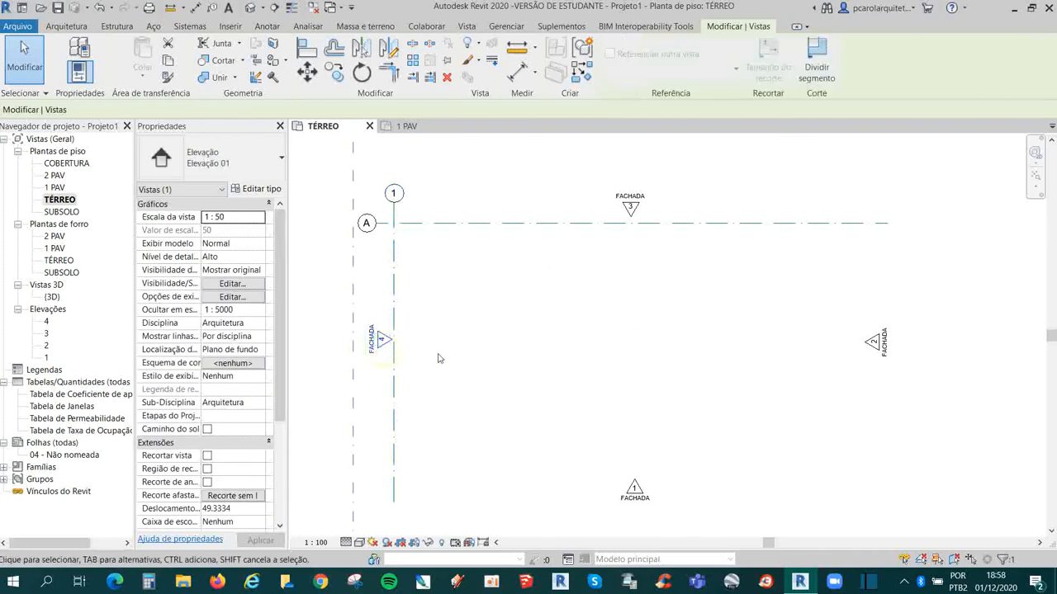
{"action": "left_click", "coordinate": [412, 225]}
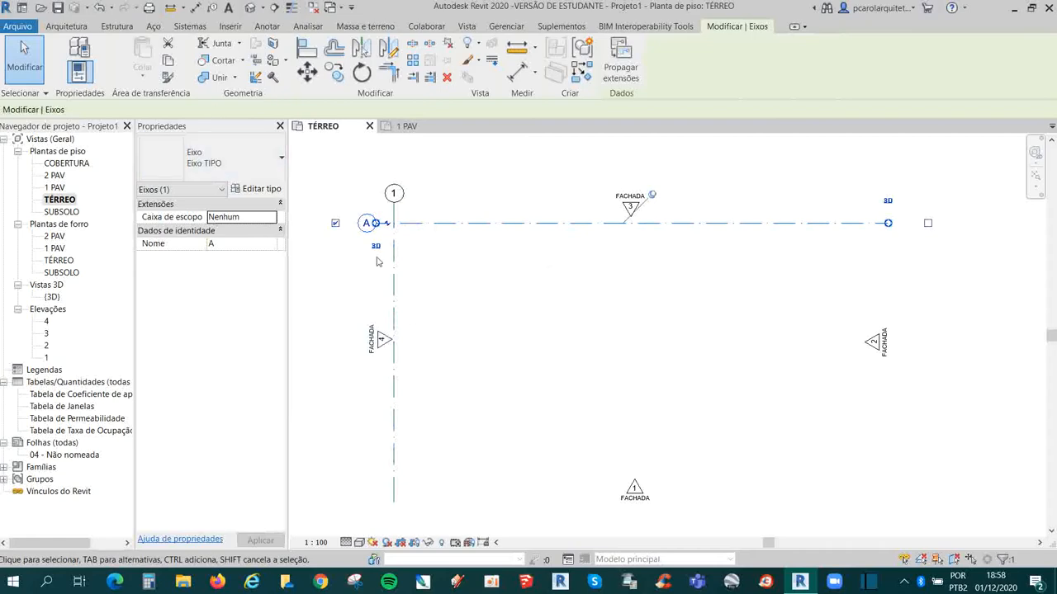
{"action": "left_click", "coordinate": [466, 266]}
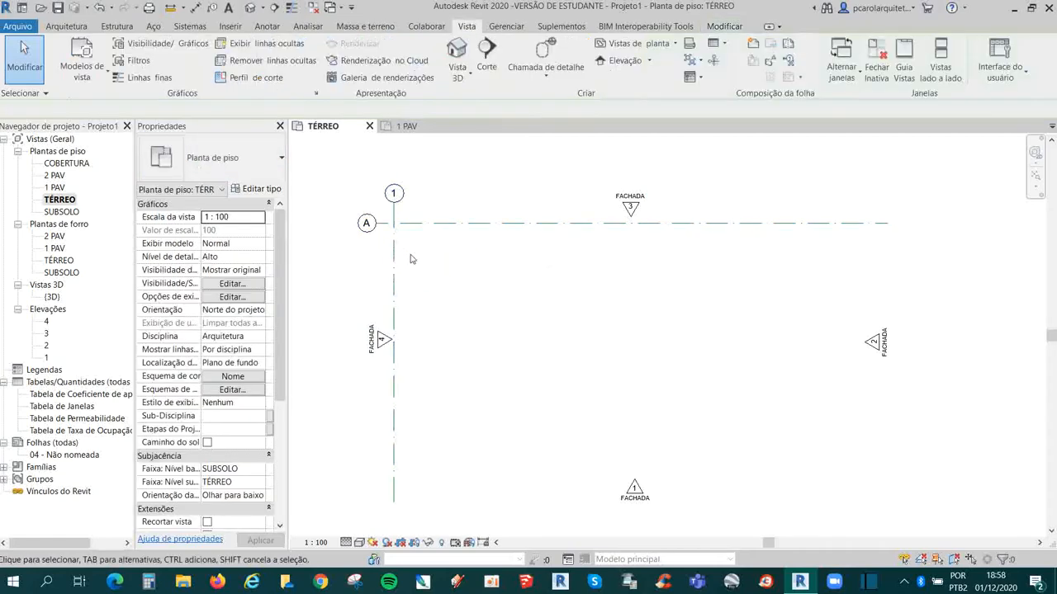
{"action": "left_click", "coordinate": [397, 260]}
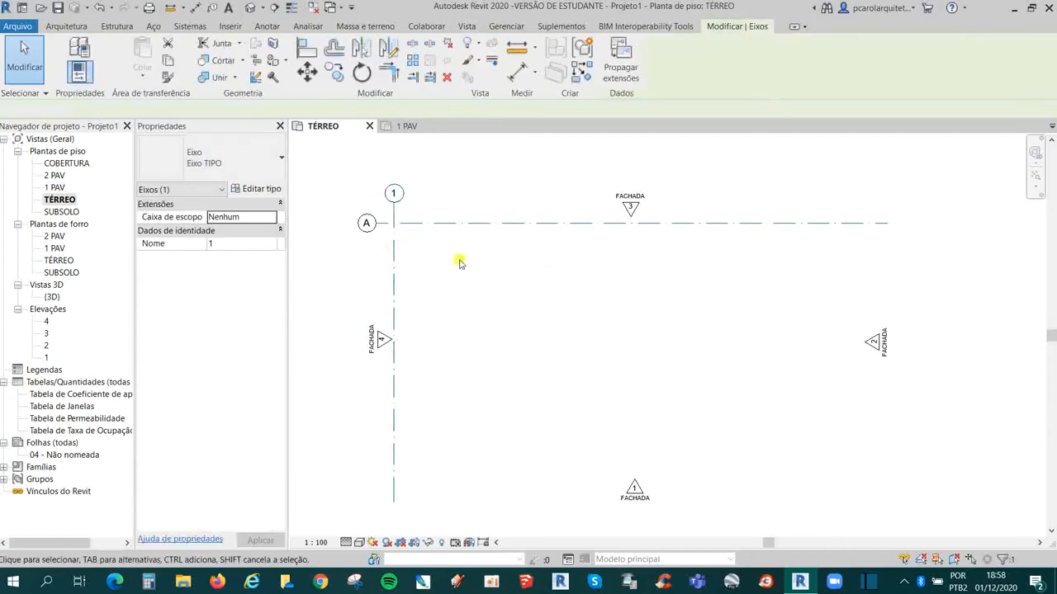
{"action": "left_click", "coordinate": [460, 262]}
Step: Rename horizontal grid axis A as B in its properties and apply the change
{"action": "left_click", "coordinate": [406, 223]}
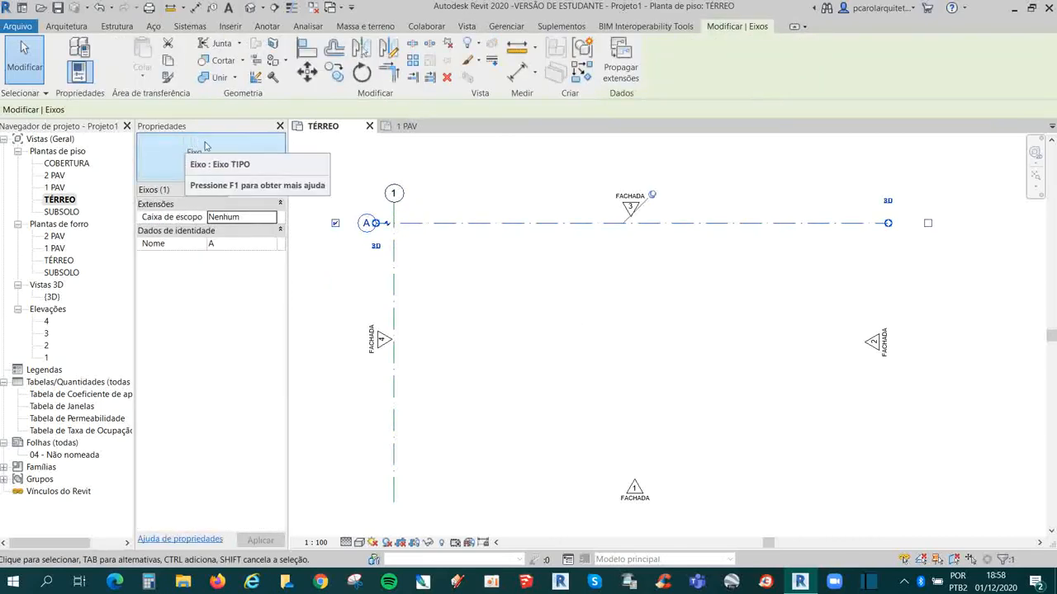
{"action": "left_click", "coordinate": [212, 244]}
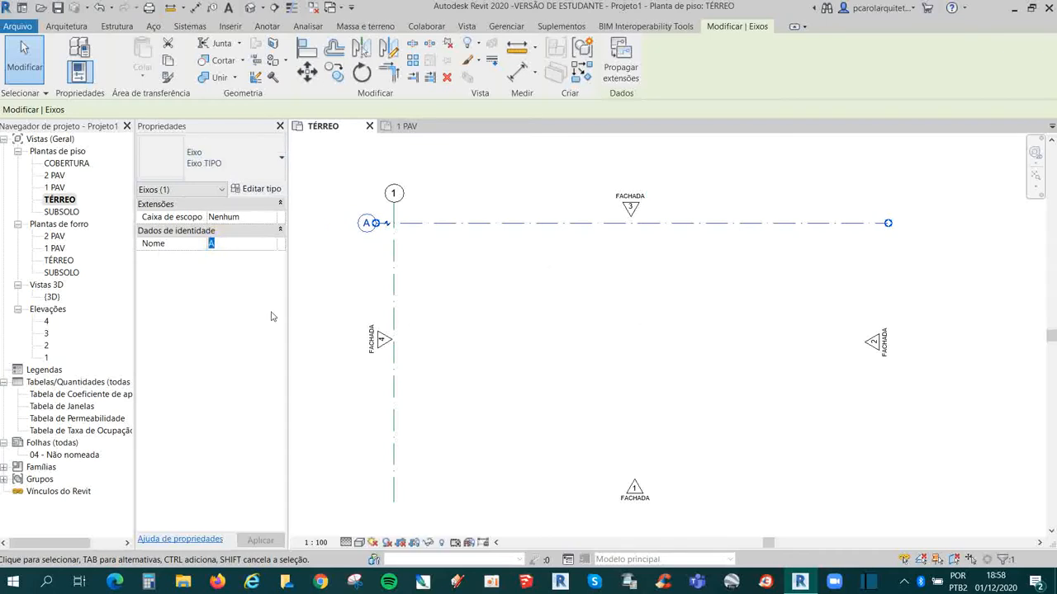
{"action": "type", "text": "B"}
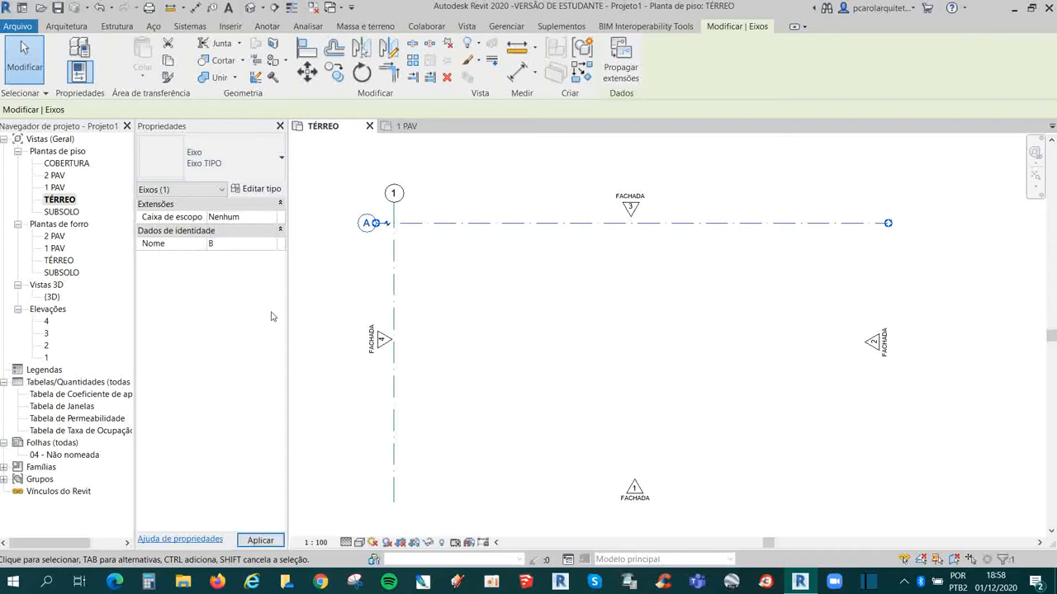
{"action": "left_click", "coordinate": [260, 540]}
{"action": "left_click", "coordinate": [466, 295]}
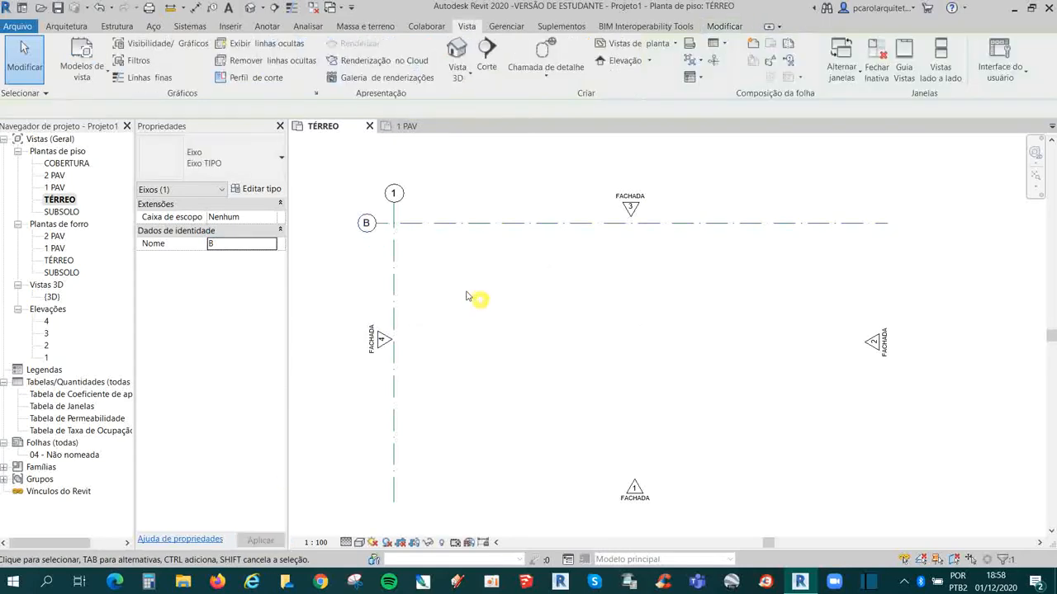
Step: Select the façade 4 elevation marker and review its view properties from graphics through extents, identity data and phase
{"action": "left_click", "coordinate": [382, 339]}
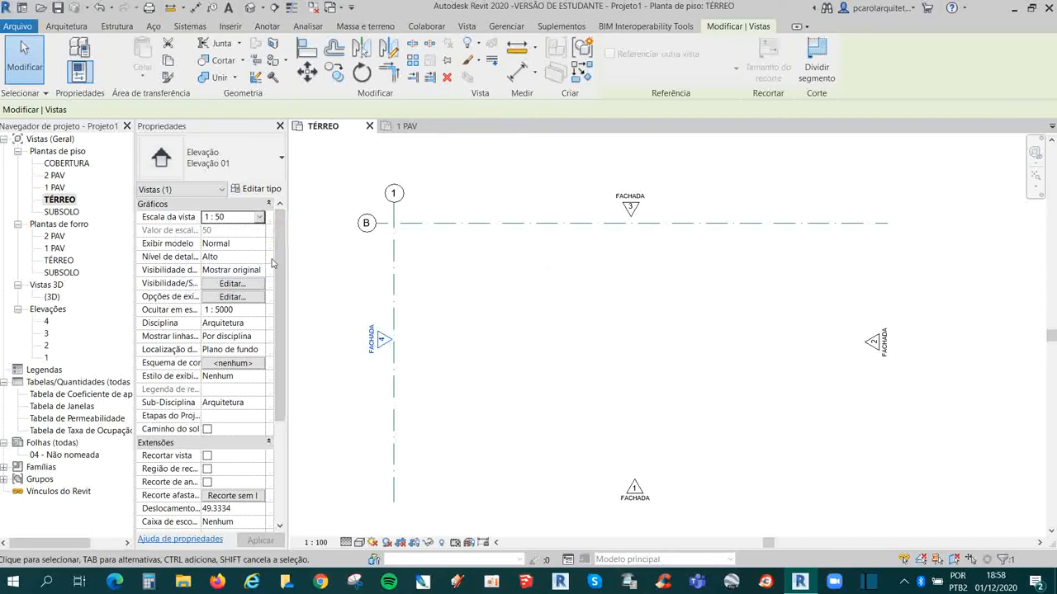
{"action": "left_click", "coordinate": [242, 260]}
{"action": "left_click_drag", "start_coordinate": [280, 264], "coordinate": [281, 272]}
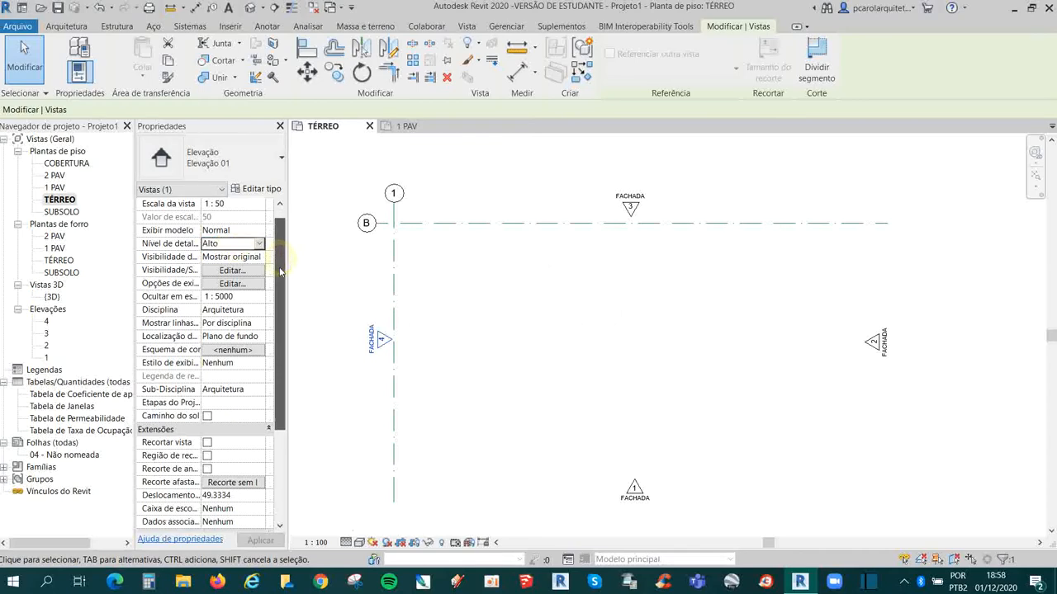
{"action": "scroll", "coordinate": [279, 272], "scroll_direction": "down", "scroll_amount": 1}
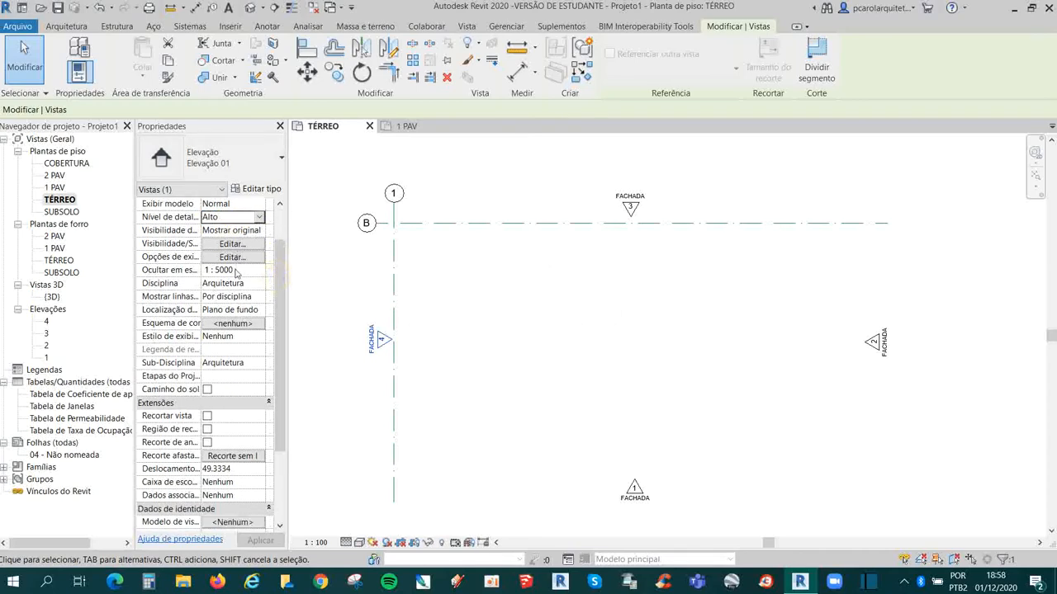
{"action": "scroll", "coordinate": [276, 347], "scroll_direction": "down", "scroll_amount": 3}
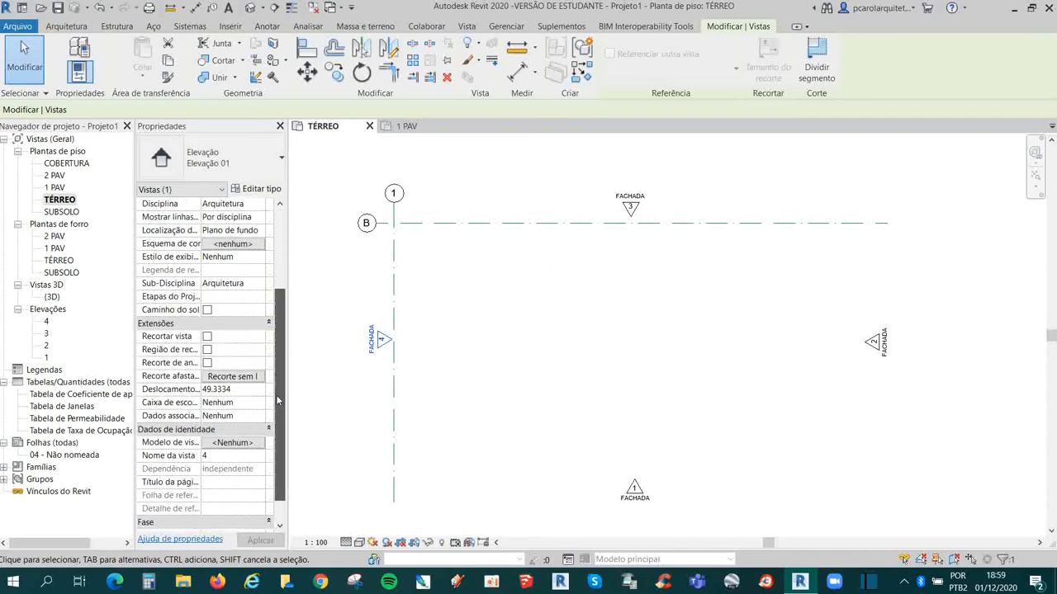
{"action": "left_click", "coordinate": [238, 218]}
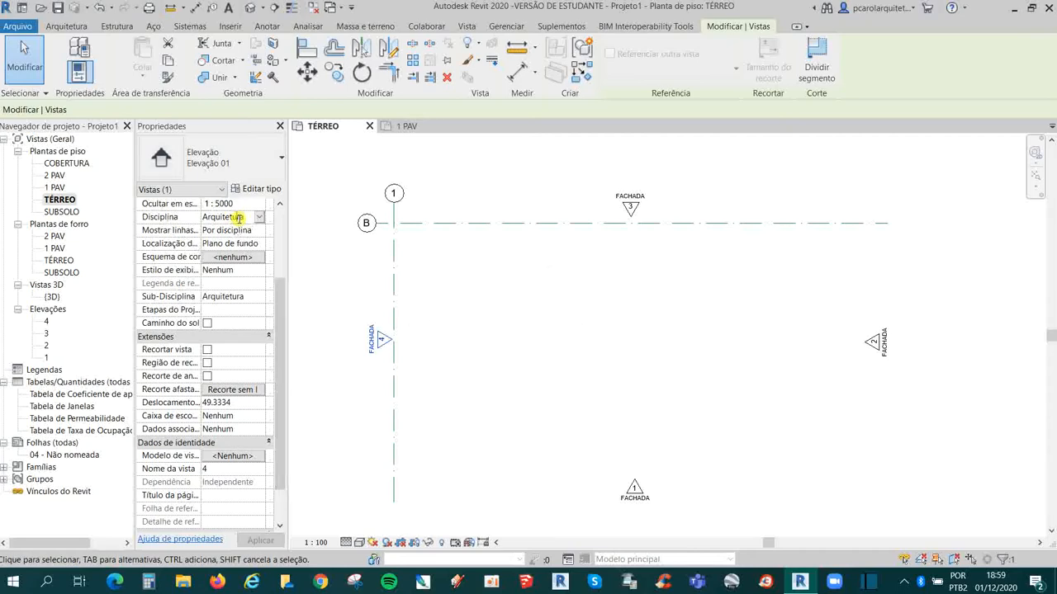
{"action": "scroll", "coordinate": [278, 330], "scroll_direction": "down", "scroll_amount": 2}
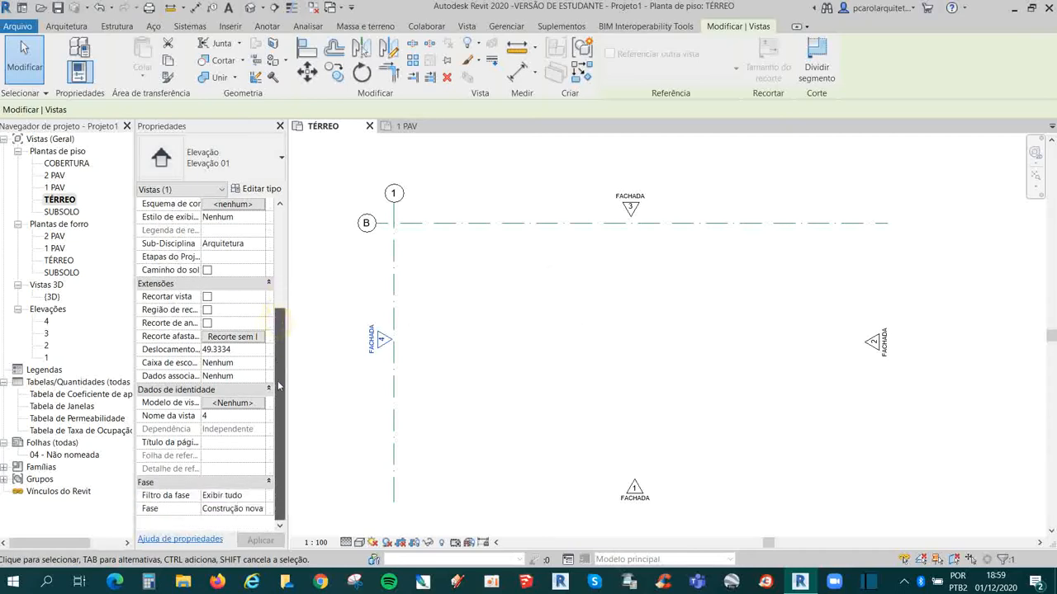
Step: Deselect the elevation marker and review the view properties of the TÉRREO floor plan
{"action": "left_click", "coordinate": [550, 302]}
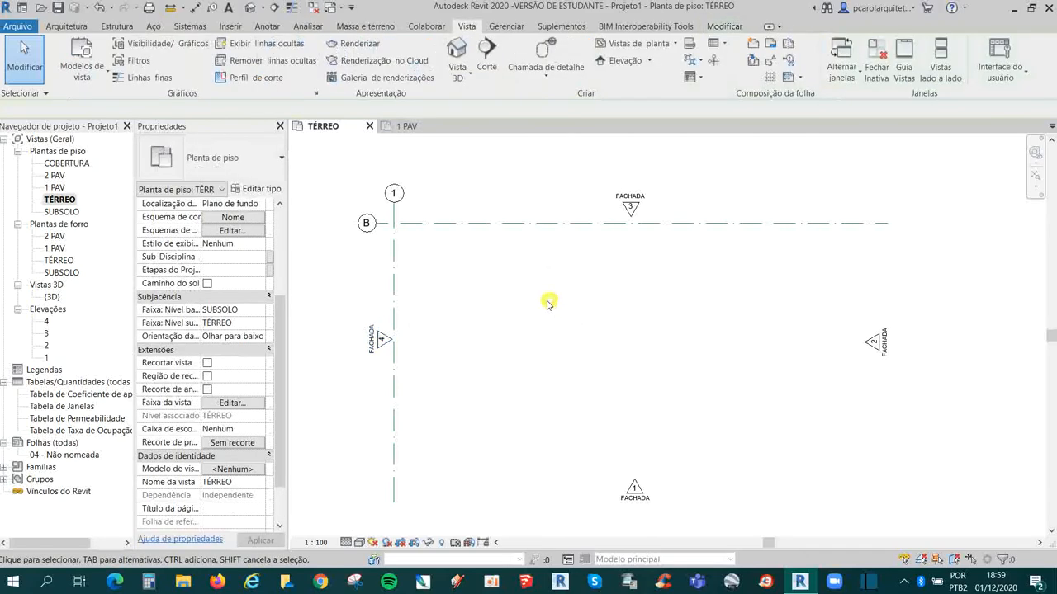
{"action": "scroll", "coordinate": [489, 321], "scroll_direction": "down", "scroll_amount": 2}
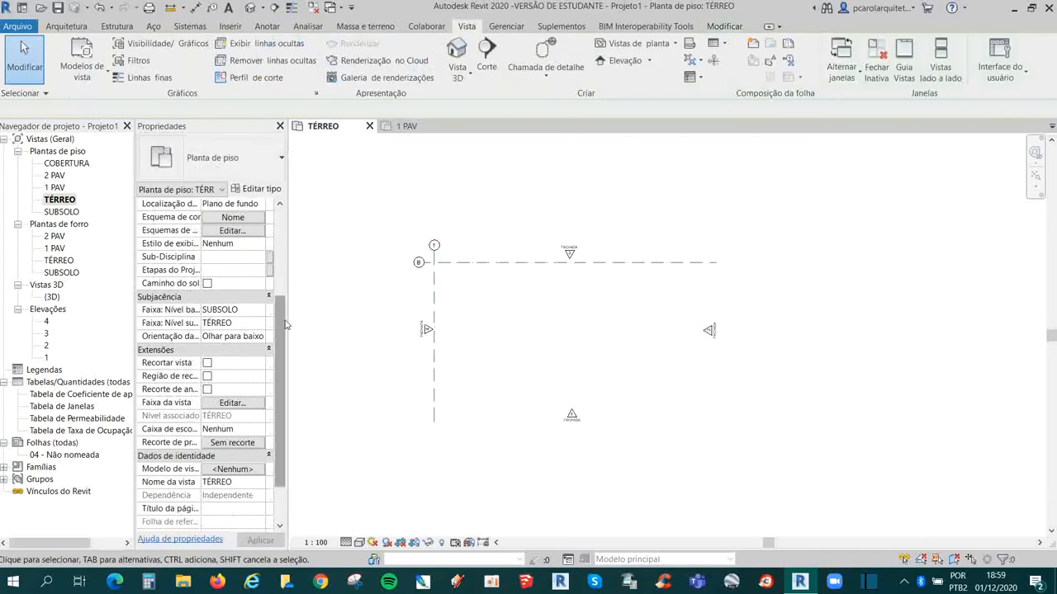
{"action": "scroll", "coordinate": [284, 323], "scroll_direction": "up", "scroll_amount": 5}
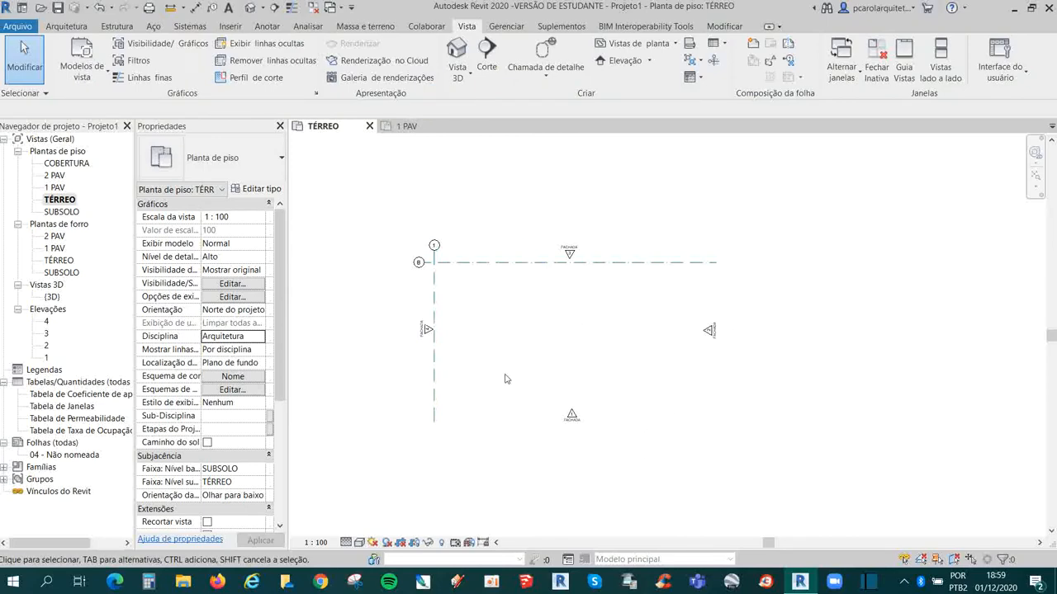
{"action": "scroll", "coordinate": [564, 312], "scroll_direction": "up", "scroll_amount": 2}
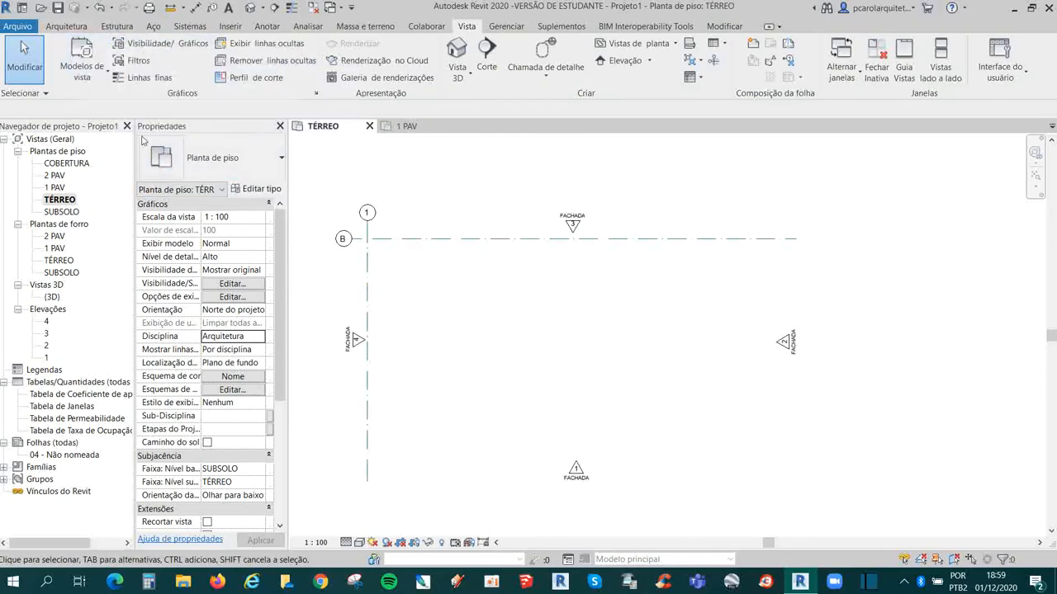
Step: Draw a straight horizontal wall about 15.10 m long, about 4.86 m below grid axis B, in the TÉRREO floor plan
{"action": "left_click", "coordinate": [66, 26]}
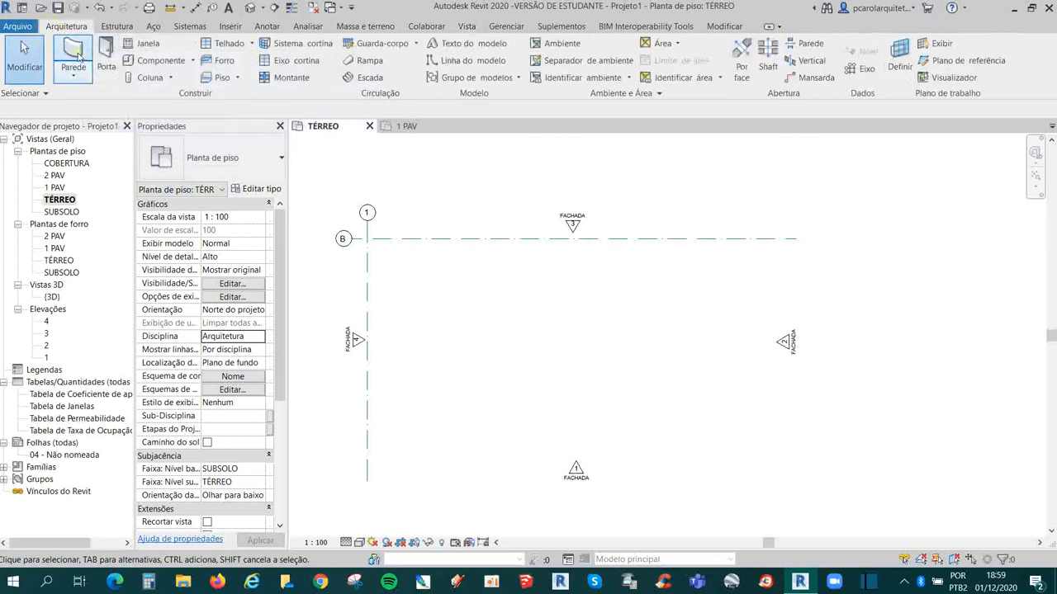
{"action": "key", "text": "w"}
{"action": "key", "text": "a"}
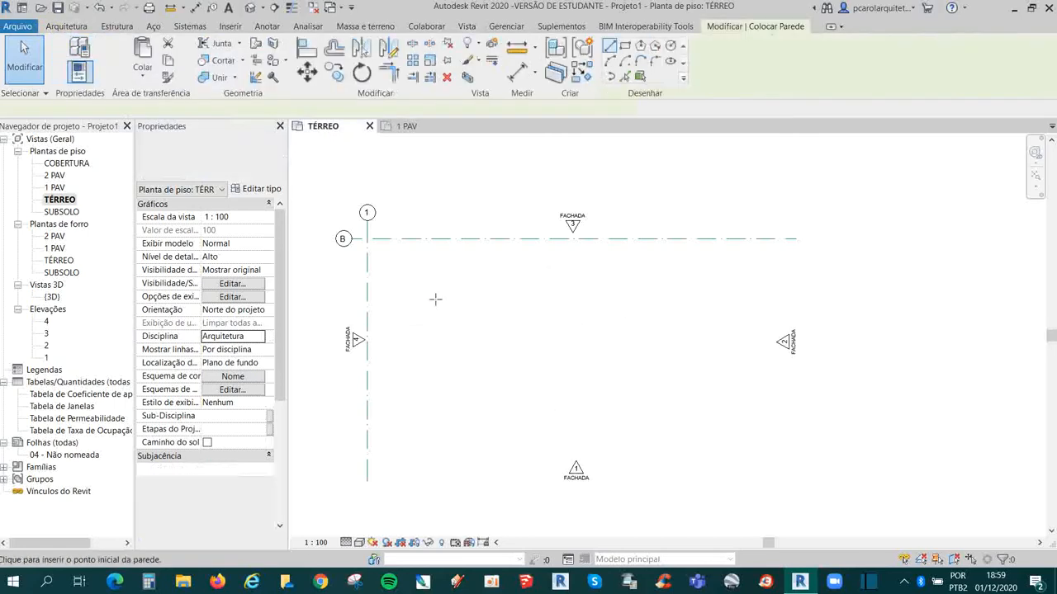
{"action": "left_click", "coordinate": [439, 310]}
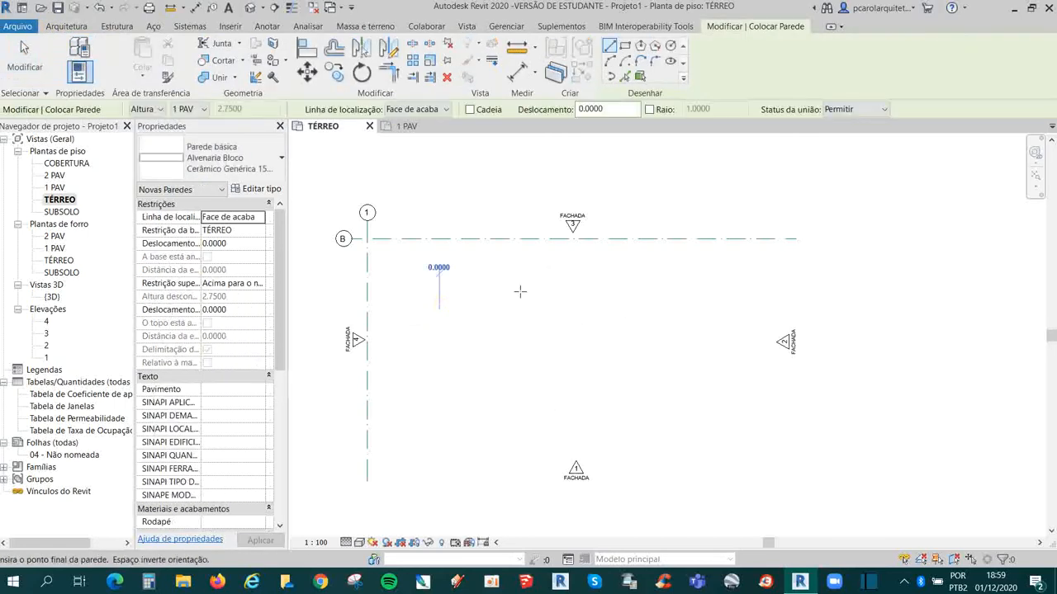
{"action": "left_click", "coordinate": [666, 312]}
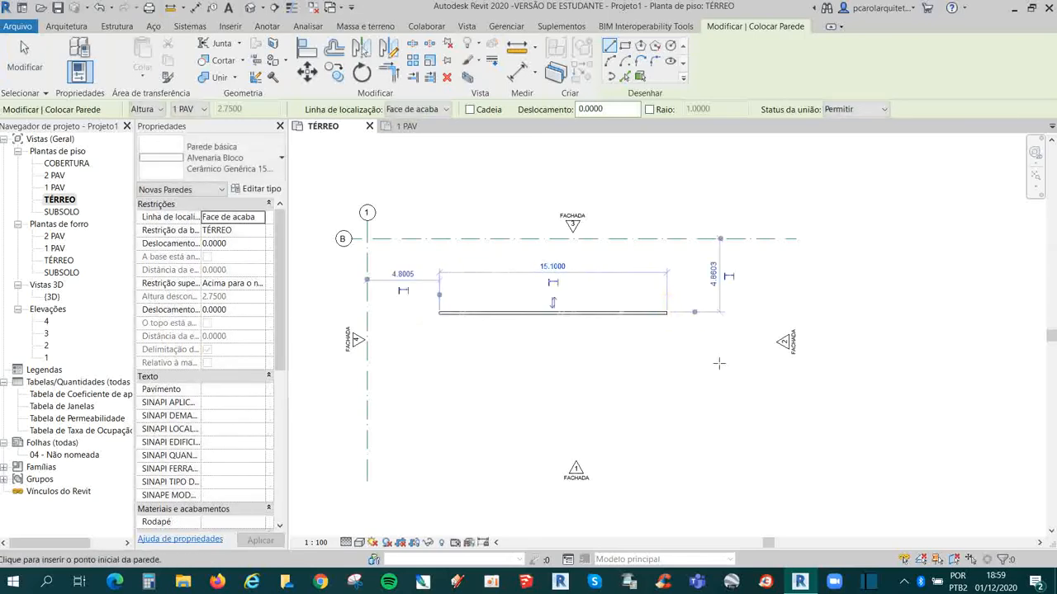
{"action": "key", "text": "Escape"}
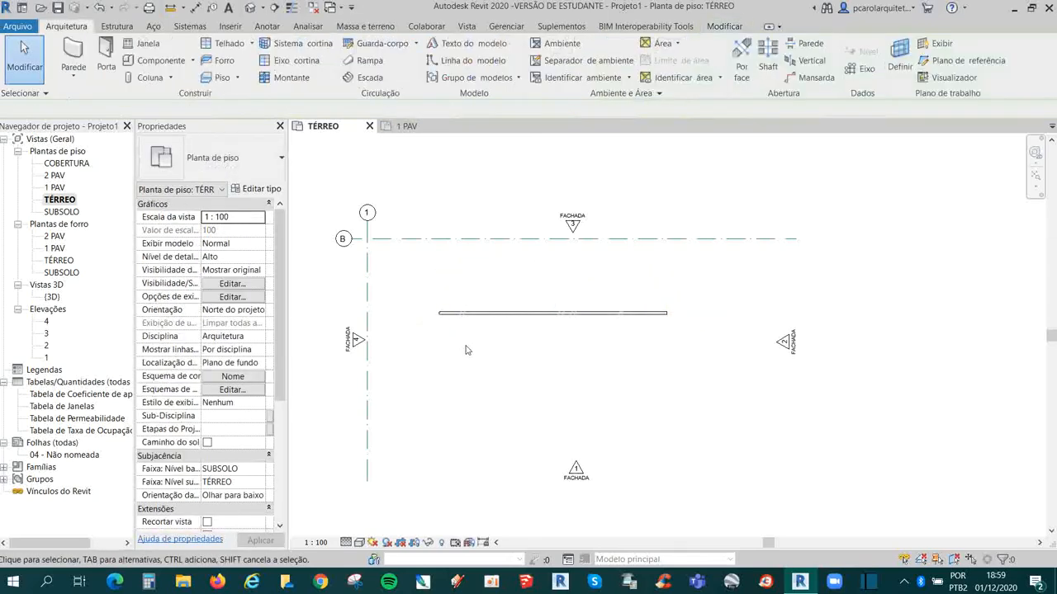
Step: Select the new wall and resize the property columns to read its constraint names and values
{"action": "scroll", "coordinate": [465, 321], "scroll_direction": "up", "scroll_amount": 2}
{"action": "left_click", "coordinate": [470, 311]}
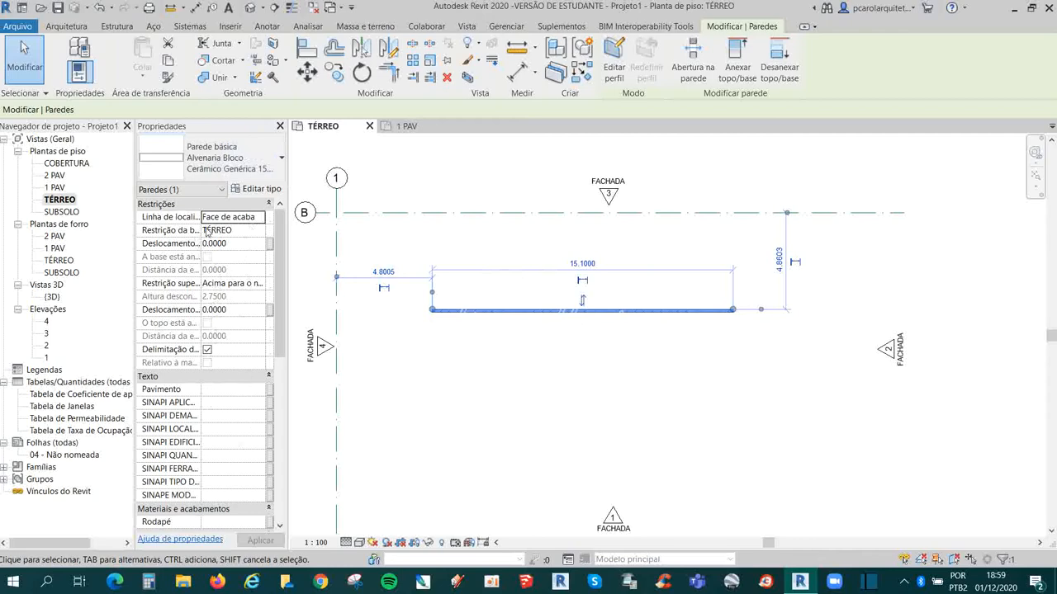
{"action": "left_click_drag", "start_coordinate": [204, 231], "coordinate": [220, 230]}
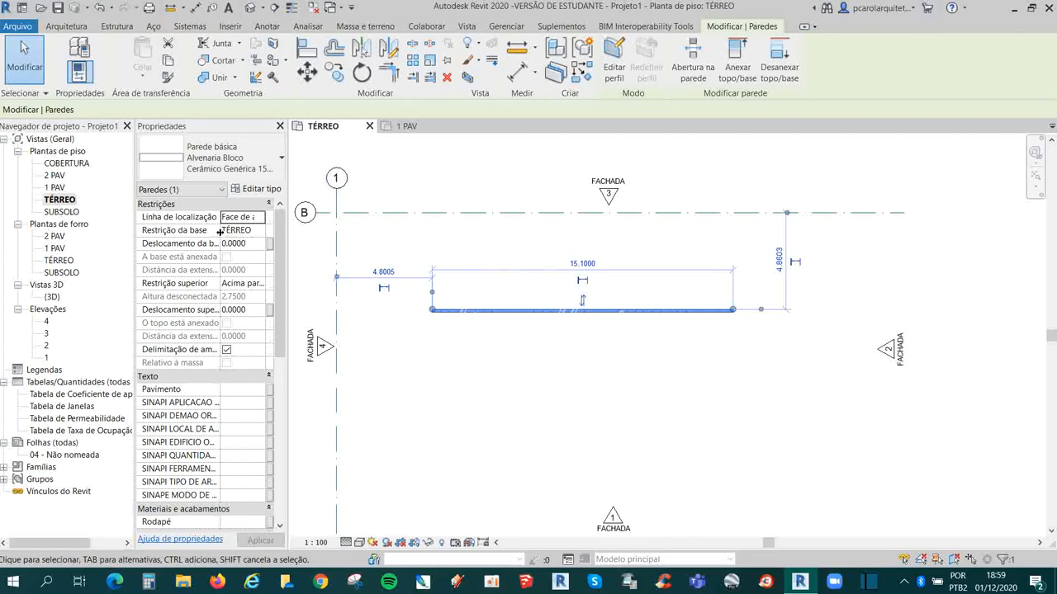
{"action": "mouse_move", "coordinate": [220, 233]}
{"action": "left_mouse_down"}
{"action": "mouse_move", "coordinate": [239, 235]}
{"action": "mouse_move", "coordinate": [229, 233]}
{"action": "left_mouse_up"}
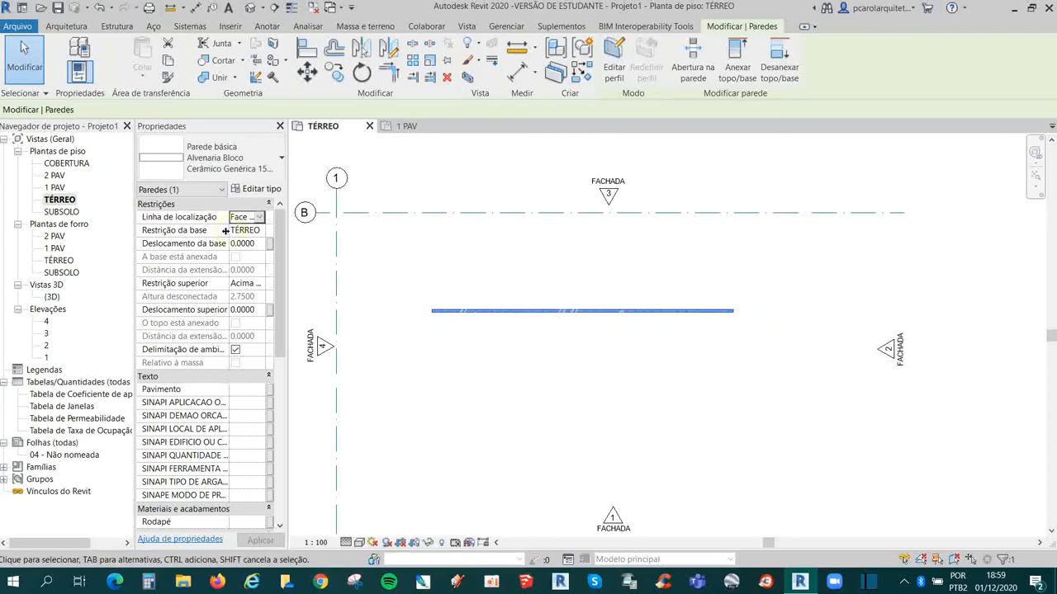
{"action": "left_click_drag", "start_coordinate": [229, 231], "coordinate": [206, 230]}
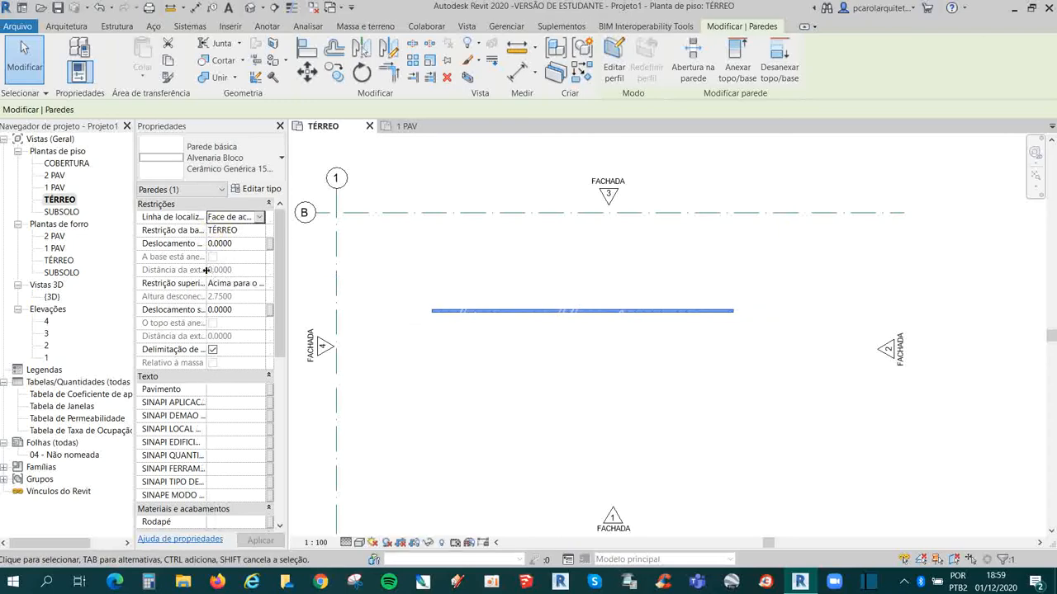
{"action": "left_click_drag", "start_coordinate": [205, 281], "coordinate": [179, 279]}
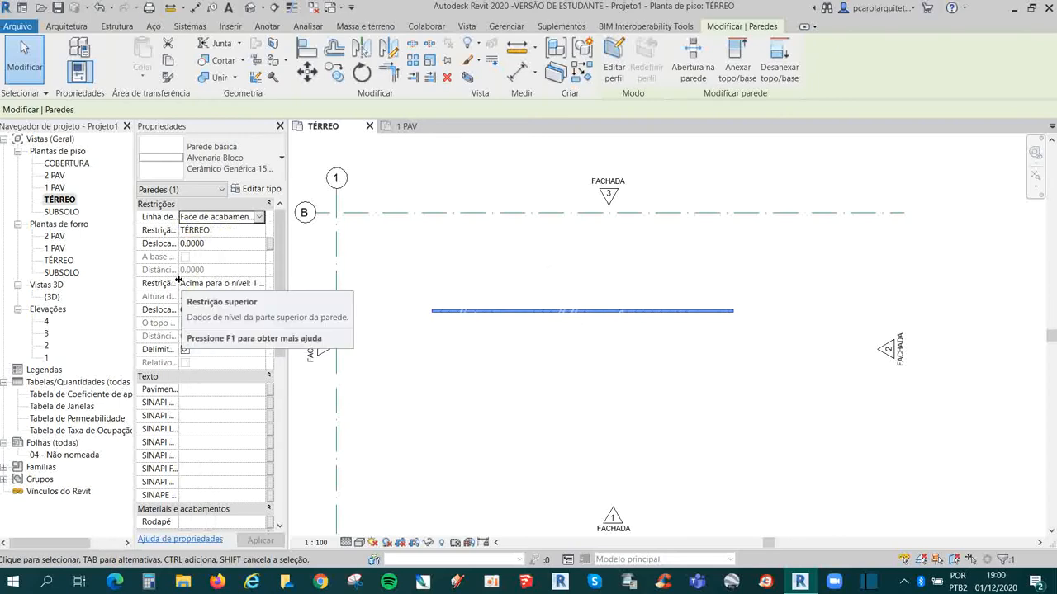
Step: Examine the level options for the wall's top constraint and check its base constraint
{"action": "left_click", "coordinate": [260, 285]}
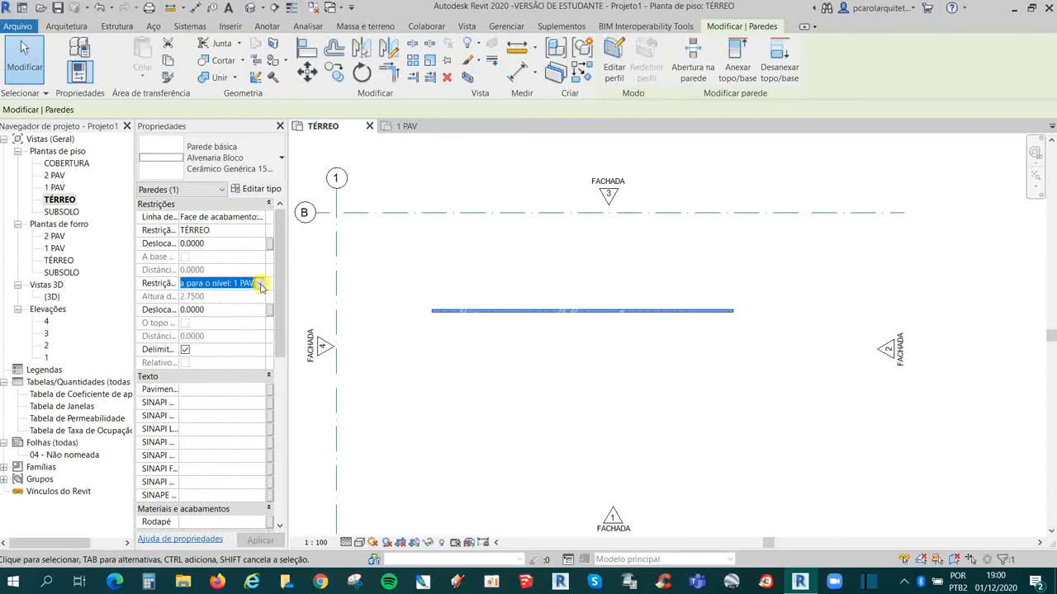
{"action": "left_click", "coordinate": [260, 284]}
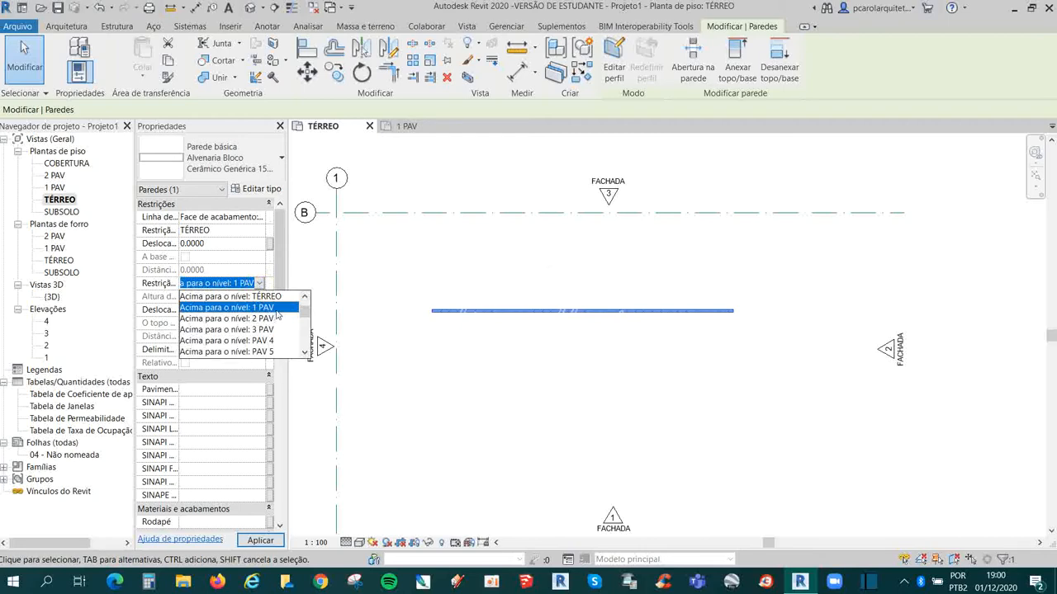
{"action": "left_click", "coordinate": [212, 231]}
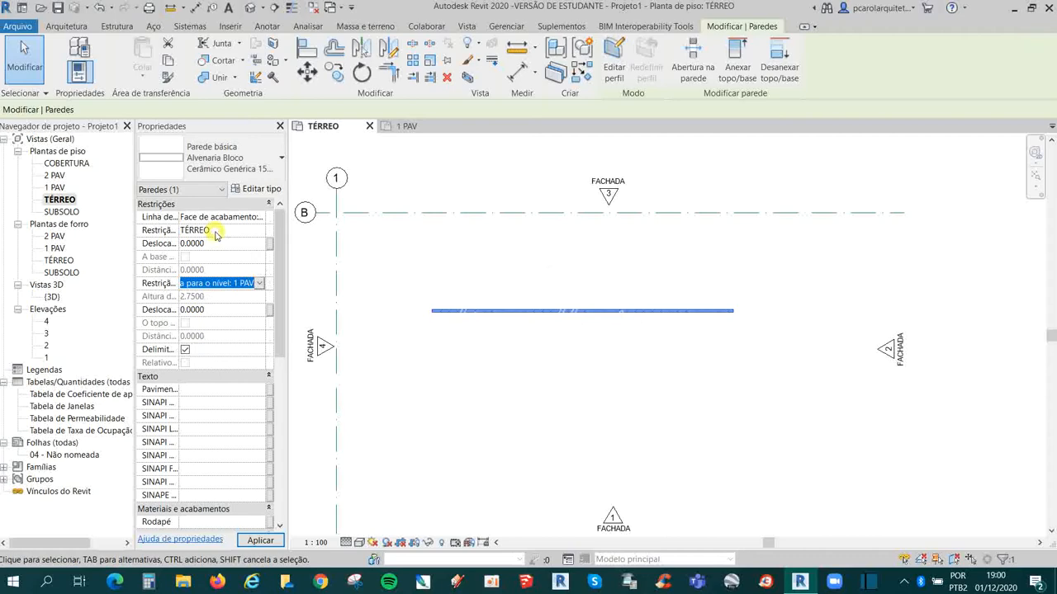
{"action": "left_click", "coordinate": [208, 231]}
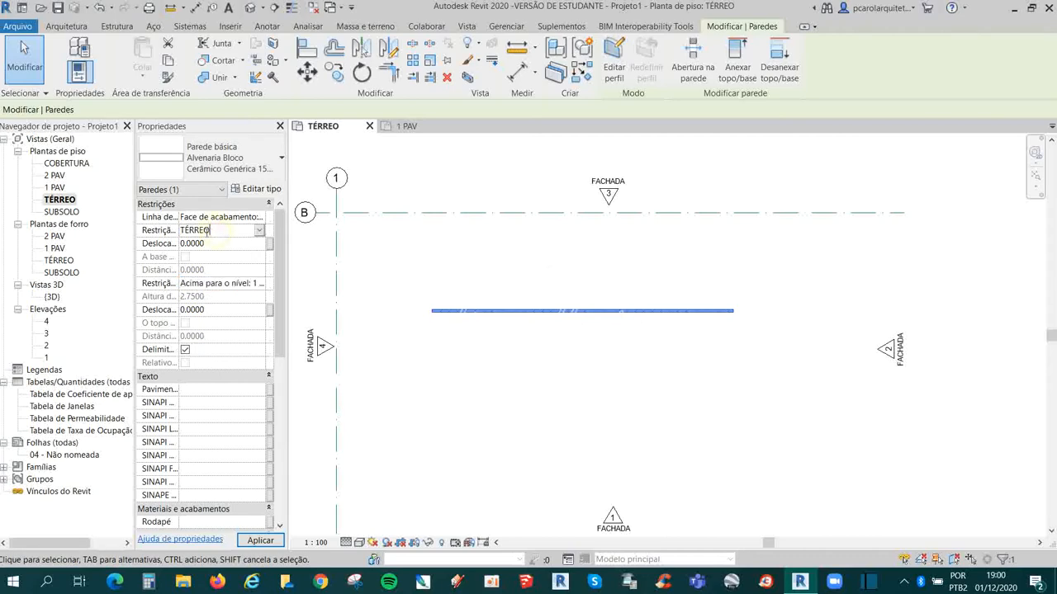
Step: Examine the level options for the wall's top constraint, keeping Acima para o nível: 1 PAV
{"action": "left_click", "coordinate": [227, 284]}
{"action": "left_click", "coordinate": [259, 284]}
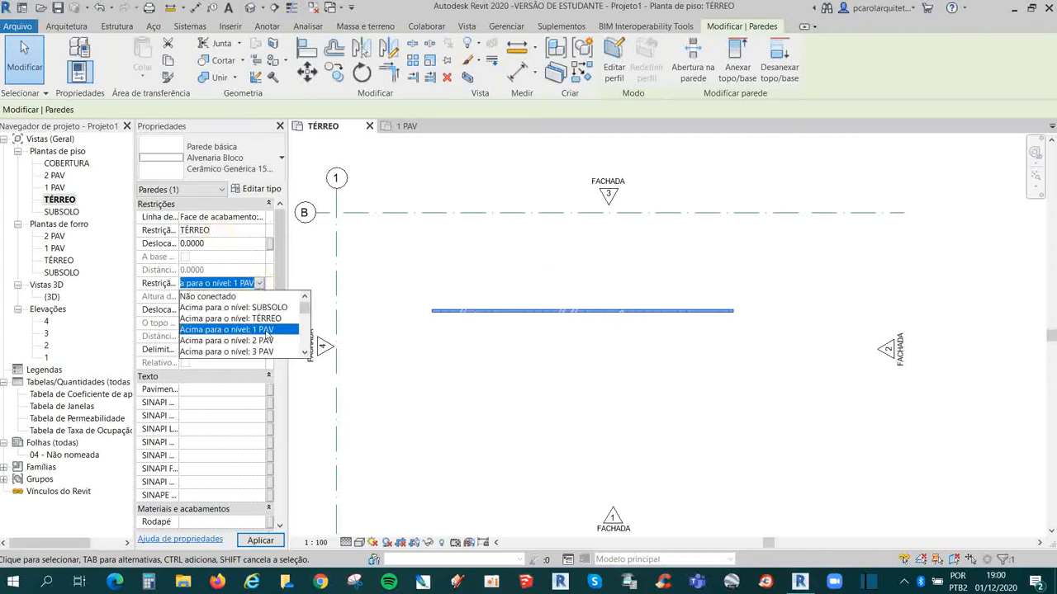
{"action": "left_click", "coordinate": [179, 271]}
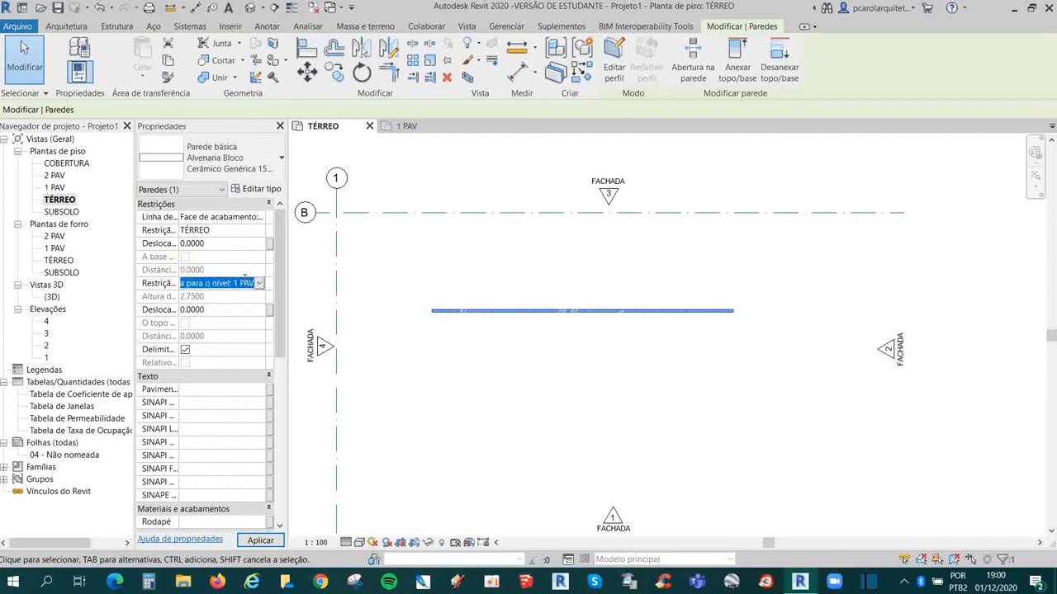
{"action": "left_click", "coordinate": [259, 283]}
{"action": "left_click", "coordinate": [259, 283]}
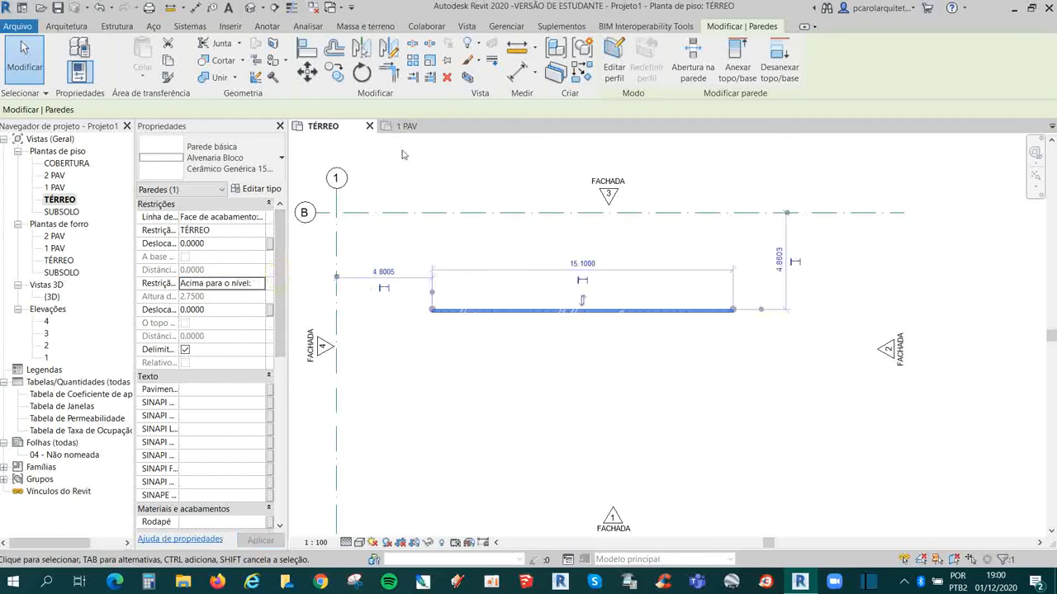
Step: Open elevation 4 and examine how the selected wall spans the TÉRREO and 1 PAV levels
{"action": "double_click", "coordinate": [47, 321]}
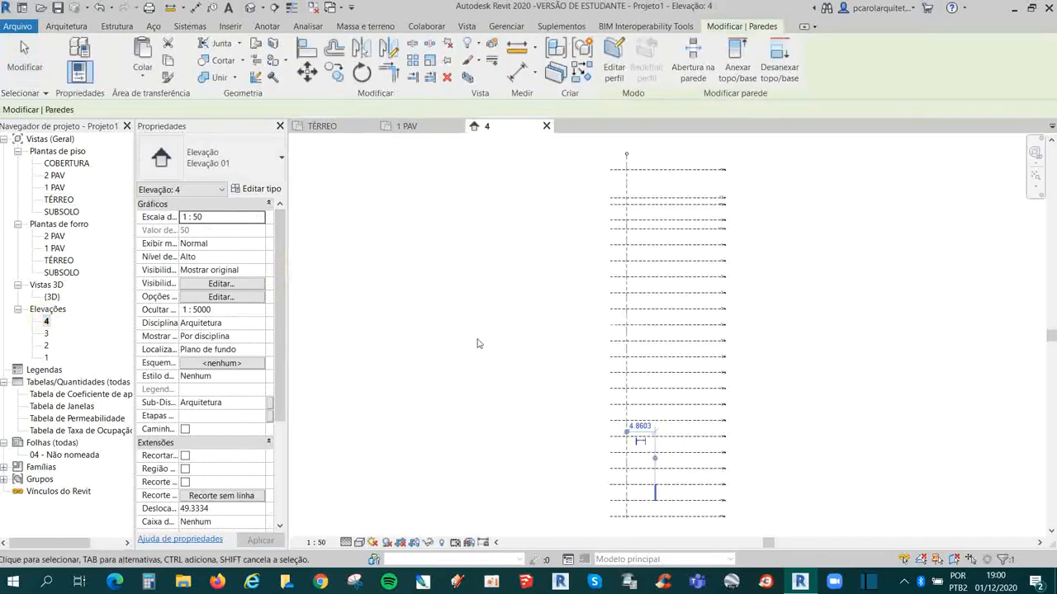
{"action": "scroll", "coordinate": [673, 510], "scroll_direction": "up", "scroll_amount": 6}
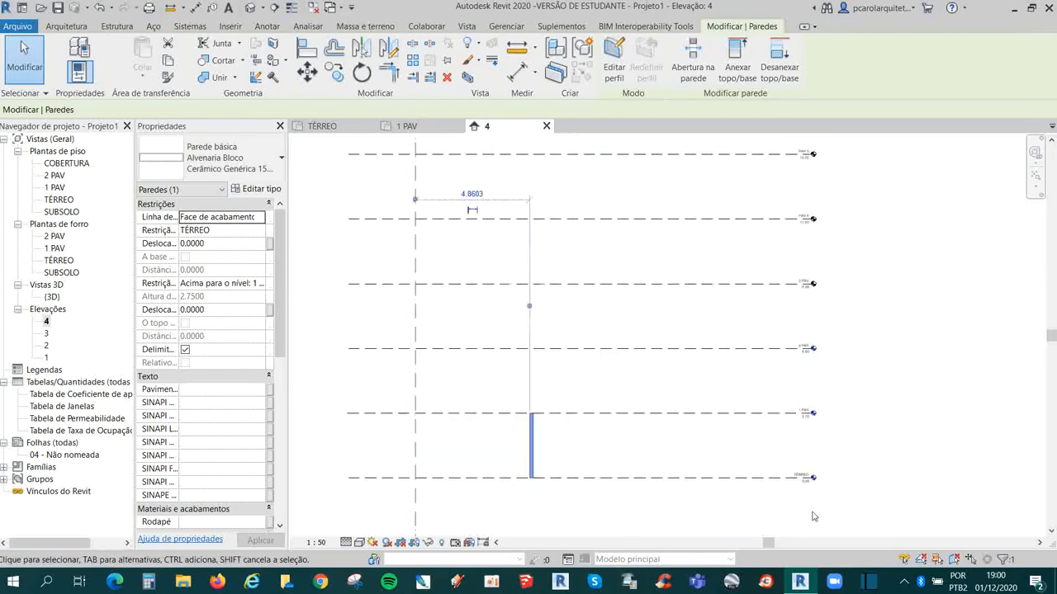
{"action": "scroll", "coordinate": [813, 516], "scroll_direction": "up", "scroll_amount": 1}
{"action": "scroll", "coordinate": [704, 489], "scroll_direction": "up", "scroll_amount": 1}
{"action": "scroll", "coordinate": [663, 173], "scroll_direction": "down", "scroll_amount": 1}
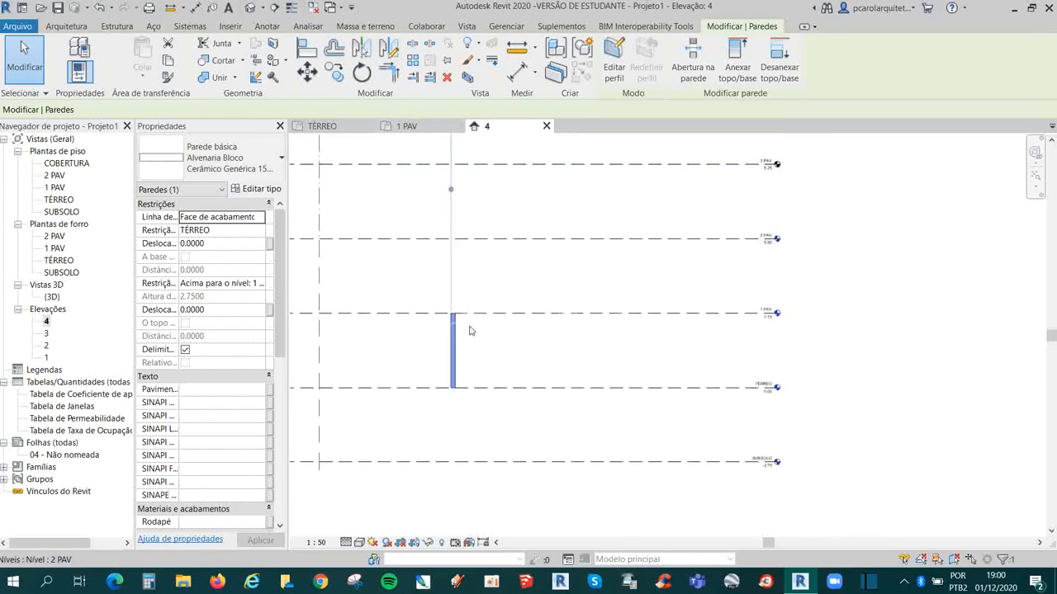
{"action": "scroll", "coordinate": [969, 388], "scroll_direction": "up", "scroll_amount": 3}
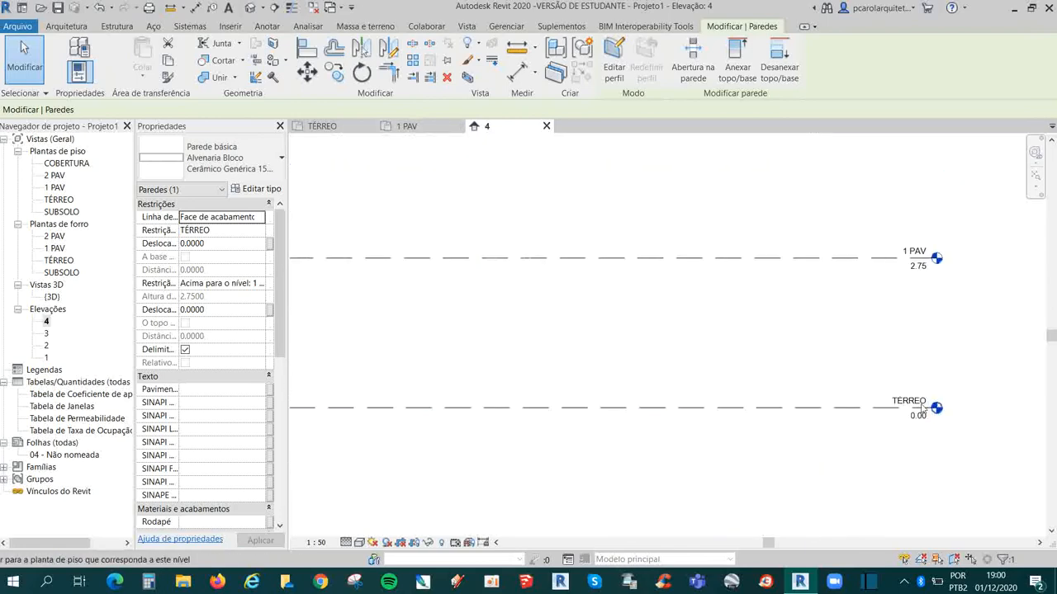
{"action": "scroll", "coordinate": [919, 258], "scroll_direction": "down", "scroll_amount": 1}
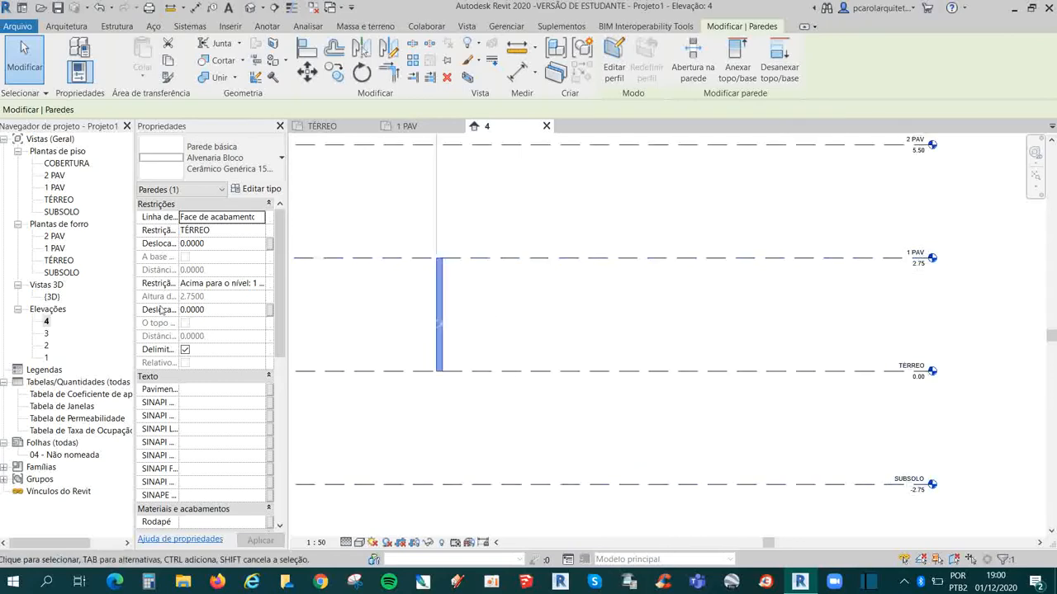
Step: Open elevation 3 and inspect the selected wall's front face and its shape handles
{"action": "double_click", "coordinate": [47, 334]}
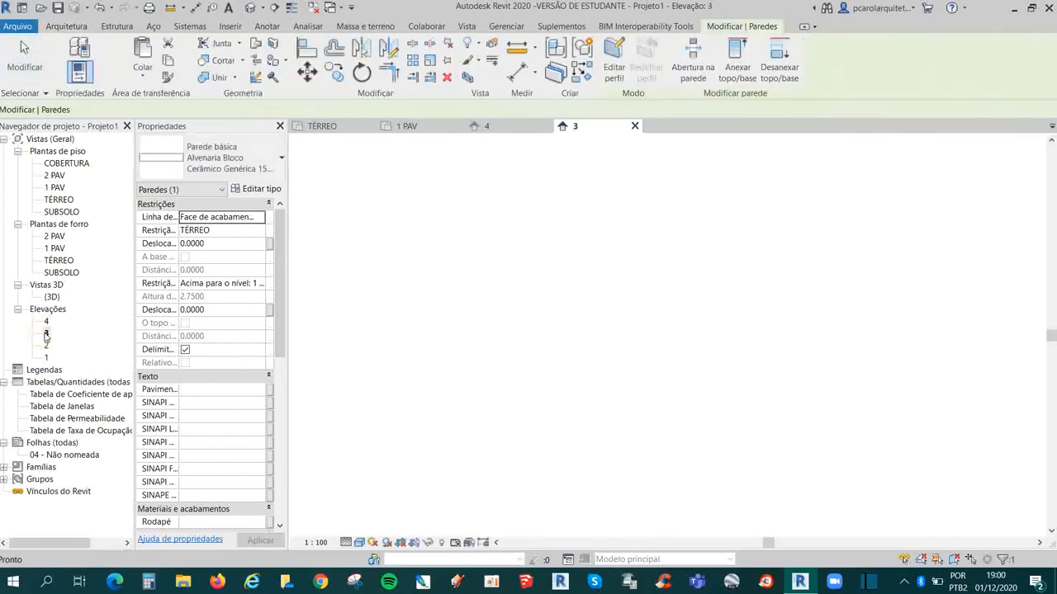
{"action": "scroll", "coordinate": [681, 520], "scroll_direction": "up", "scroll_amount": 5}
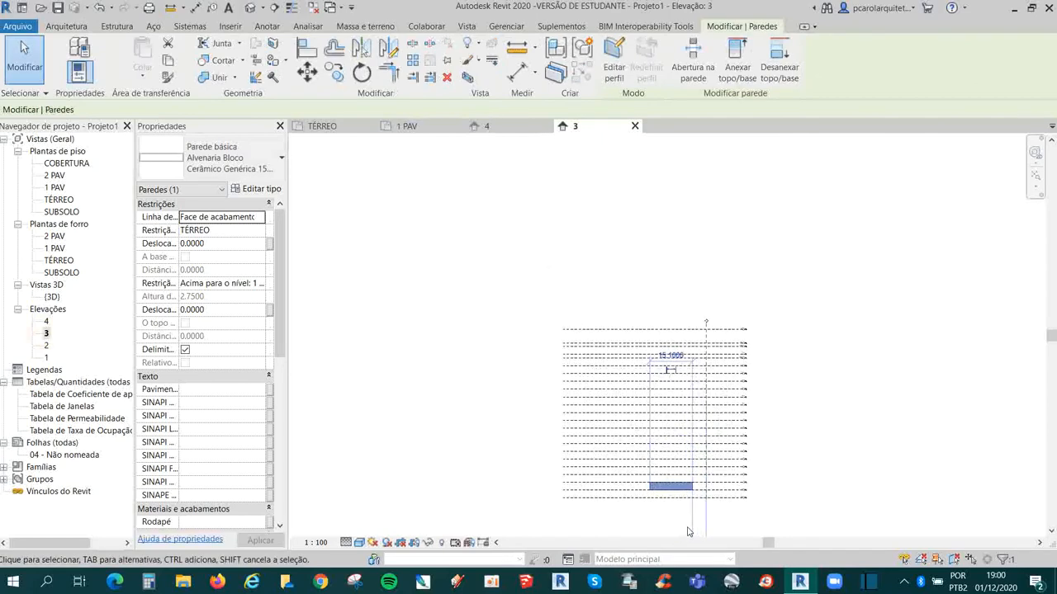
{"action": "scroll", "coordinate": [602, 456], "scroll_direction": "up", "scroll_amount": 4}
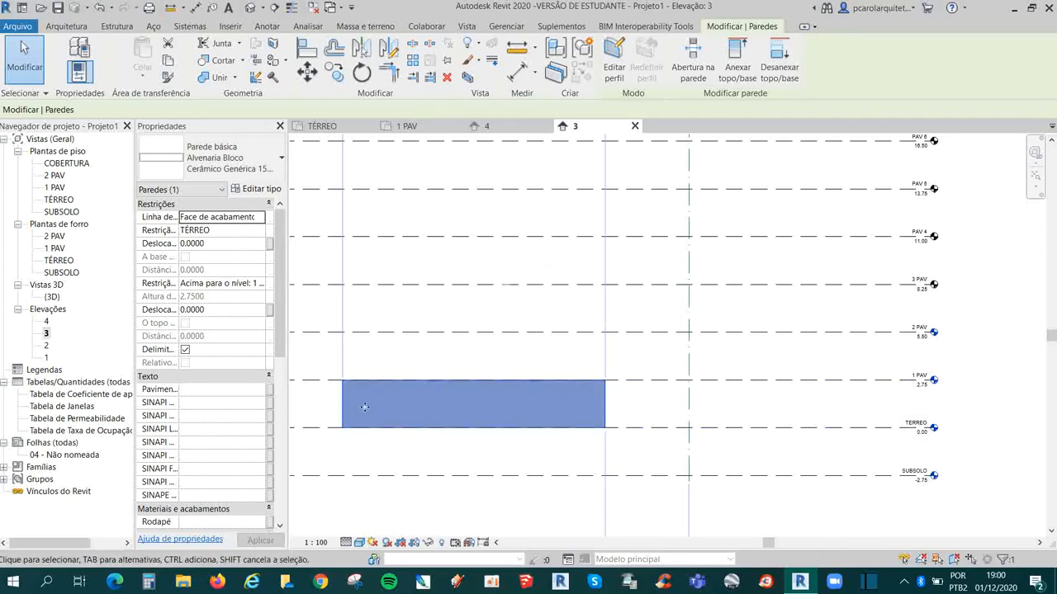
{"action": "middle_click_drag", "start_coordinate": [364, 407], "coordinate": [458, 398]}
{"action": "scroll", "coordinate": [452, 392], "scroll_direction": "up", "scroll_amount": 2}
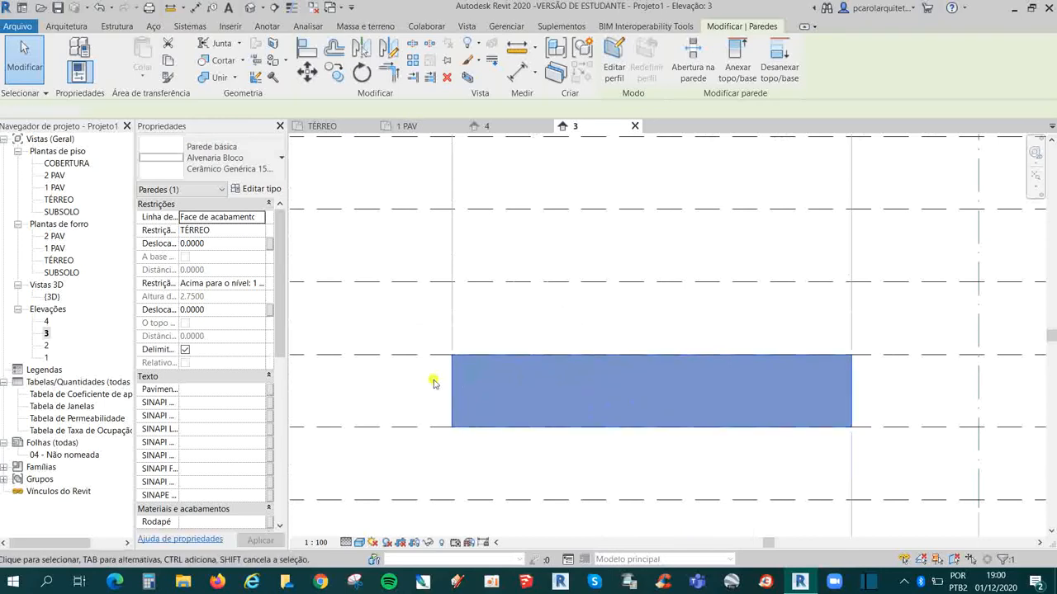
{"action": "left_click", "coordinate": [435, 380]}
{"action": "left_click", "coordinate": [451, 376]}
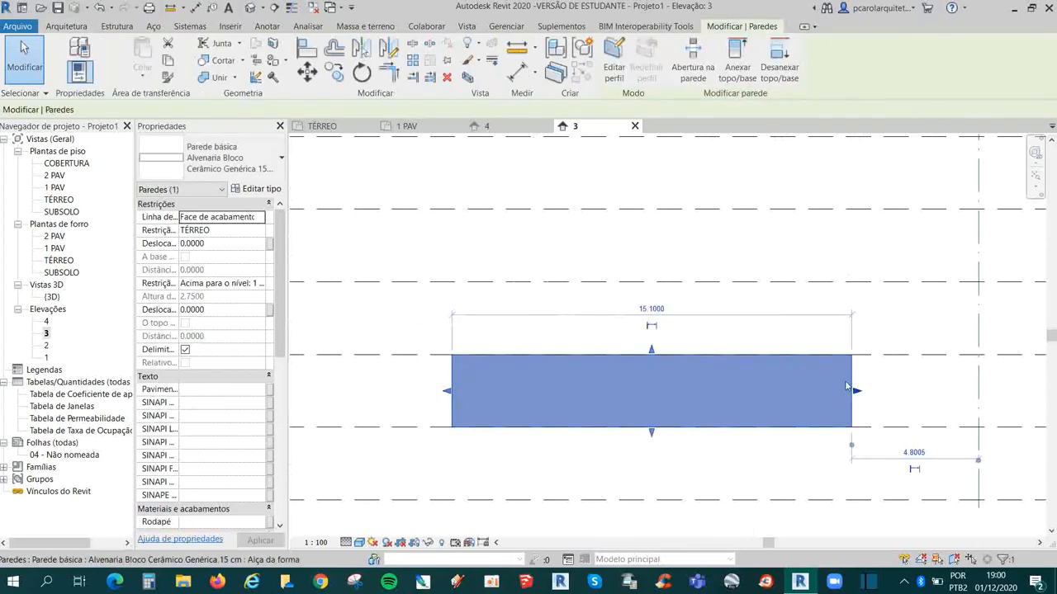
Step: Lower the wall's top edge freehand in elevation 3 to a top offset of about -0.71 m and compare it with the levels
{"action": "left_click_drag", "start_coordinate": [651, 349], "coordinate": [652, 373]}
{"action": "scroll", "coordinate": [396, 342], "scroll_direction": "down", "scroll_amount": 1}
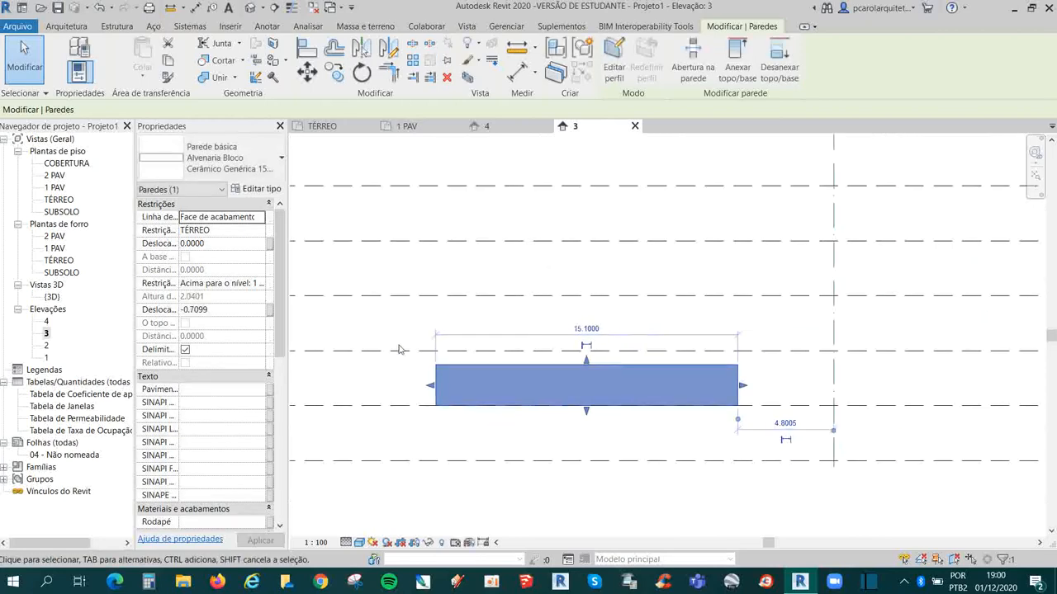
{"action": "scroll", "coordinate": [678, 397], "scroll_direction": "down", "scroll_amount": 1}
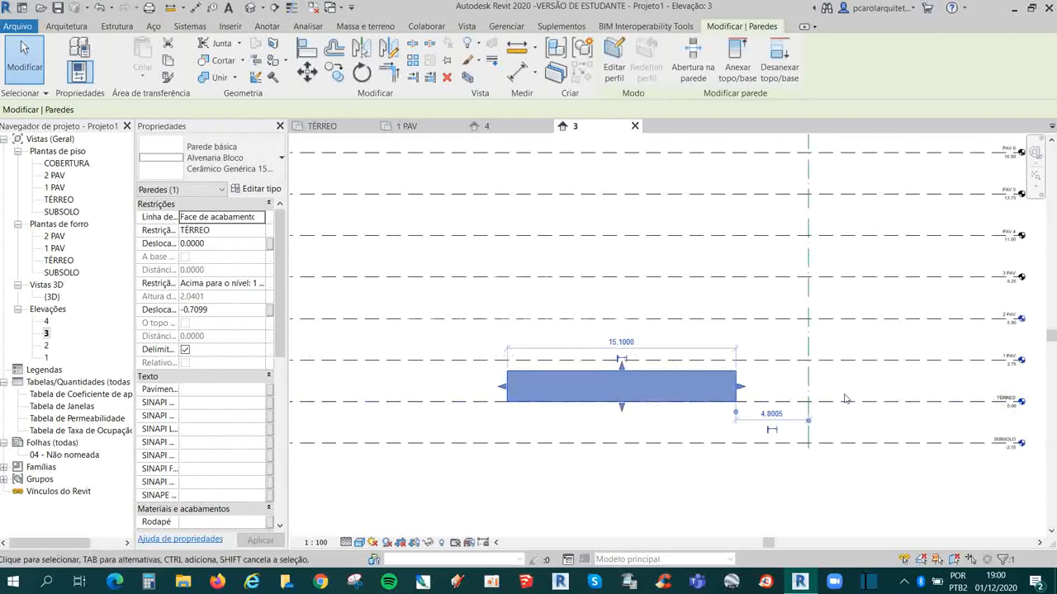
{"action": "scroll", "coordinate": [784, 403], "scroll_direction": "up", "scroll_amount": 1}
{"action": "scroll", "coordinate": [542, 406], "scroll_direction": "up", "scroll_amount": 1}
{"action": "scroll", "coordinate": [547, 405], "scroll_direction": "up", "scroll_amount": 1}
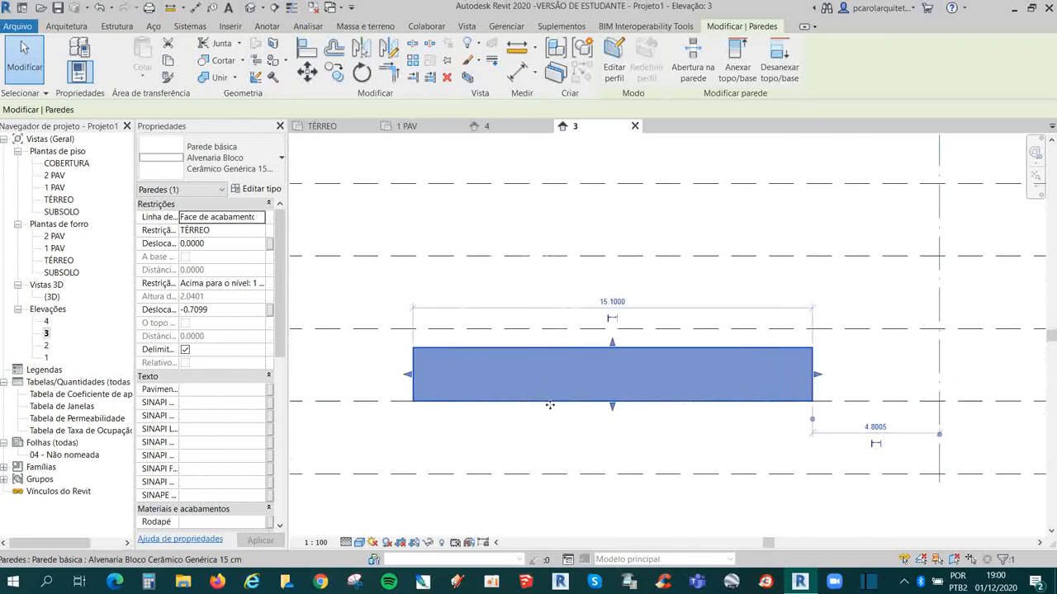
{"action": "scroll", "coordinate": [487, 360], "scroll_direction": "down", "scroll_amount": 1}
{"action": "scroll", "coordinate": [493, 363], "scroll_direction": "down", "scroll_amount": 1}
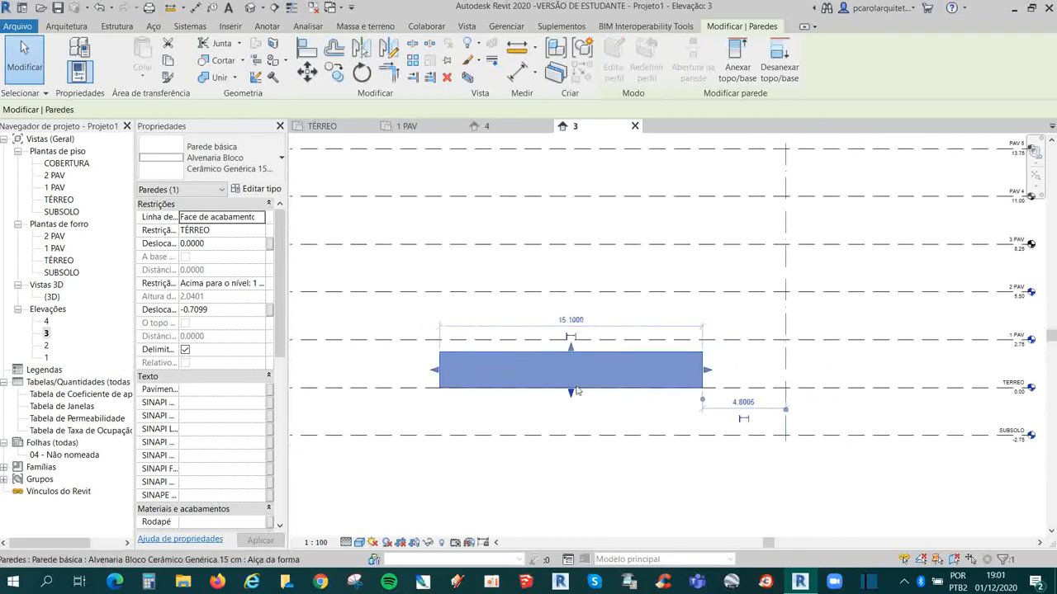
{"action": "scroll", "coordinate": [511, 376], "scroll_direction": "down", "scroll_amount": 2}
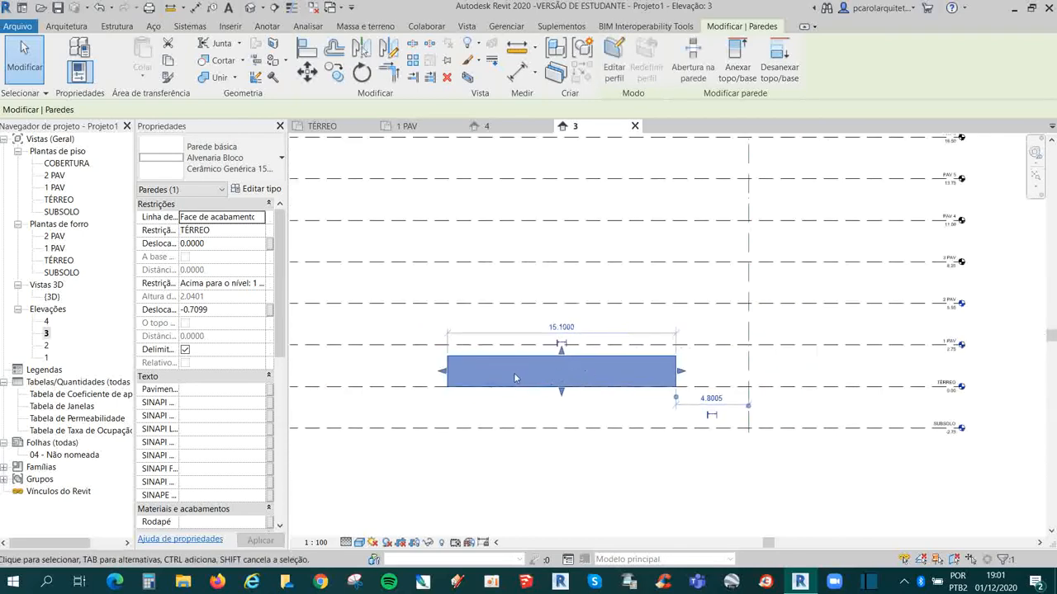
Step: Review the wall's base constraint and set its top constraint to Não conectado
{"action": "left_click", "coordinate": [279, 281]}
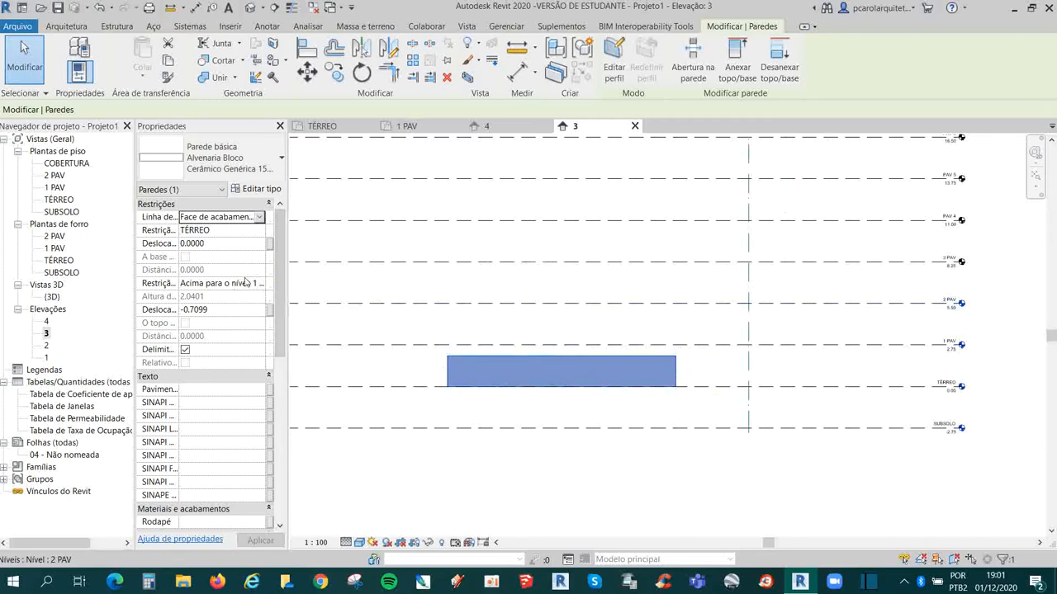
{"action": "left_click", "coordinate": [235, 231]}
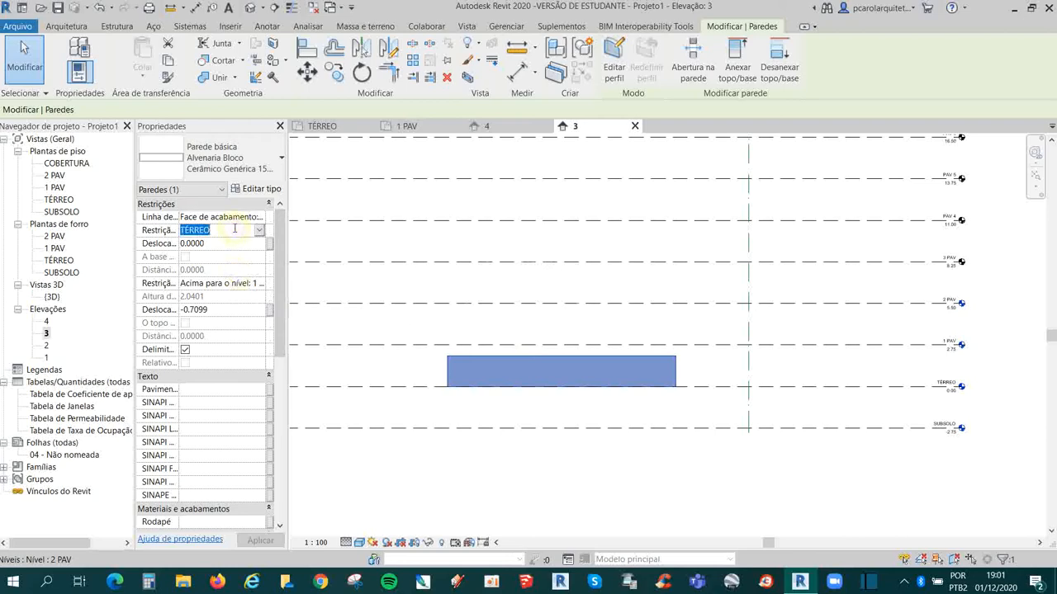
{"action": "left_click", "coordinate": [244, 282]}
{"action": "left_click", "coordinate": [259, 284]}
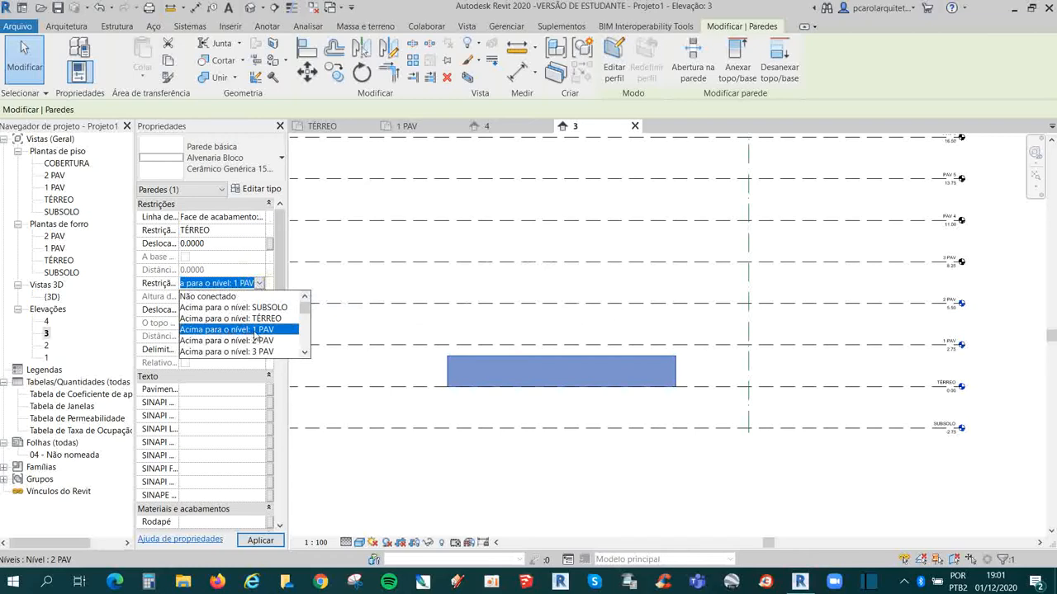
{"action": "left_click", "coordinate": [213, 297]}
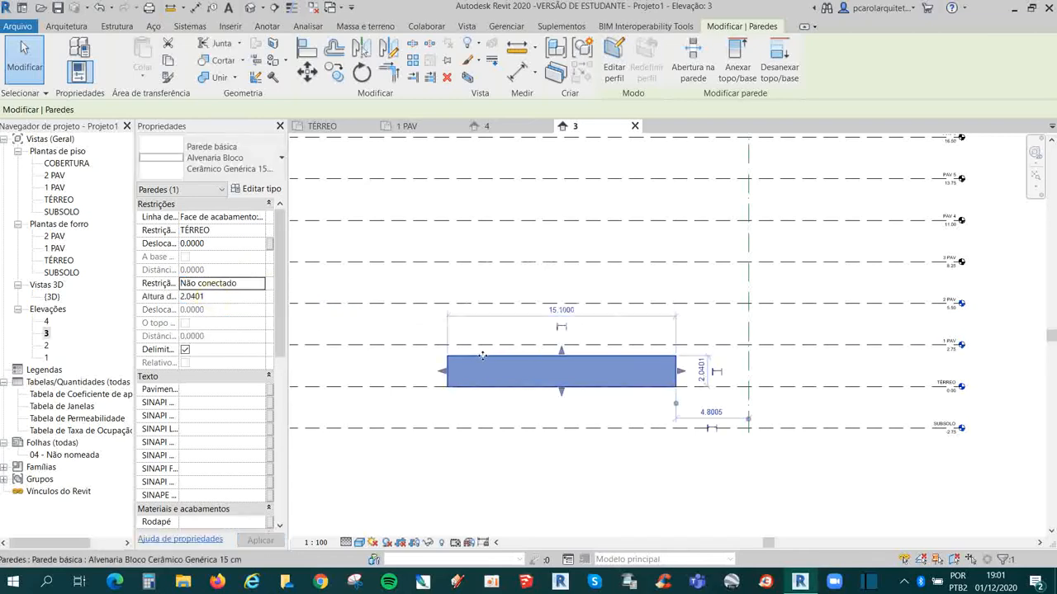
Step: Set the wall's unconnected height to 1.1 m in its properties and apply the change
{"action": "left_click", "coordinate": [190, 296]}
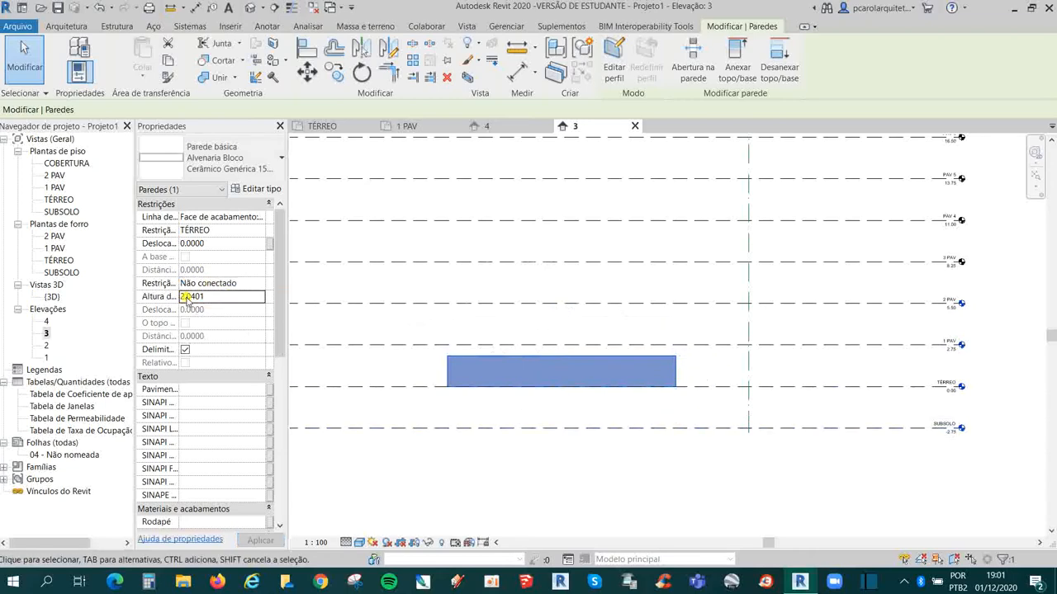
{"action": "left_click", "coordinate": [181, 296]}
{"action": "left_click_drag", "start_coordinate": [183, 296], "coordinate": [219, 293]}
{"action": "left_click", "coordinate": [219, 294]}
{"action": "type", "text": "."}
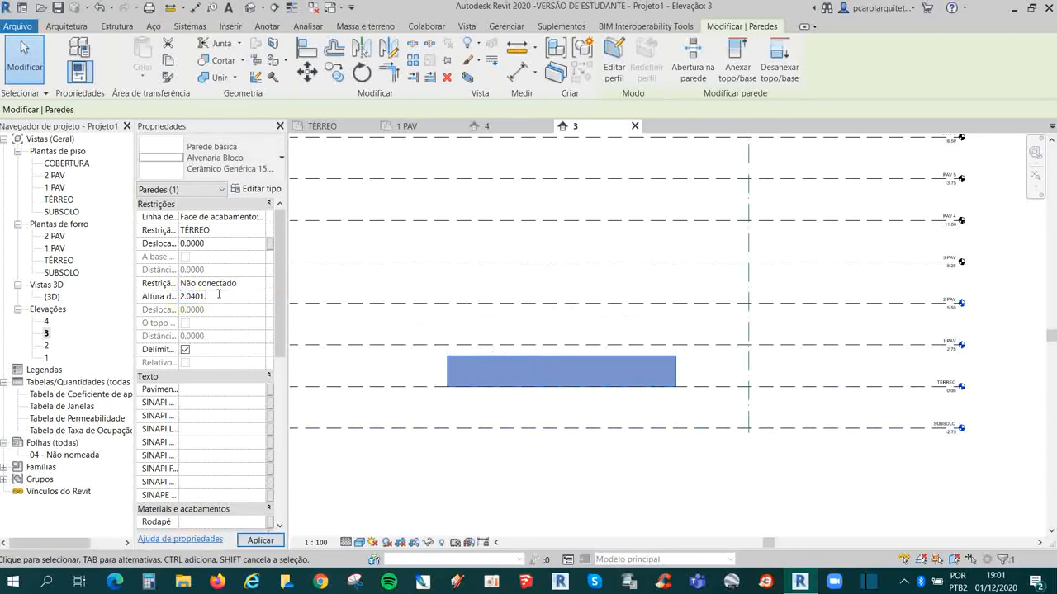
{"action": "key", "text": "BackSpace"}
{"action": "key", "text": "BackSpace"}
{"action": "key", "text": "BackSpace"}
{"action": "key", "text": "BackSpace"}
{"action": "key", "text": "BackSpace"}
{"action": "key", "text": "BackSpace"}
{"action": "left_click", "coordinate": [258, 541]}
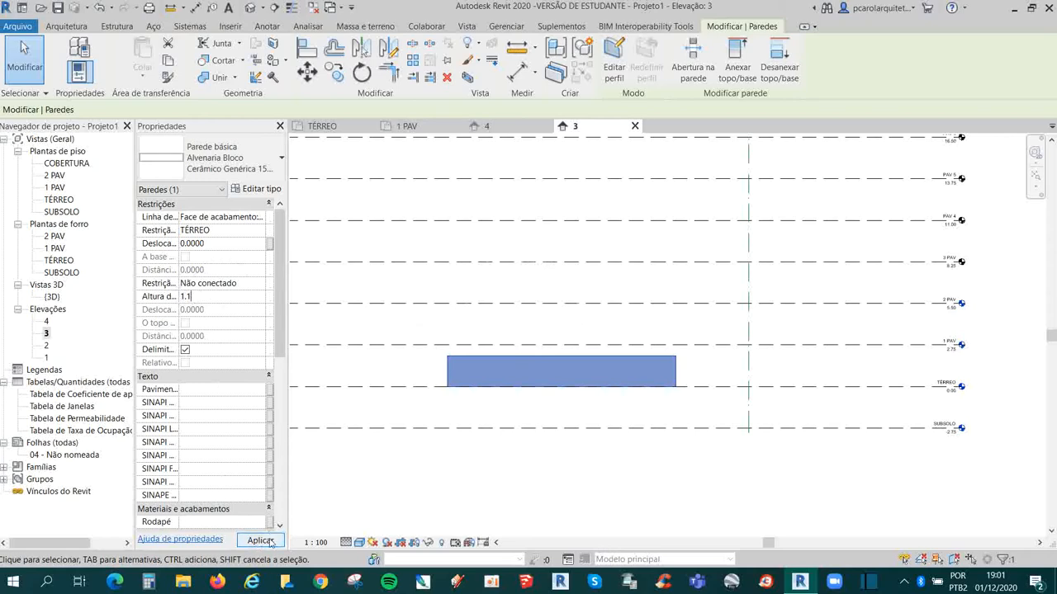
{"action": "left_click", "coordinate": [269, 540]}
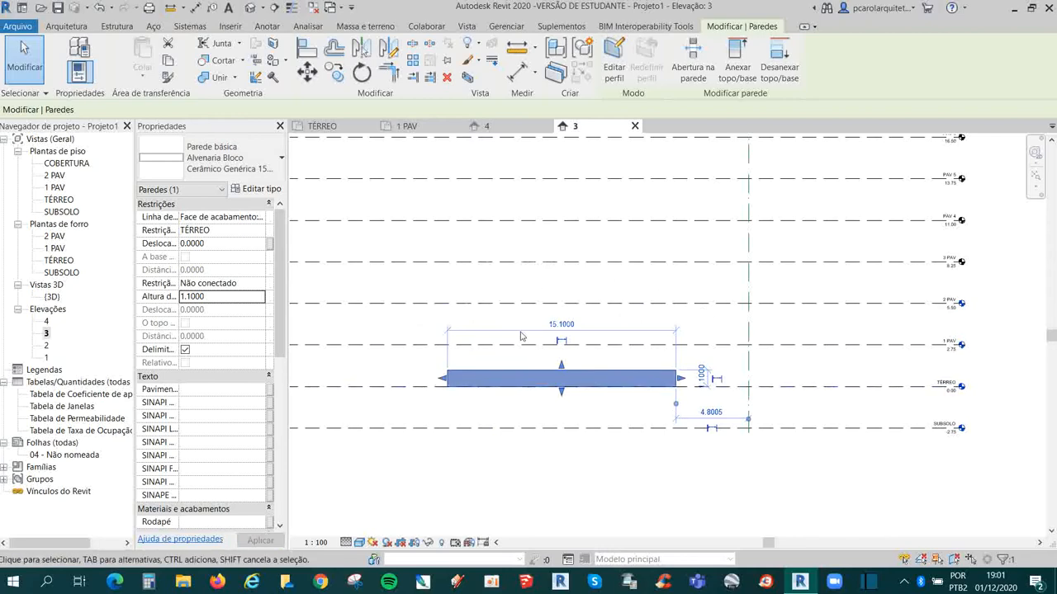
{"action": "scroll", "coordinate": [544, 433], "scroll_direction": "up", "scroll_amount": 2}
{"action": "scroll", "coordinate": [544, 433], "scroll_direction": "up", "scroll_amount": 1}
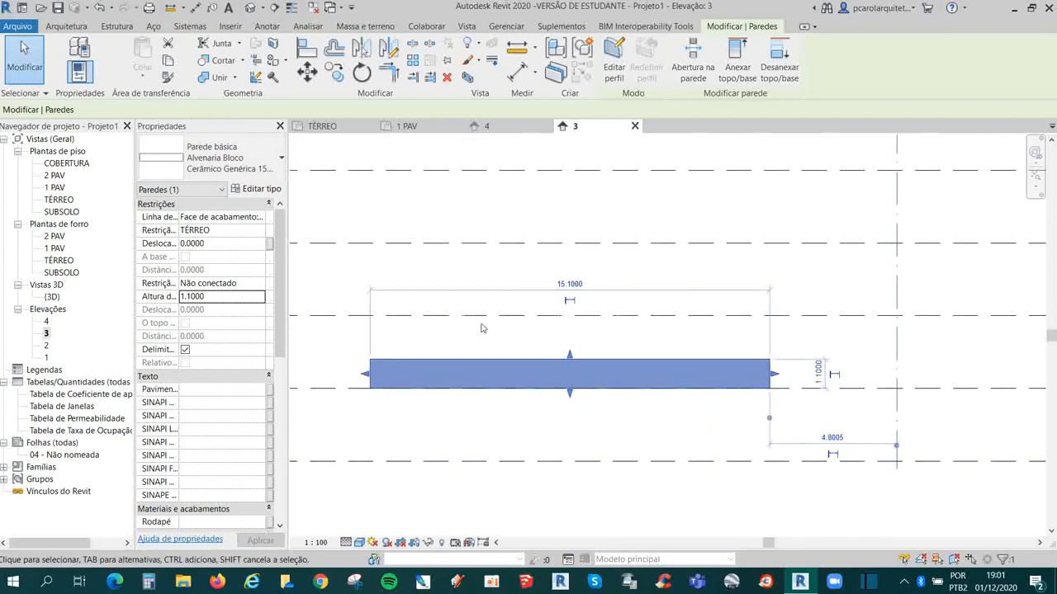
Step: Check the wall's height value and its top constraint setting against the elevation
{"action": "left_click", "coordinate": [229, 296]}
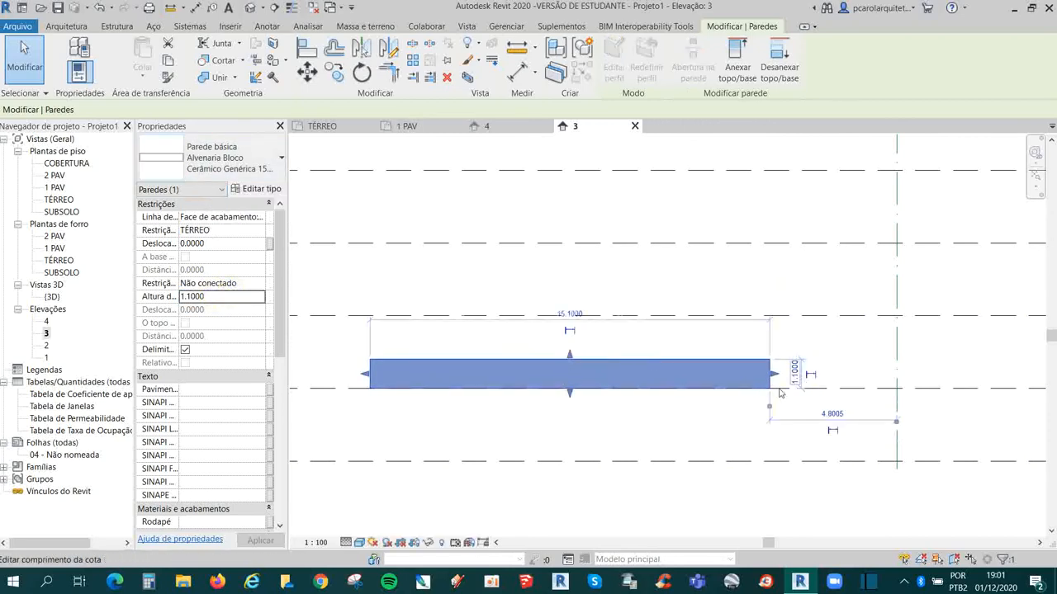
{"action": "scroll", "coordinate": [740, 396], "scroll_direction": "up", "scroll_amount": 4}
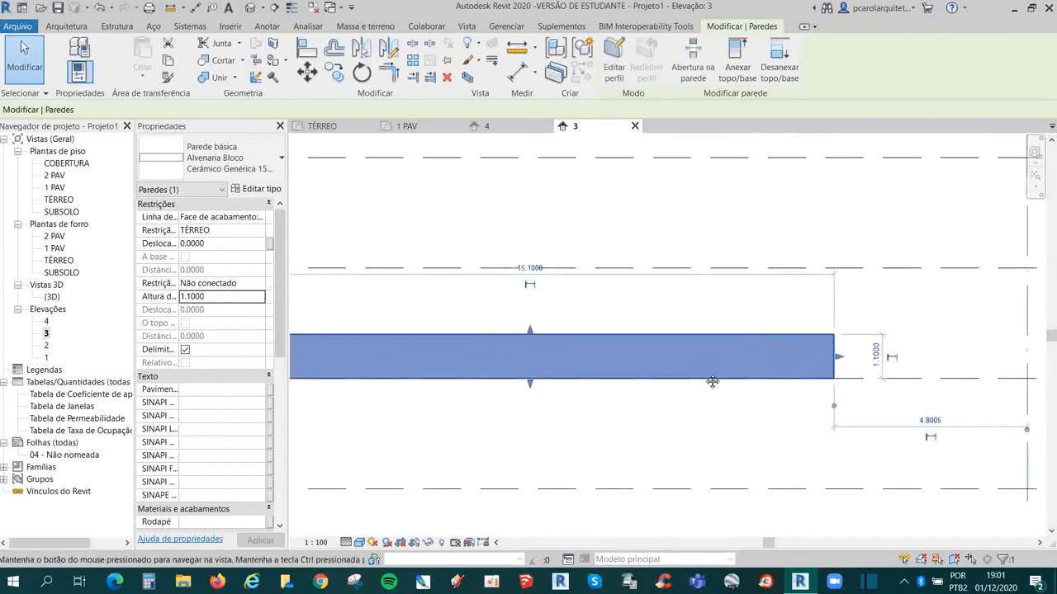
{"action": "left_click", "coordinate": [187, 283]}
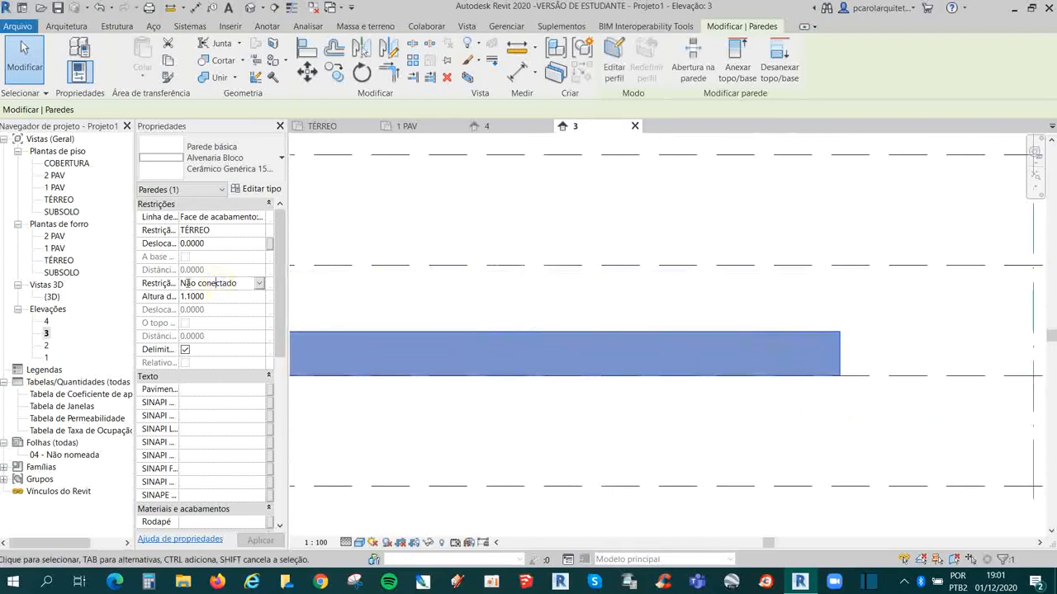
{"action": "left_click", "coordinate": [258, 283]}
{"action": "left_click", "coordinate": [259, 285]}
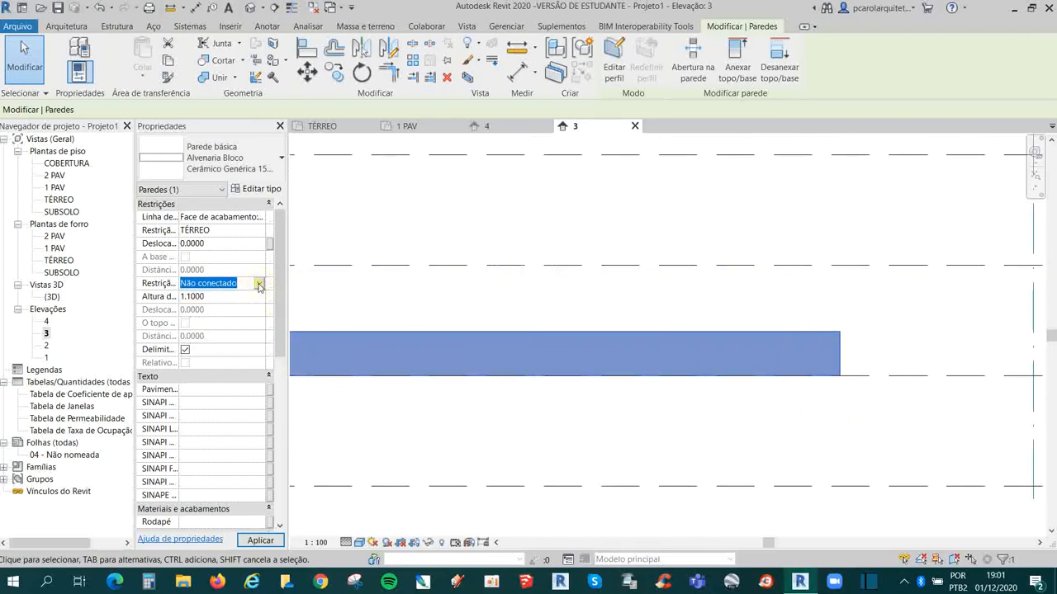
{"action": "left_click", "coordinate": [259, 286]}
{"action": "left_click", "coordinate": [259, 286]}
Step: Set the wall's height to 2.75 m through its temporary height dimension in elevation 3
{"action": "scroll", "coordinate": [723, 378], "scroll_direction": "down", "scroll_amount": 1}
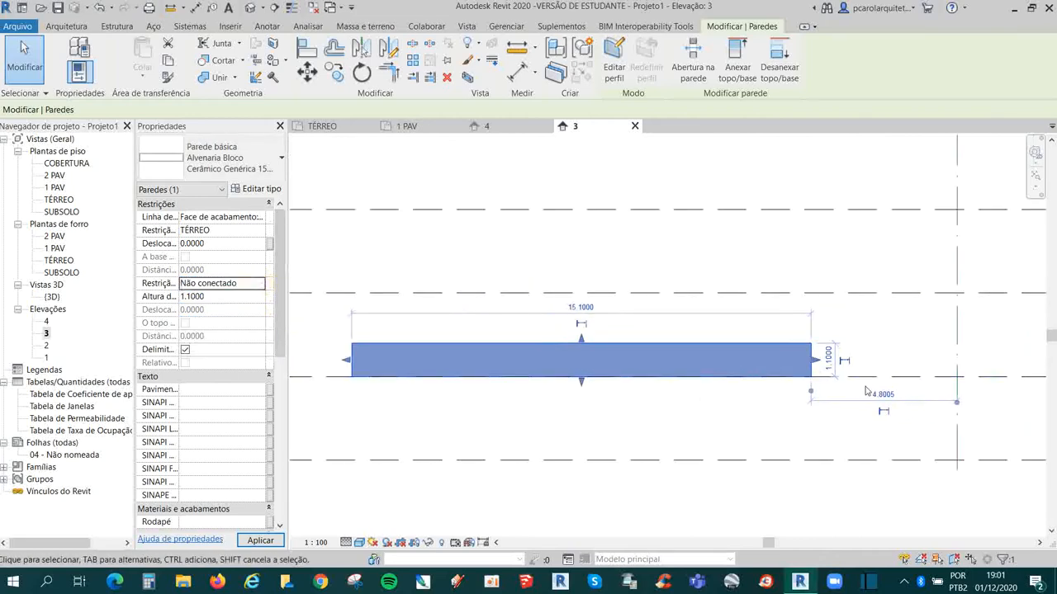
{"action": "scroll", "coordinate": [830, 363], "scroll_direction": "up", "scroll_amount": 1}
{"action": "left_click", "coordinate": [826, 356]}
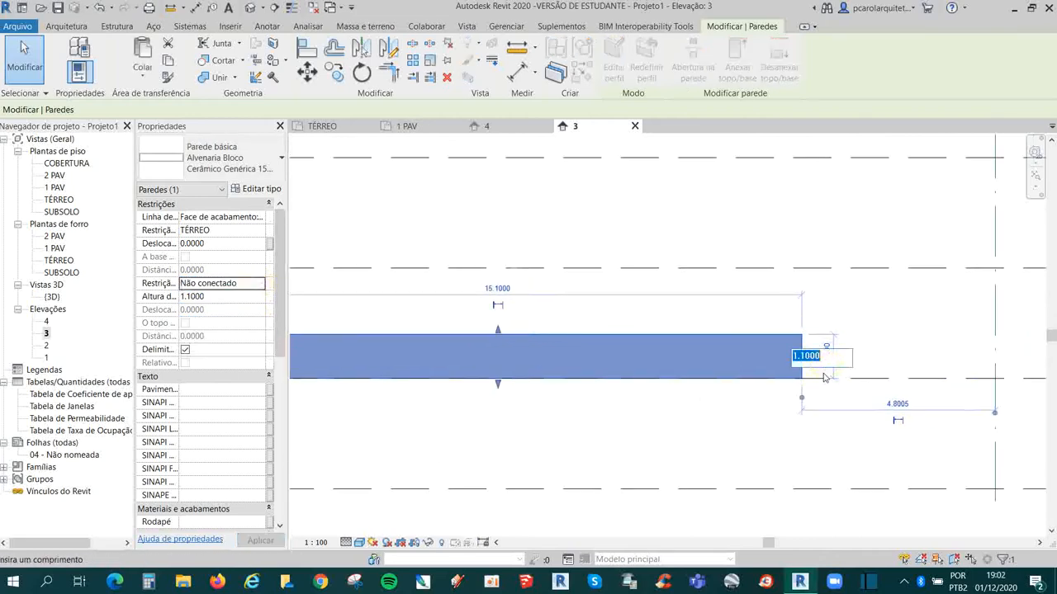
{"action": "left_click", "coordinate": [794, 356]}
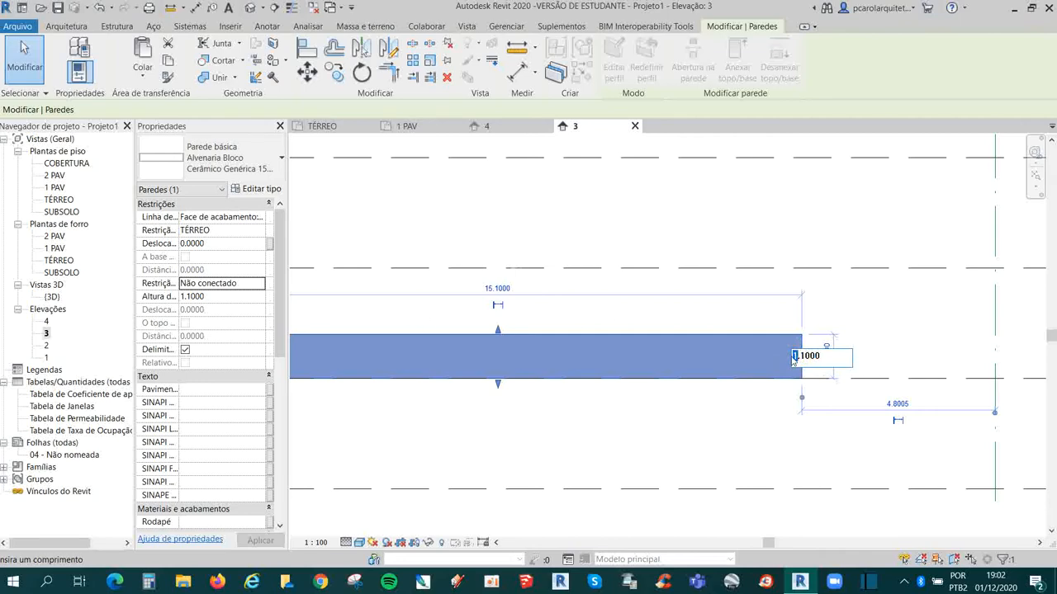
{"action": "type", "text": "2"}
{"action": "left_click_drag", "start_coordinate": [801, 356], "coordinate": [832, 356]}
{"action": "type", "text": "75"}
{"action": "key", "text": "Return"}
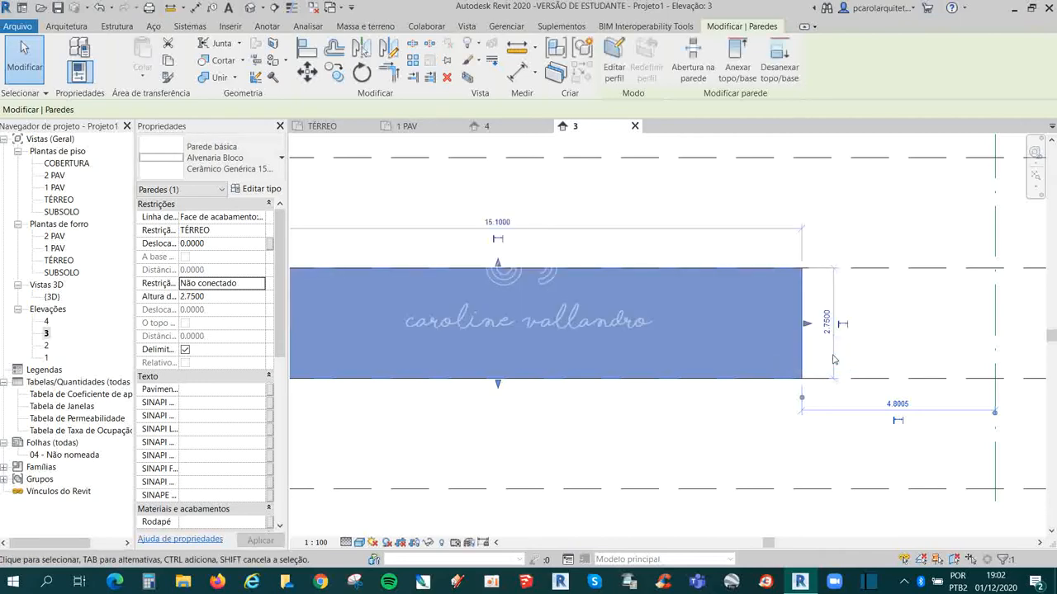
Step: Change the wall's type in elevation 3 to Alvenaria Bloco Cerâmico Genérica 9 cm
{"action": "scroll", "coordinate": [679, 378], "scroll_direction": "down", "scroll_amount": 2}
{"action": "key", "text": "Escape"}
{"action": "scroll", "coordinate": [667, 415], "scroll_direction": "down", "scroll_amount": 2}
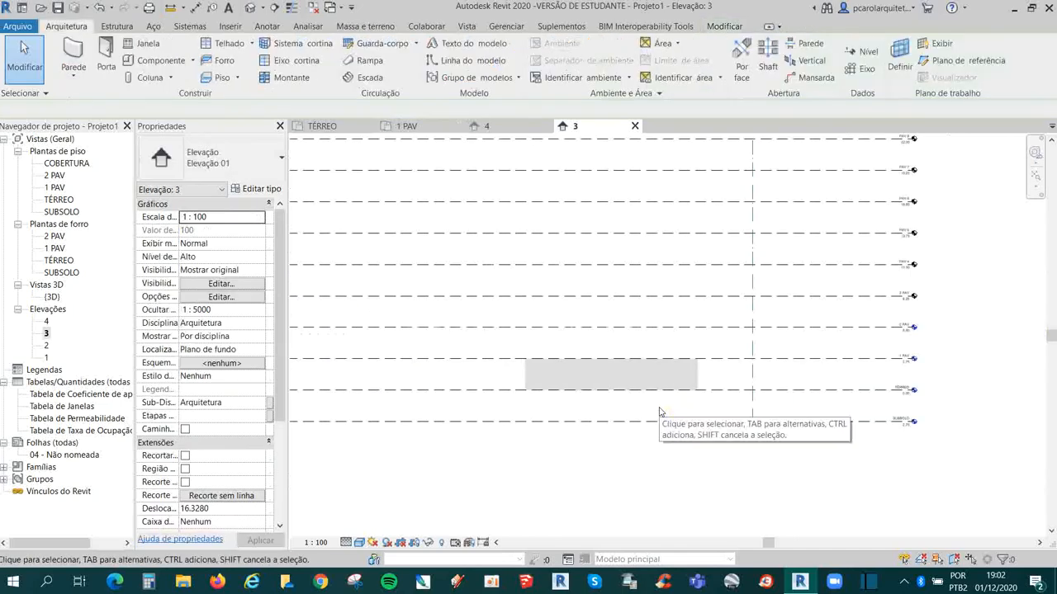
{"action": "left_click", "coordinate": [690, 373]}
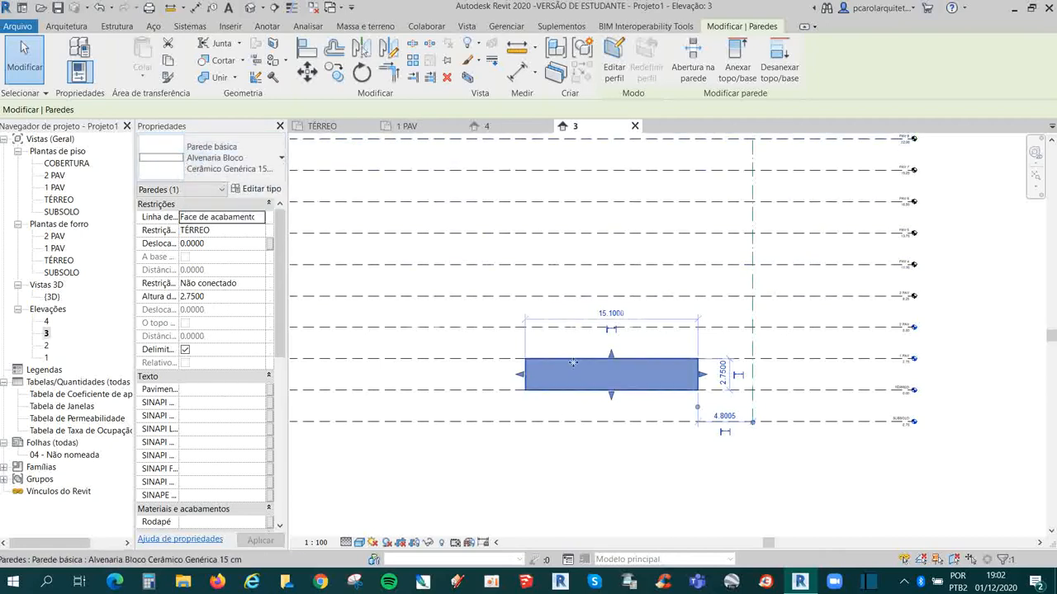
{"action": "left_click", "coordinate": [252, 173]}
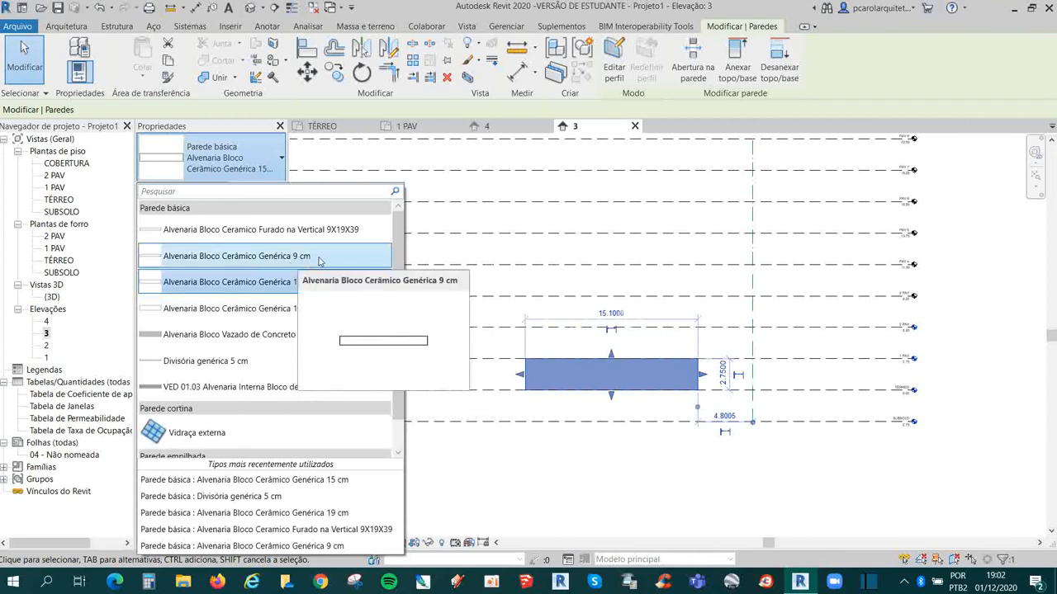
{"action": "left_click", "coordinate": [309, 258]}
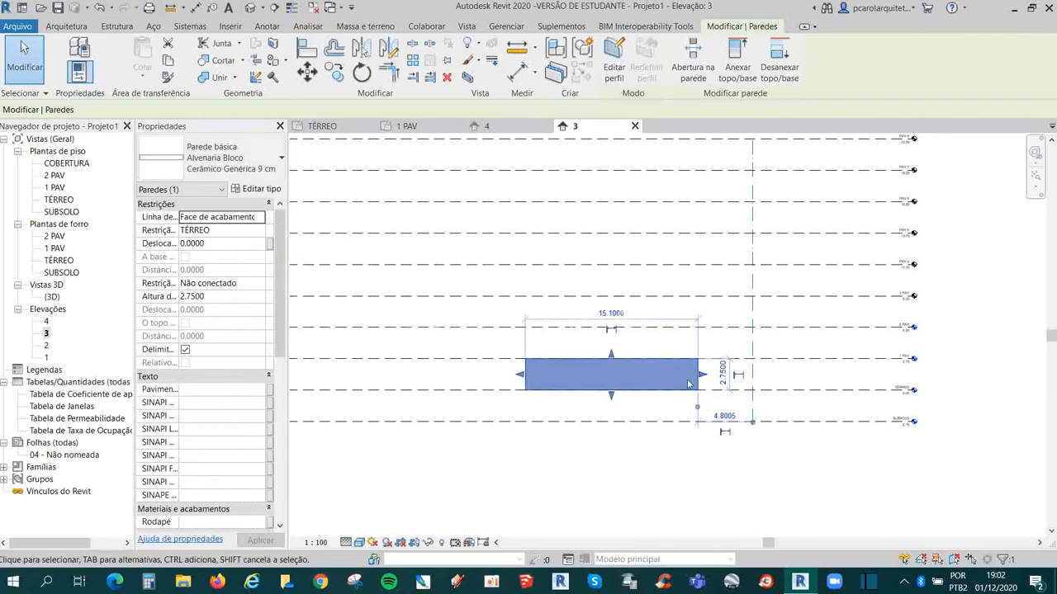
{"action": "left_click", "coordinate": [667, 455]}
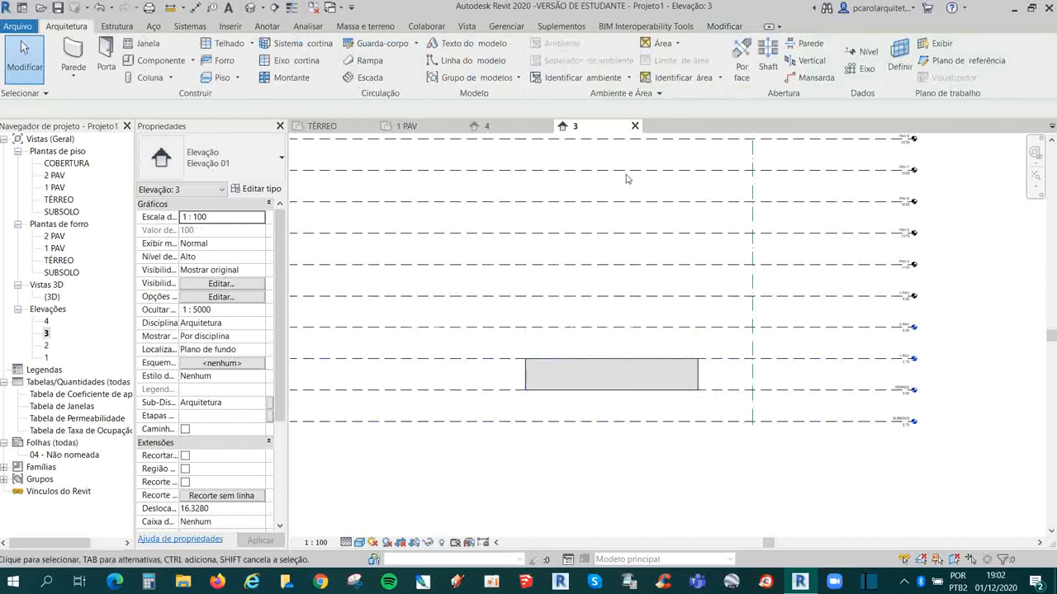
Step: Close elevation 3 and inspect the wall's type and properties in elevation 4
{"action": "left_click", "coordinate": [634, 126]}
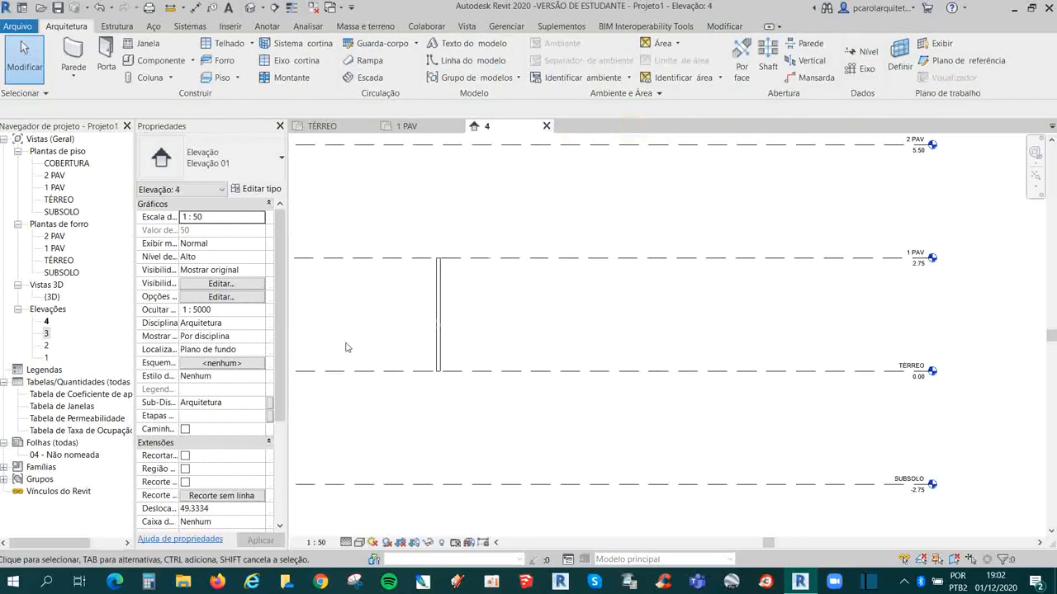
{"action": "left_click", "coordinate": [435, 290]}
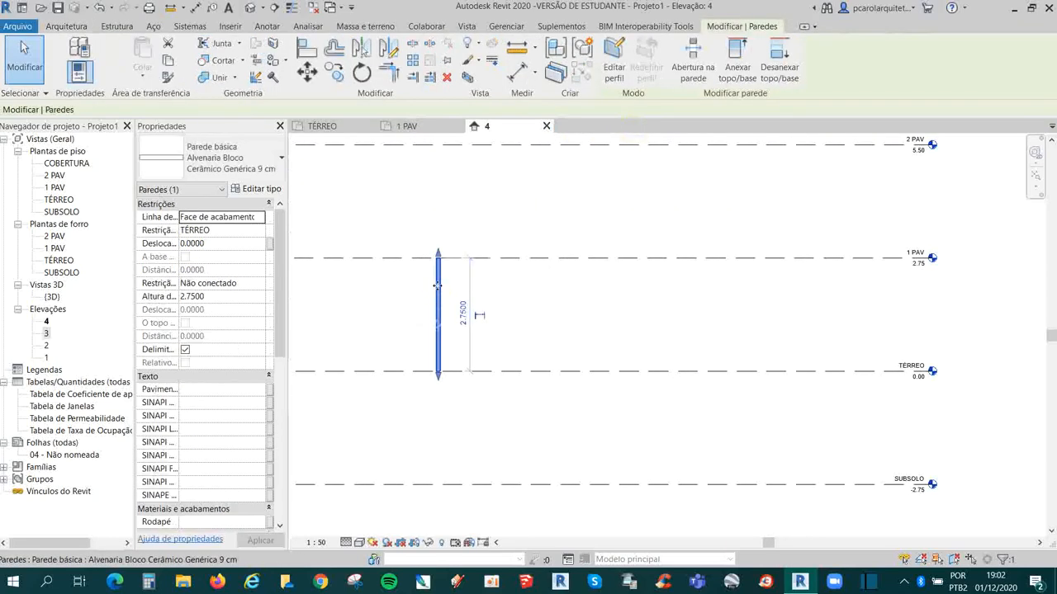
{"action": "left_click", "coordinate": [542, 299]}
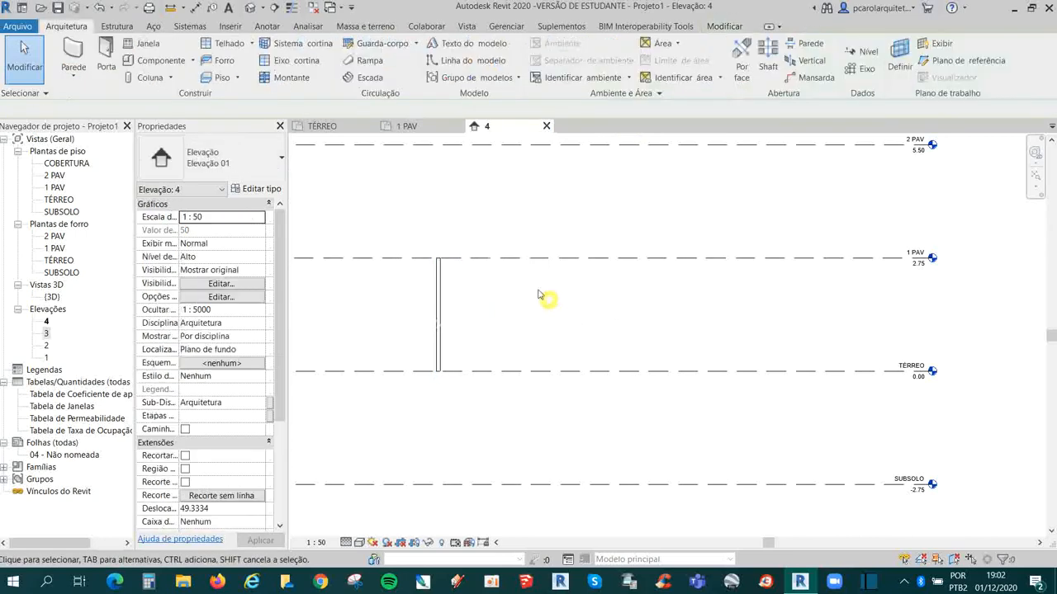
Step: Place an aligned dimension across the wall's thickness, beside its end near grid 1, in the TÉRREO floor plan
{"action": "left_click", "coordinate": [326, 125]}
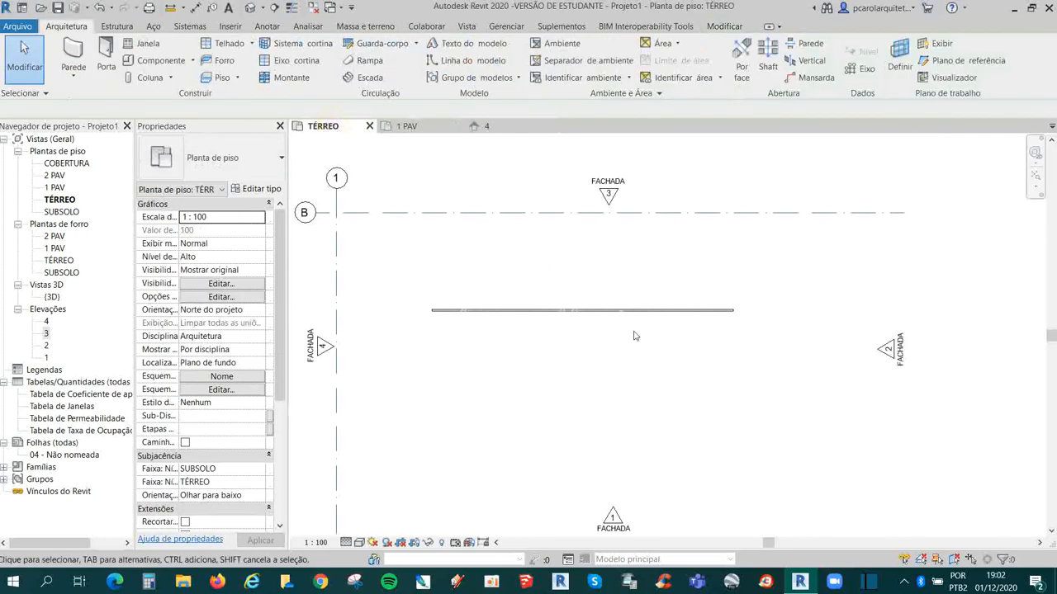
{"action": "left_click", "coordinate": [538, 312]}
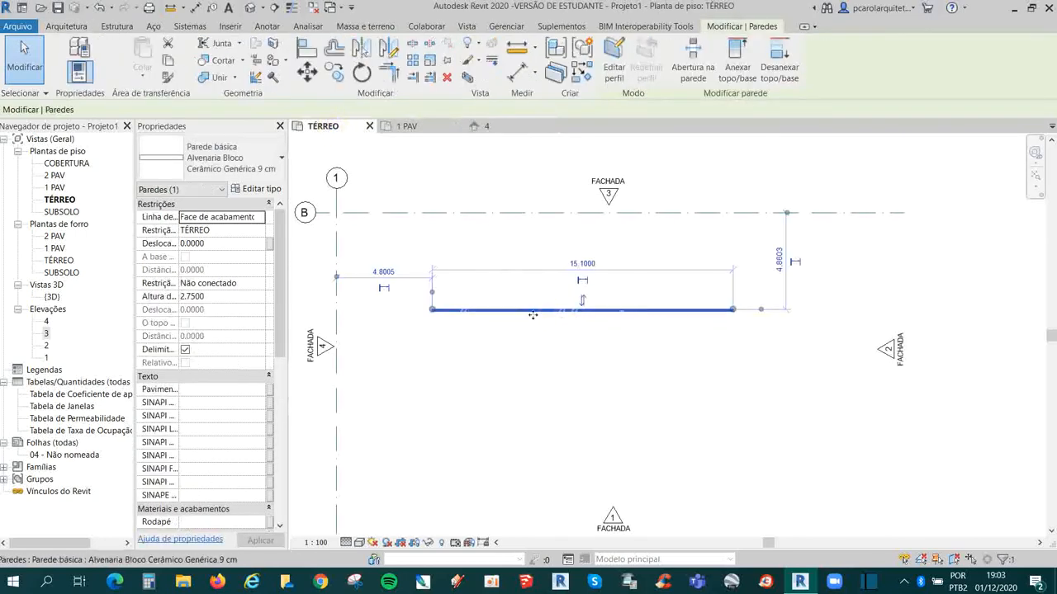
{"action": "scroll", "coordinate": [421, 322], "scroll_direction": "up", "scroll_amount": 5}
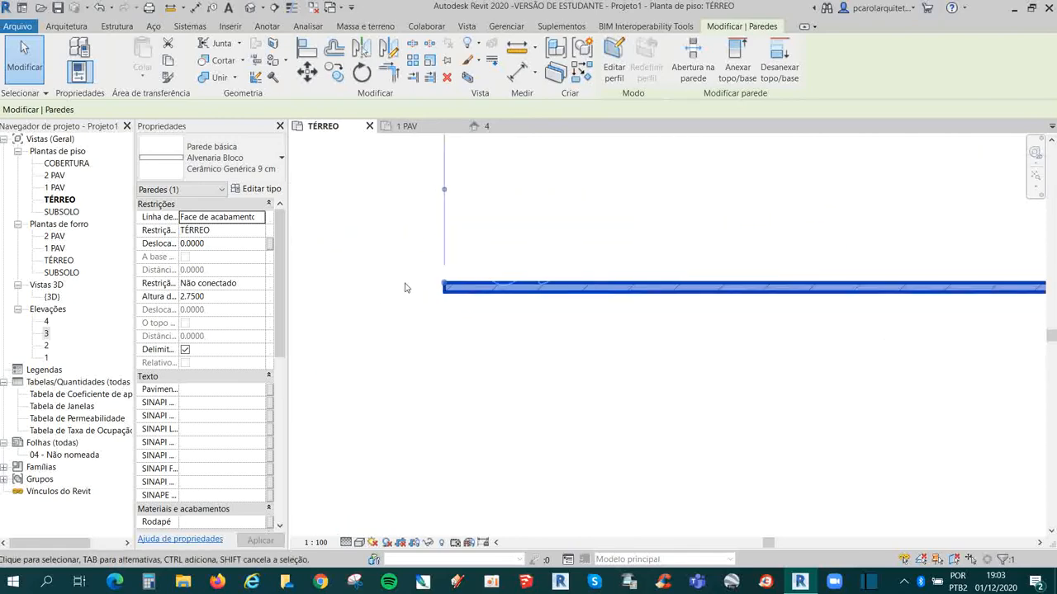
{"action": "left_click", "coordinate": [195, 7]}
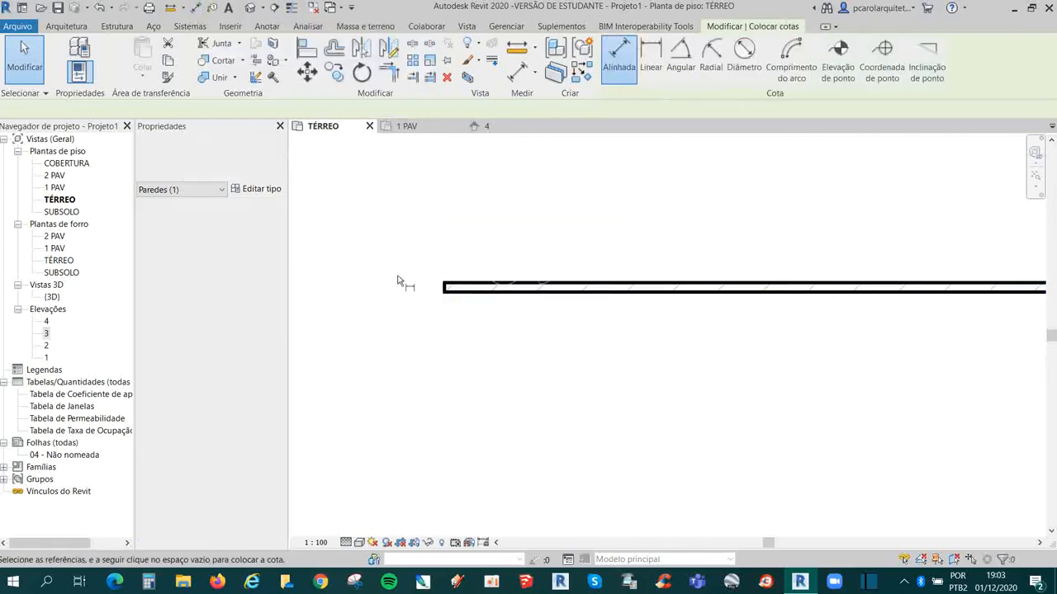
{"action": "left_click", "coordinate": [457, 286]}
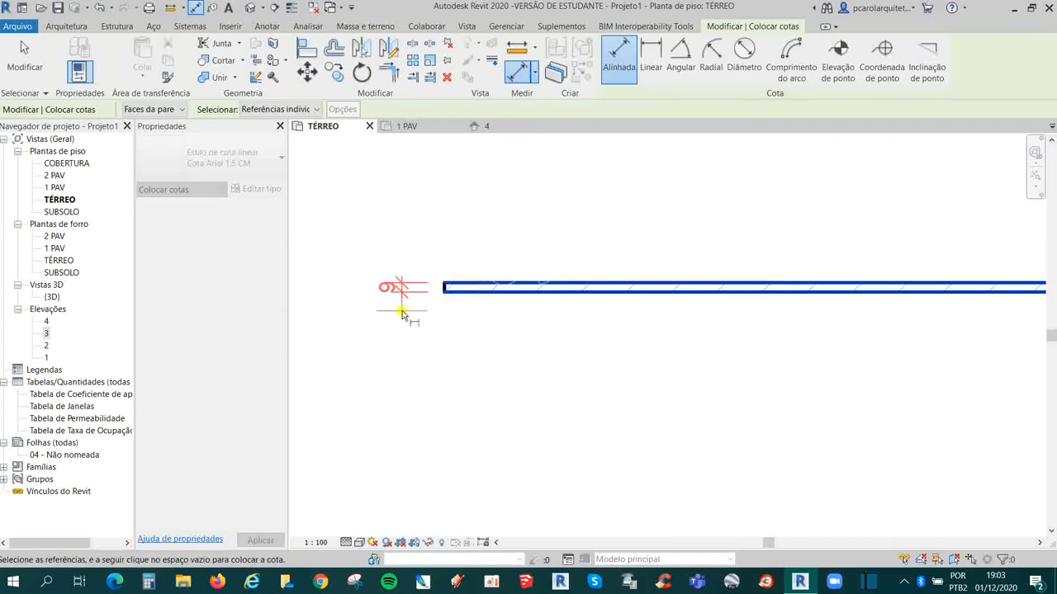
{"action": "left_click", "coordinate": [402, 313]}
{"action": "scroll", "coordinate": [421, 355], "scroll_direction": "down", "scroll_amount": 5}
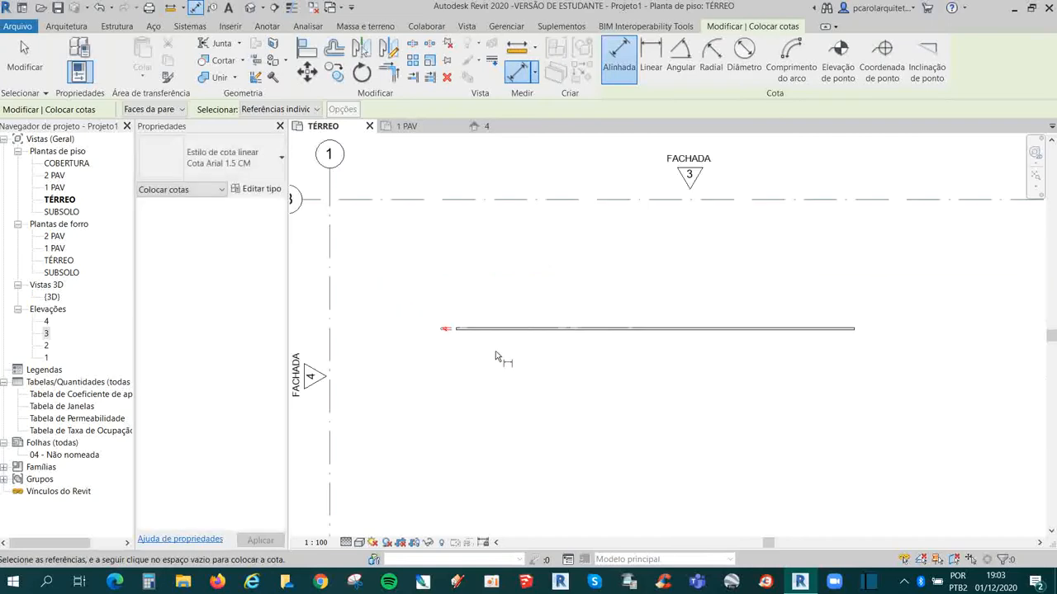
{"action": "key", "text": "Escape"}
Step: Change the dimensioned wall's type to Alvenaria Bloco Cerâmico Genérica 15 cm and check its thickness in the plan
{"action": "left_click", "coordinate": [474, 329]}
{"action": "scroll", "coordinate": [455, 370], "scroll_direction": "up", "scroll_amount": 4}
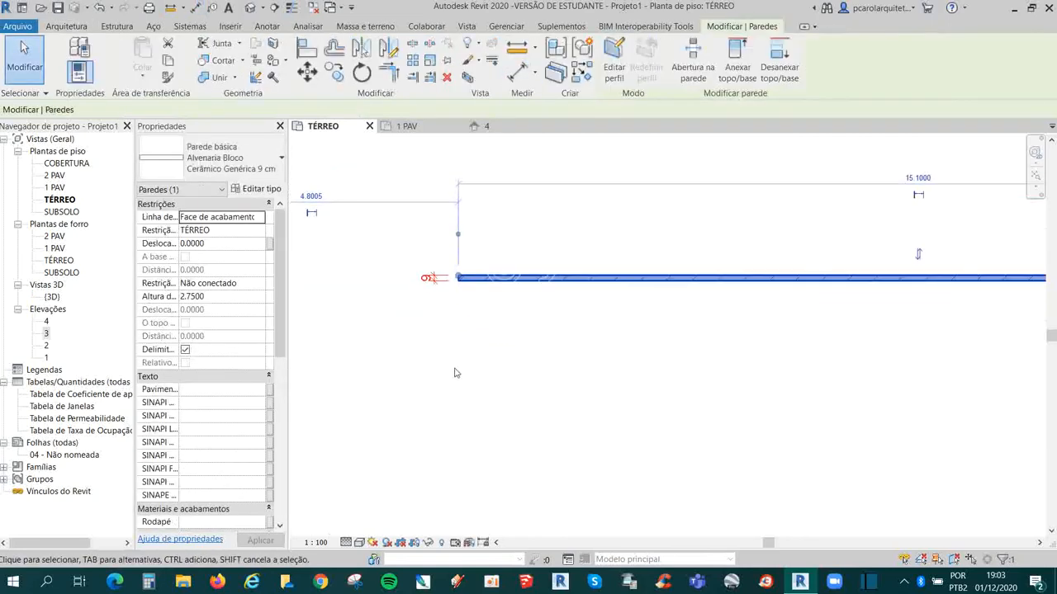
{"action": "scroll", "coordinate": [415, 315], "scroll_direction": "up", "scroll_amount": 2}
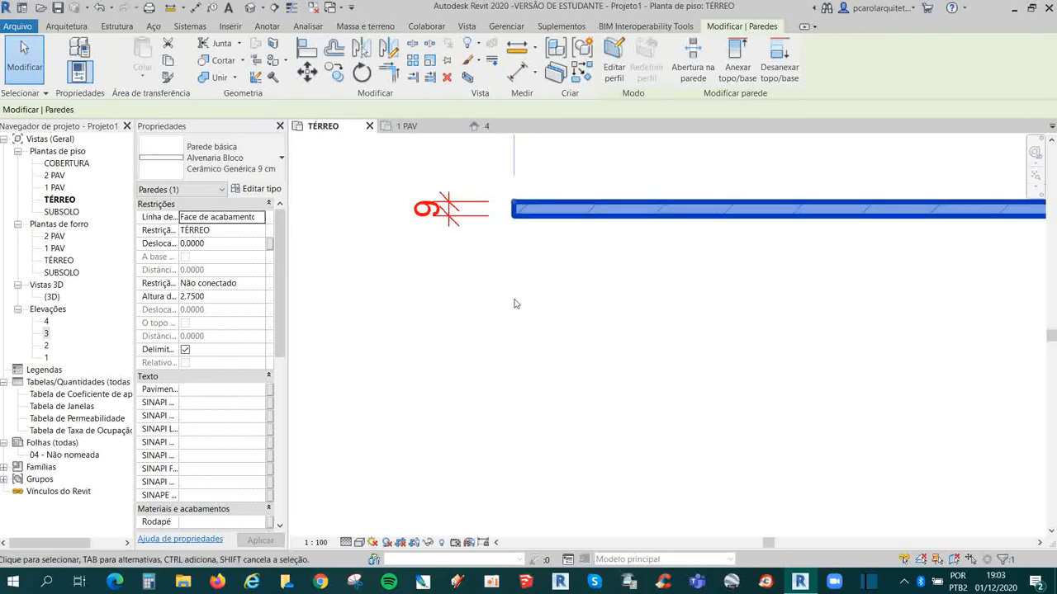
{"action": "left_click", "coordinate": [276, 171]}
{"action": "left_click", "coordinate": [291, 282]}
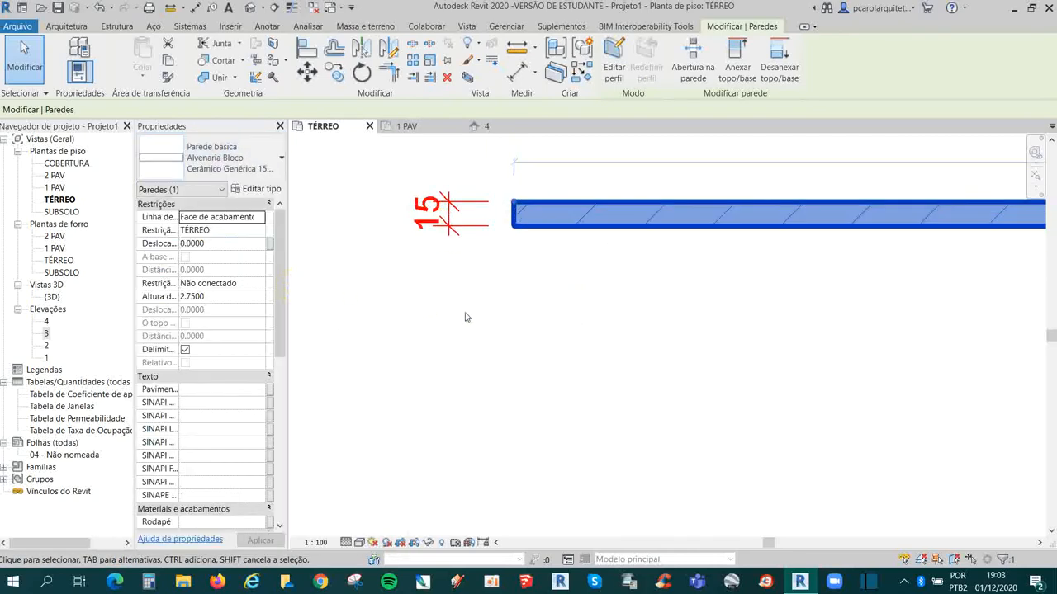
{"action": "left_click", "coordinate": [407, 282]}
{"action": "scroll", "coordinate": [407, 289], "scroll_direction": "down", "scroll_amount": 2}
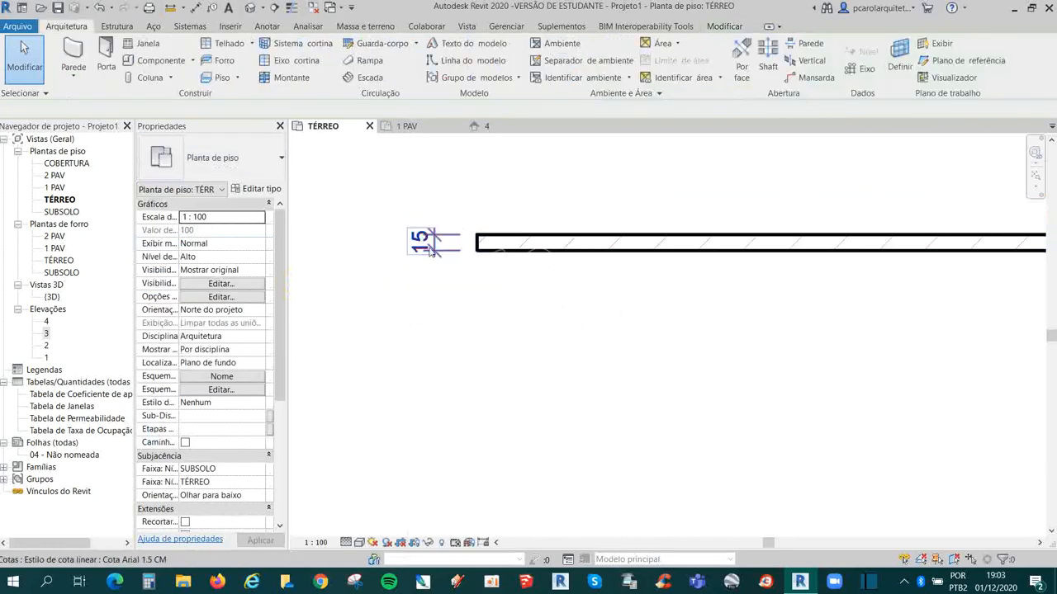
{"action": "scroll", "coordinate": [419, 295], "scroll_direction": "down", "scroll_amount": 2}
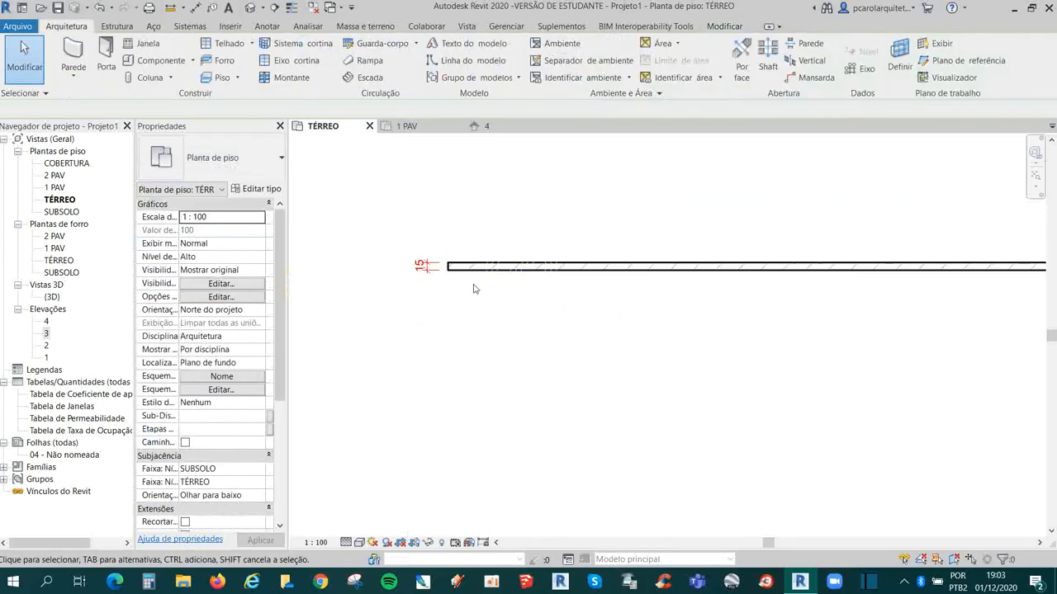
{"action": "scroll", "coordinate": [471, 286], "scroll_direction": "down", "scroll_amount": 1}
{"action": "scroll", "coordinate": [456, 288], "scroll_direction": "up", "scroll_amount": 2}
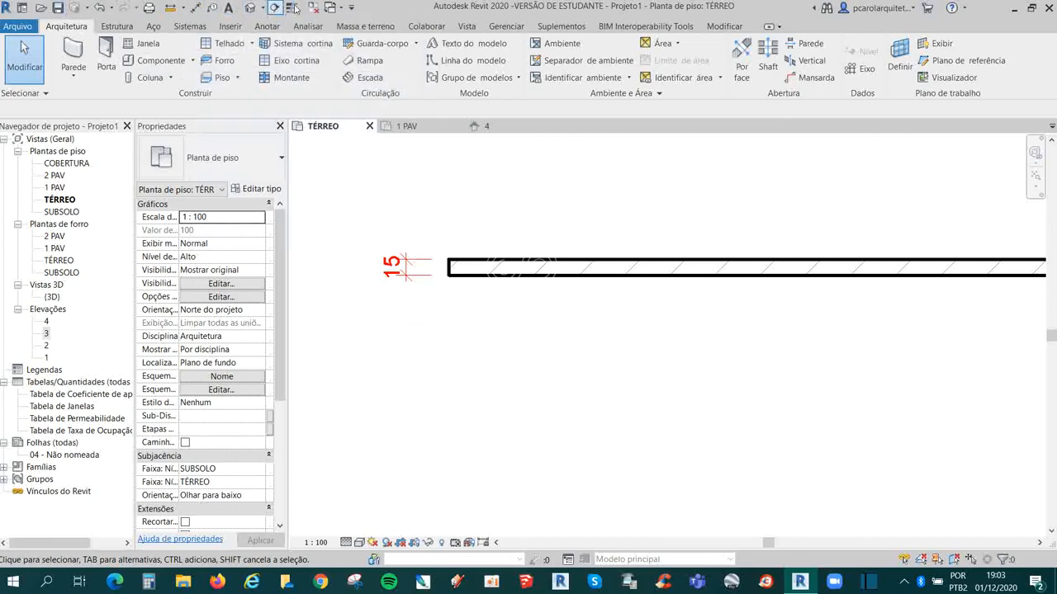
Step: Turn on thin lines (Linhas finas) and examine the wall's line display at different zoom levels
{"action": "left_click", "coordinate": [500, 269]}
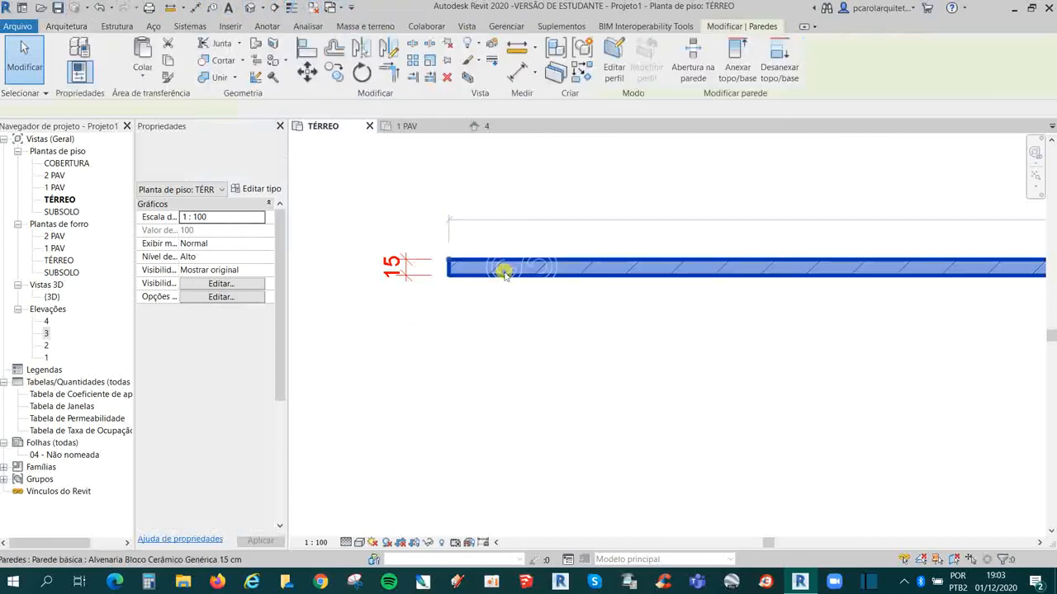
{"action": "left_click", "coordinate": [432, 330]}
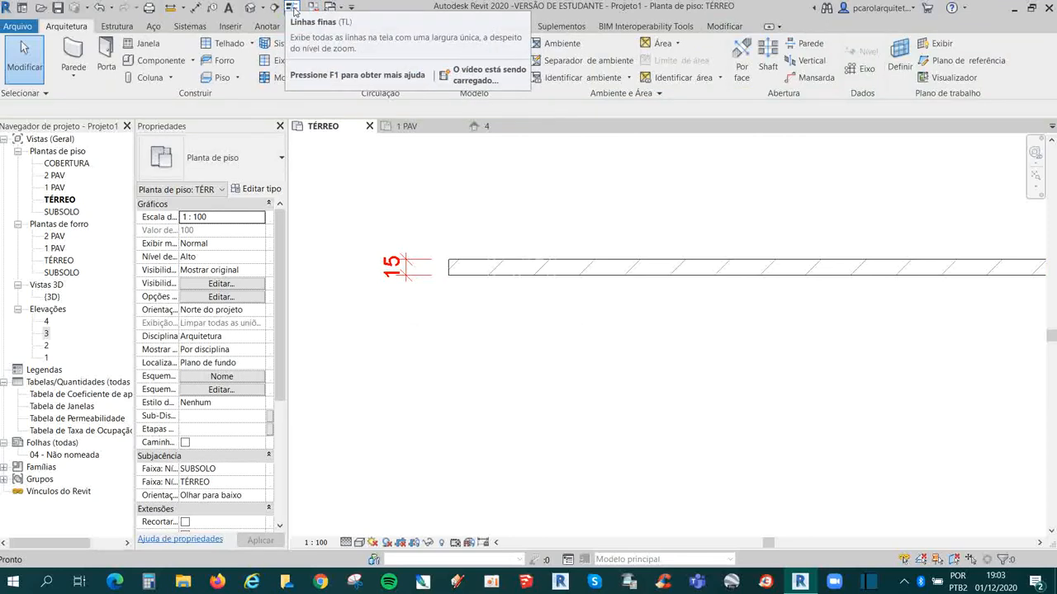
{"action": "left_click", "coordinate": [293, 8]}
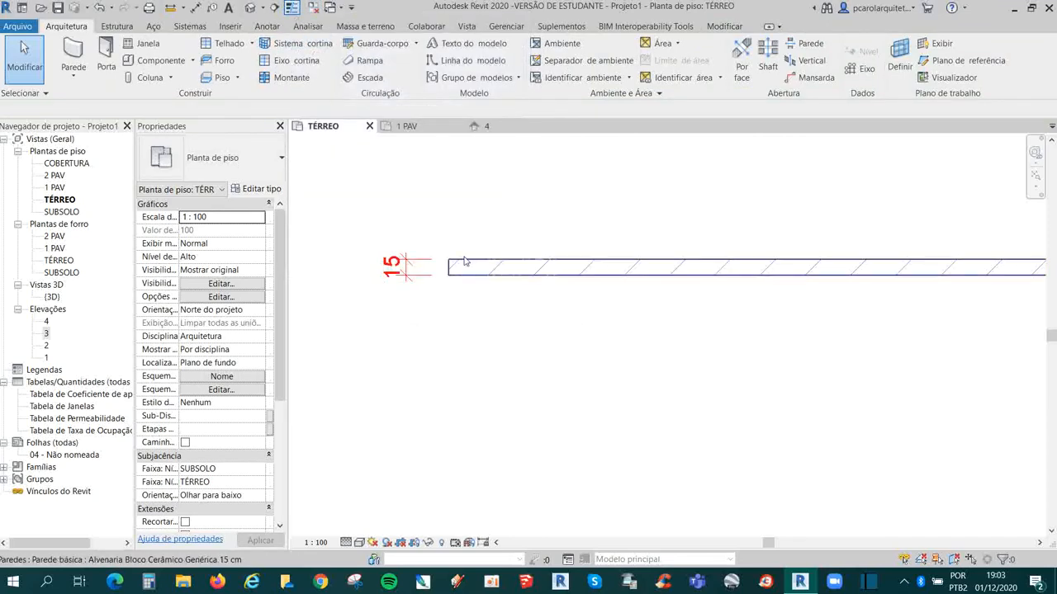
{"action": "scroll", "coordinate": [485, 285], "scroll_direction": "down", "scroll_amount": 3}
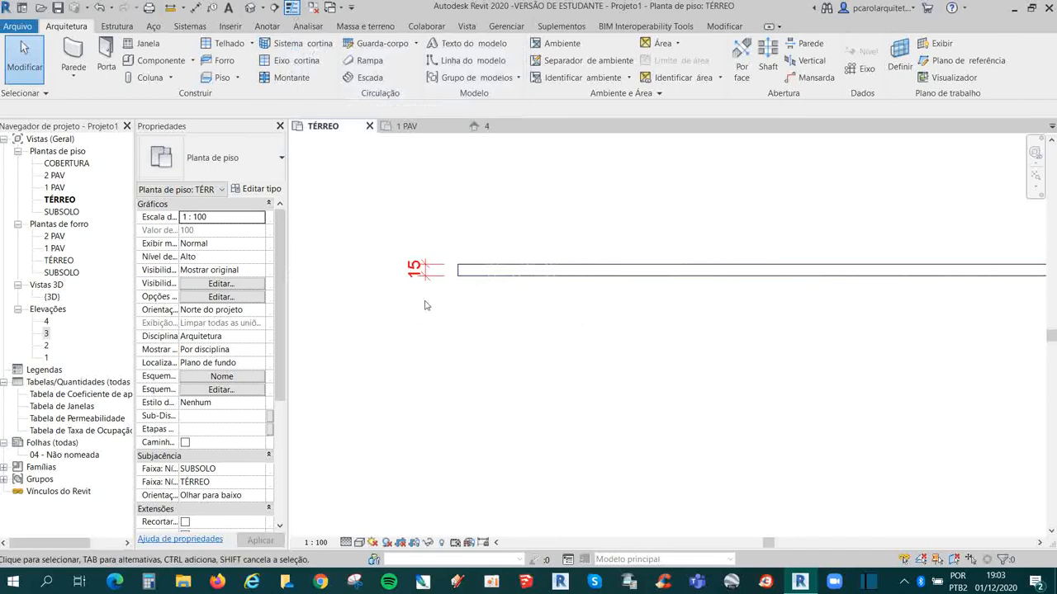
{"action": "scroll", "coordinate": [430, 287], "scroll_direction": "up", "scroll_amount": 4}
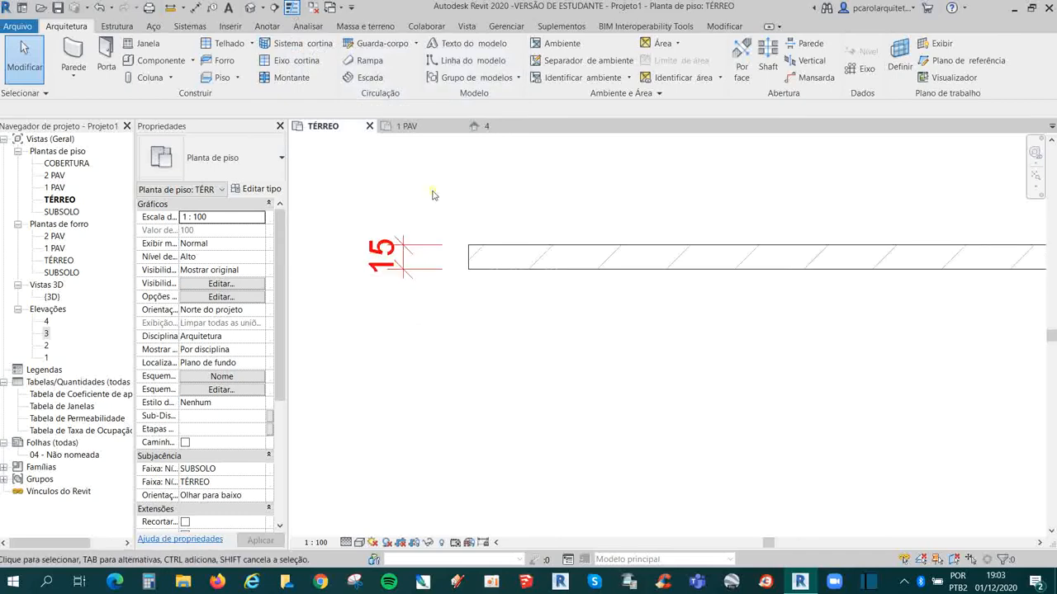
{"action": "left_click", "coordinate": [362, 327]}
{"action": "left_click", "coordinate": [471, 359]}
{"action": "scroll", "coordinate": [502, 333], "scroll_direction": "down", "scroll_amount": 4}
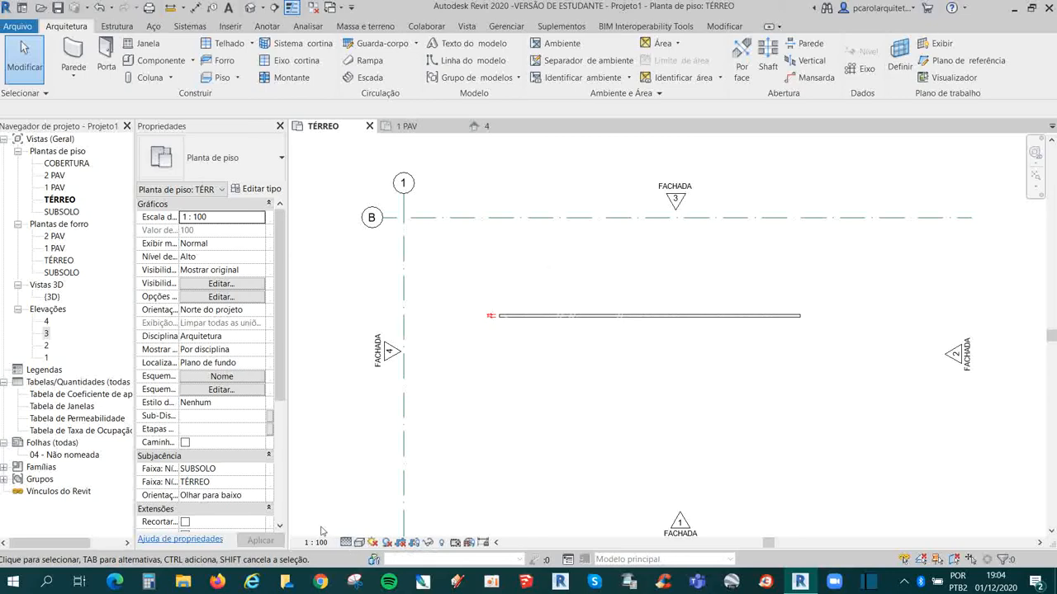
Step: Turn off thin lines and compare the wall's line weights in the TÉRREO plan
{"action": "scroll", "coordinate": [515, 347], "scroll_direction": "up", "scroll_amount": 4}
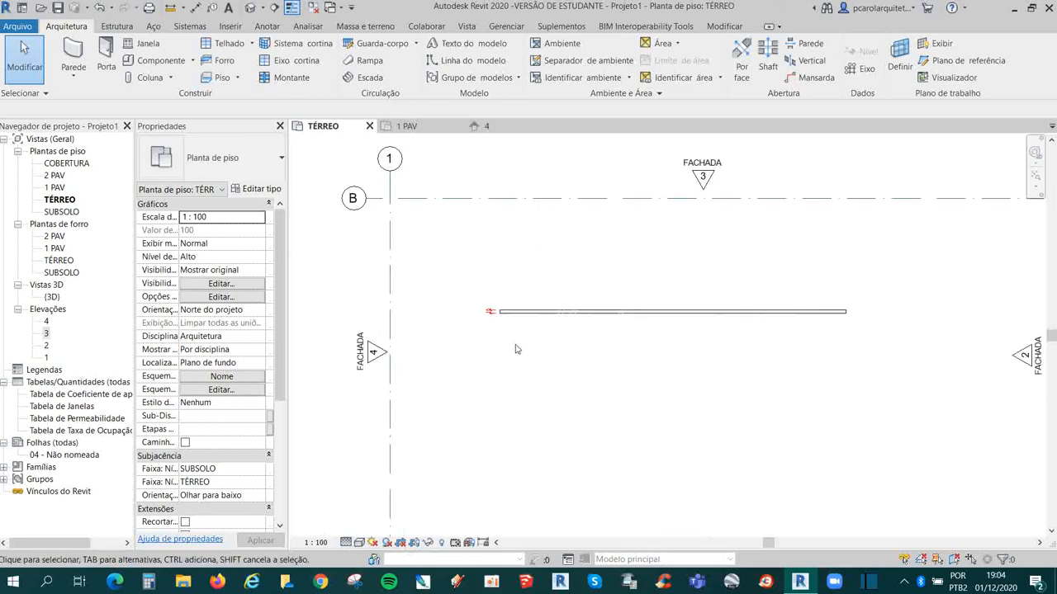
{"action": "scroll", "coordinate": [531, 312], "scroll_direction": "down", "scroll_amount": 3}
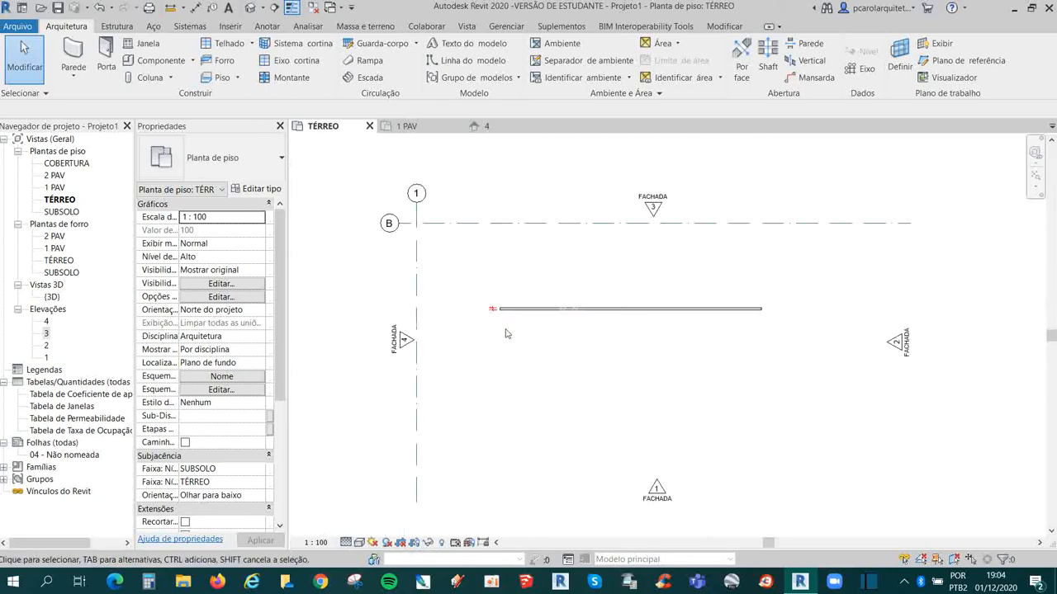
{"action": "scroll", "coordinate": [571, 318], "scroll_direction": "up", "scroll_amount": 1}
{"action": "scroll", "coordinate": [571, 318], "scroll_direction": "up", "scroll_amount": 3}
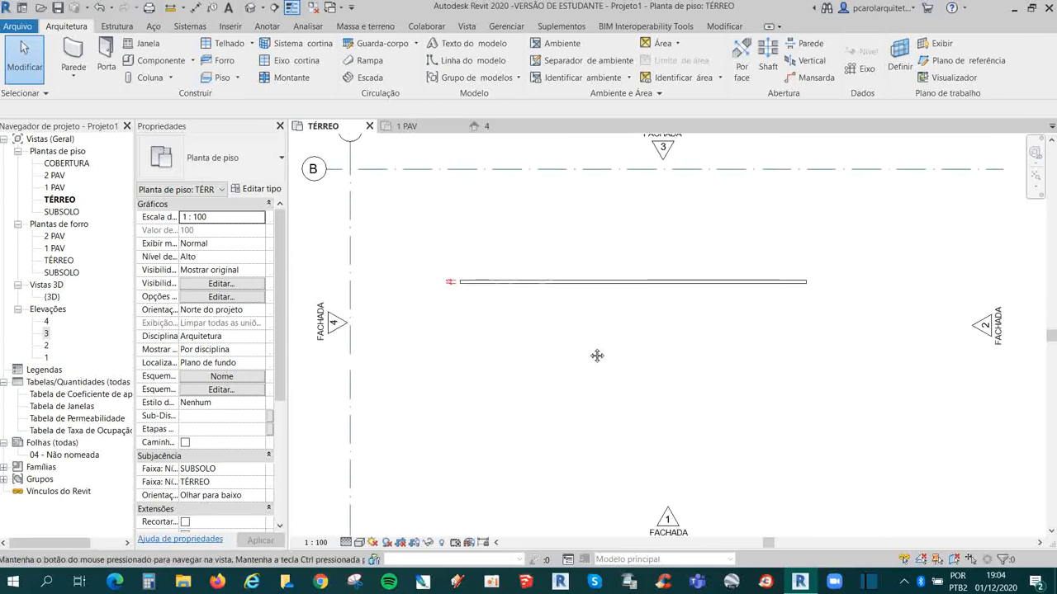
{"action": "left_click", "coordinate": [292, 9]}
{"action": "scroll", "coordinate": [497, 307], "scroll_direction": "up", "scroll_amount": 4}
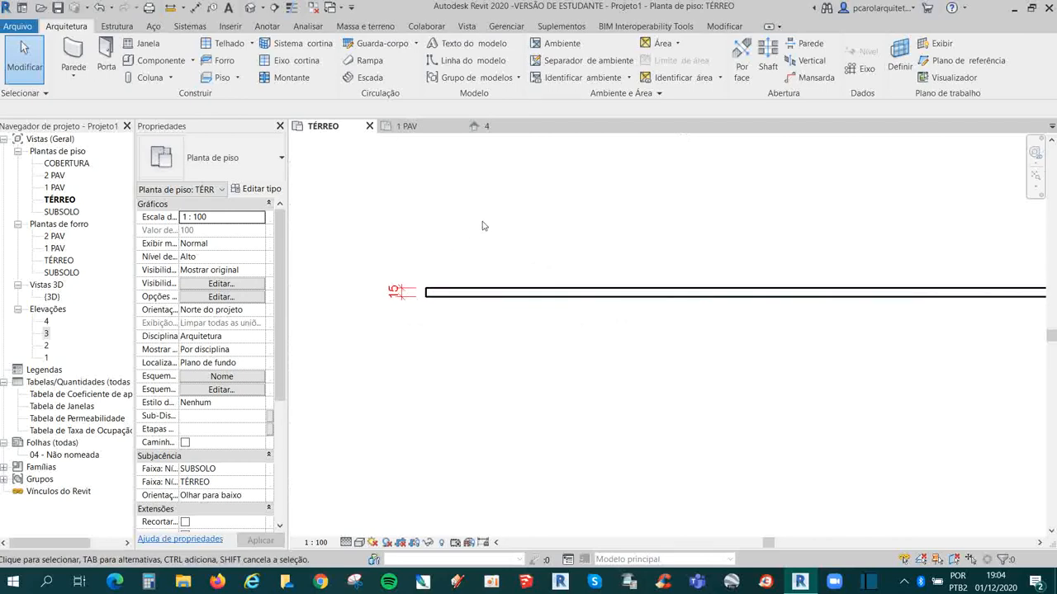
{"action": "scroll", "coordinate": [484, 226], "scroll_direction": "down", "scroll_amount": 4}
{"action": "scroll", "coordinate": [491, 338], "scroll_direction": "up", "scroll_amount": 3}
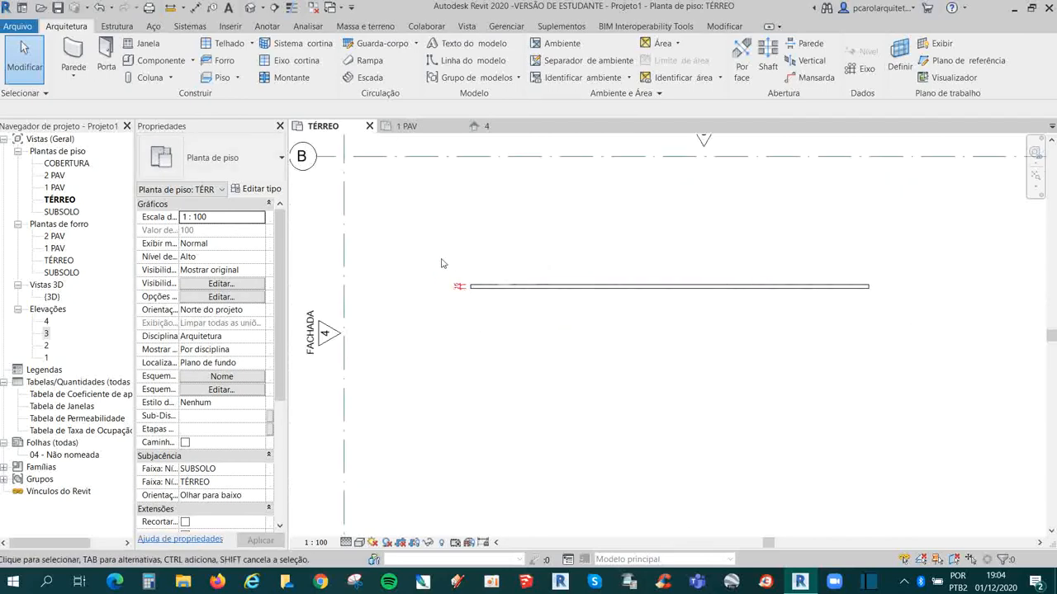
Step: Set the TÉRREO plan's view scale to 1:25 and examine the wall, its thickness dimension and the annotation symbols
{"action": "scroll", "coordinate": [545, 327], "scroll_direction": "down", "scroll_amount": 2}
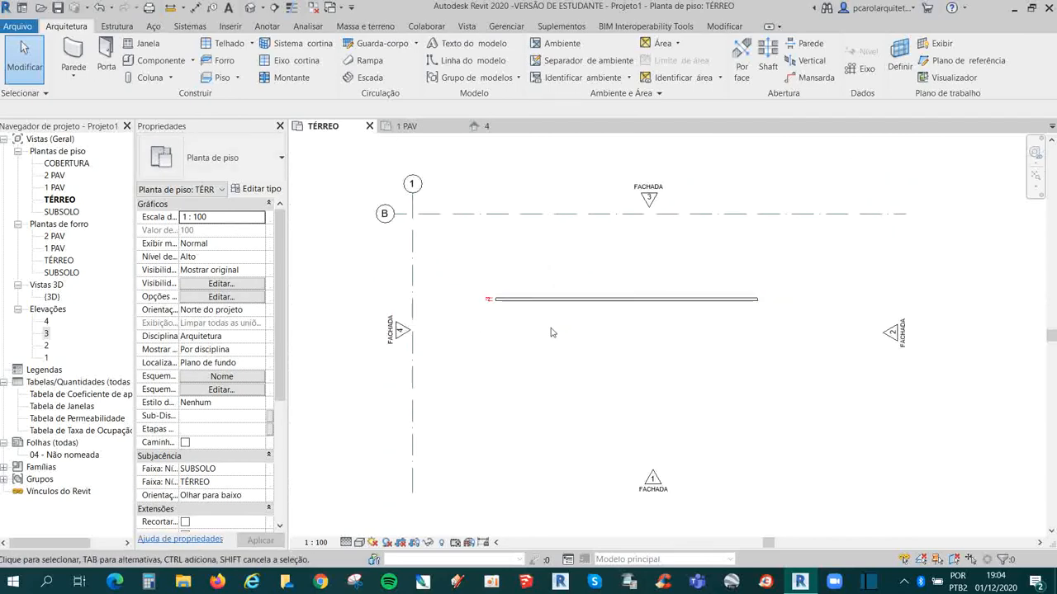
{"action": "scroll", "coordinate": [624, 362], "scroll_direction": "up", "scroll_amount": 1}
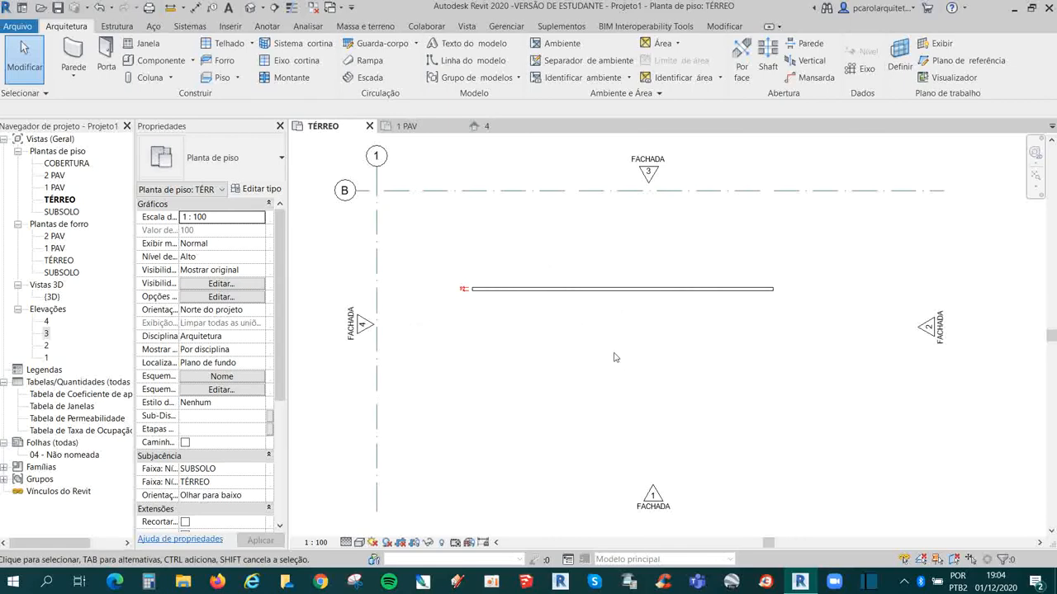
{"action": "middle_click_drag", "start_coordinate": [614, 356], "coordinate": [603, 354]}
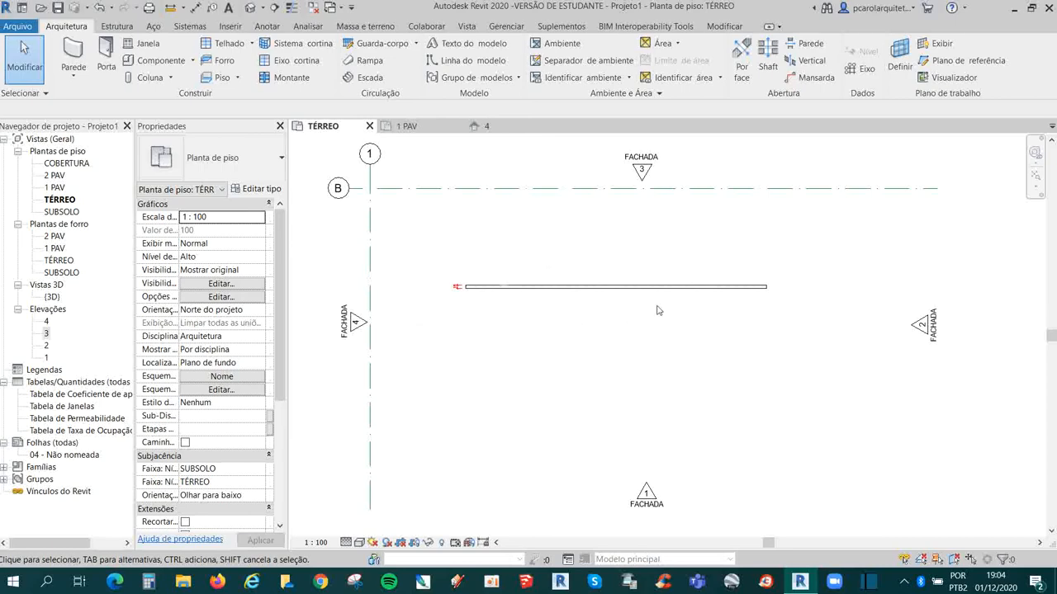
{"action": "left_click", "coordinate": [318, 542]}
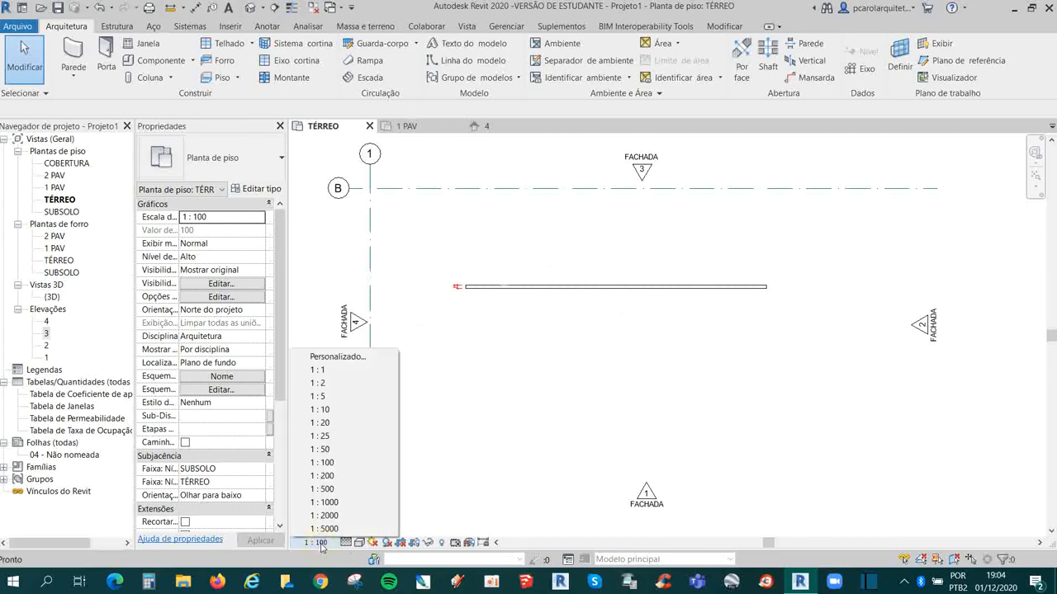
{"action": "left_click", "coordinate": [342, 438]}
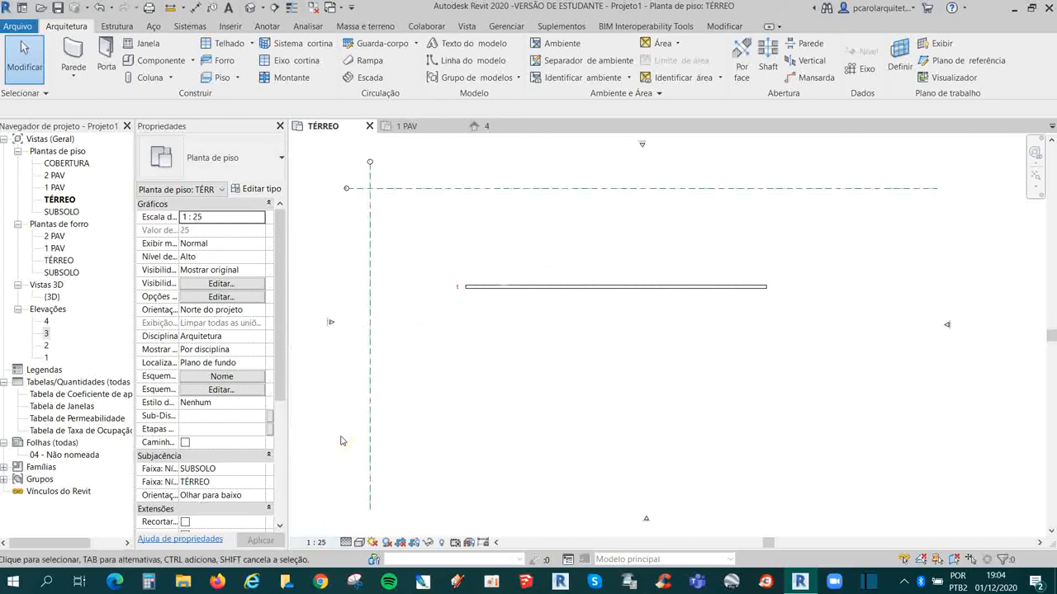
{"action": "left_click", "coordinate": [324, 542]}
{"action": "left_click", "coordinate": [443, 419]}
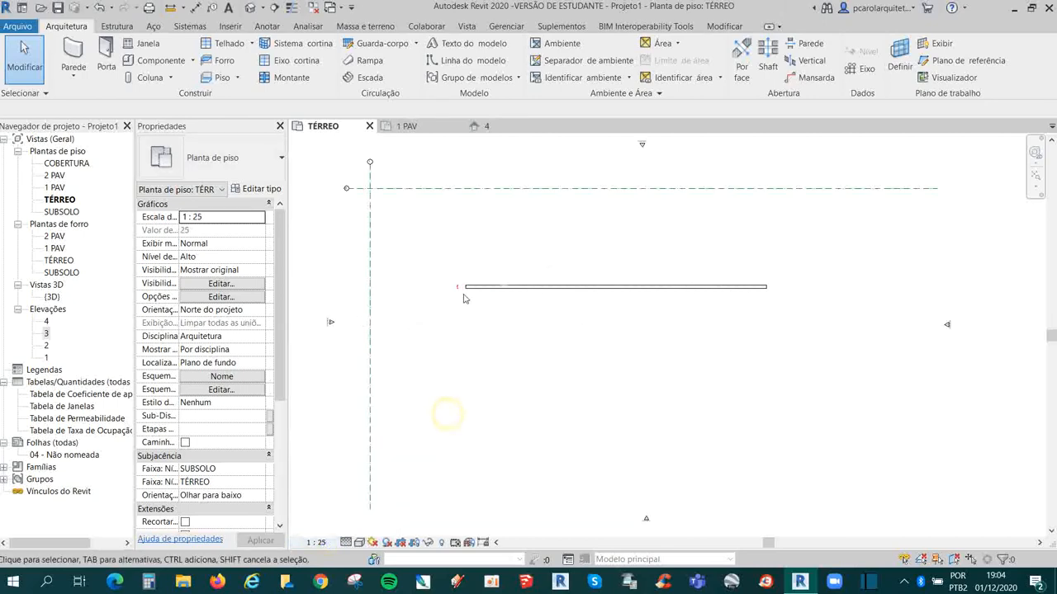
{"action": "scroll", "coordinate": [462, 291], "scroll_direction": "up", "scroll_amount": 3}
{"action": "scroll", "coordinate": [462, 282], "scroll_direction": "up", "scroll_amount": 2}
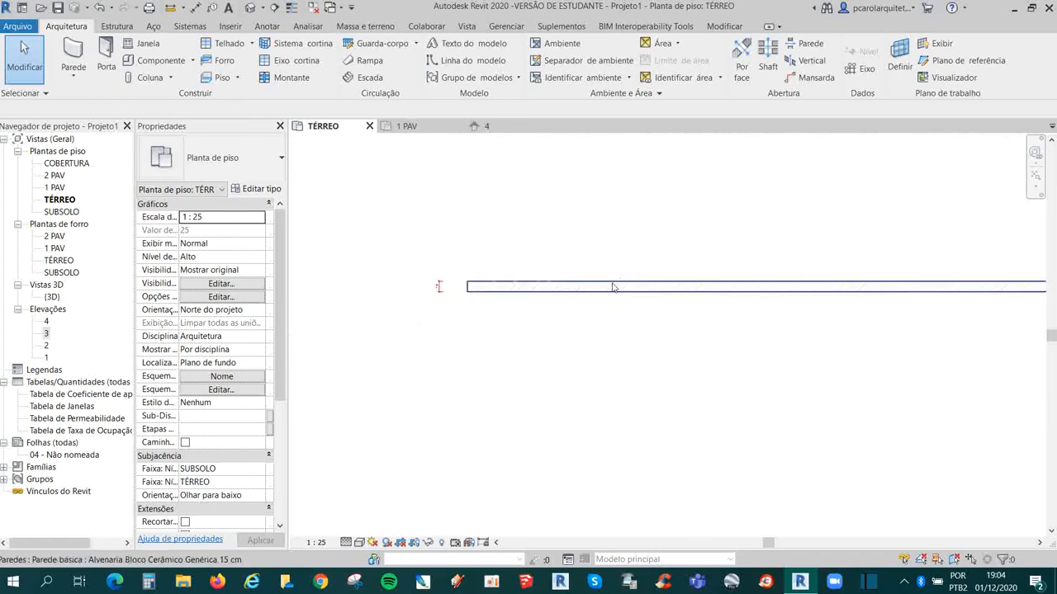
{"action": "scroll", "coordinate": [538, 289], "scroll_direction": "up", "scroll_amount": 2}
{"action": "scroll", "coordinate": [414, 304], "scroll_direction": "down", "scroll_amount": 4}
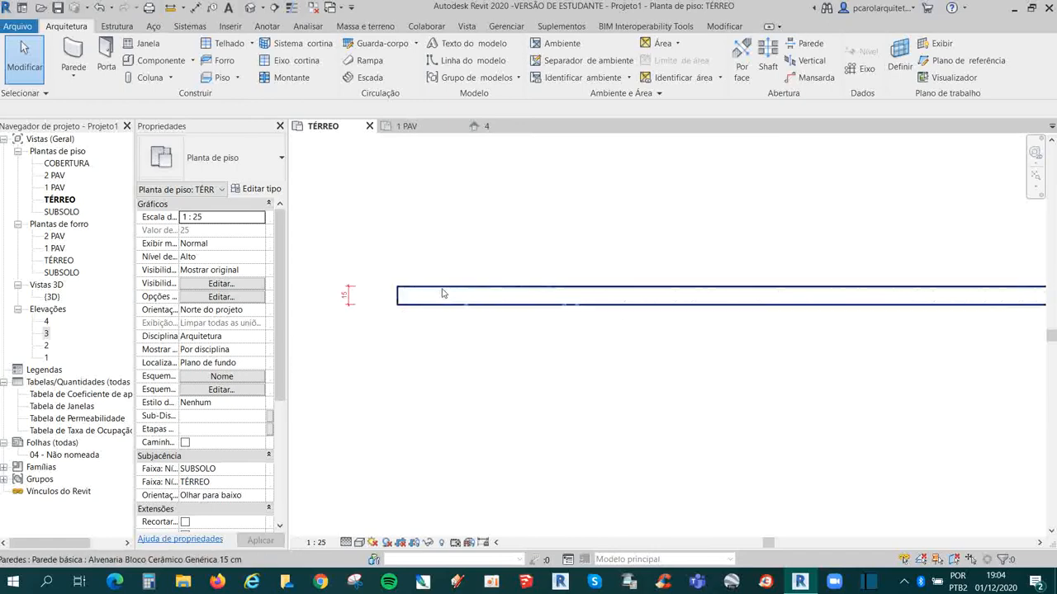
{"action": "scroll", "coordinate": [513, 303], "scroll_direction": "down", "scroll_amount": 2}
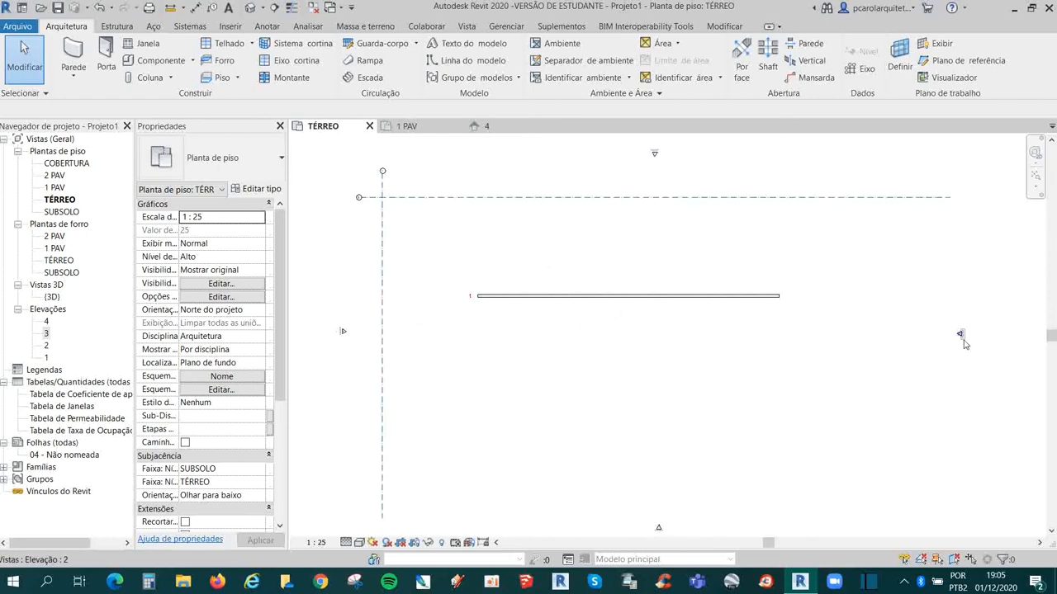
Step: Try the view scales 1:50 and 1:500 in the TÉRREO plan, and set the scale back to 1:100
{"action": "left_click", "coordinate": [316, 543]}
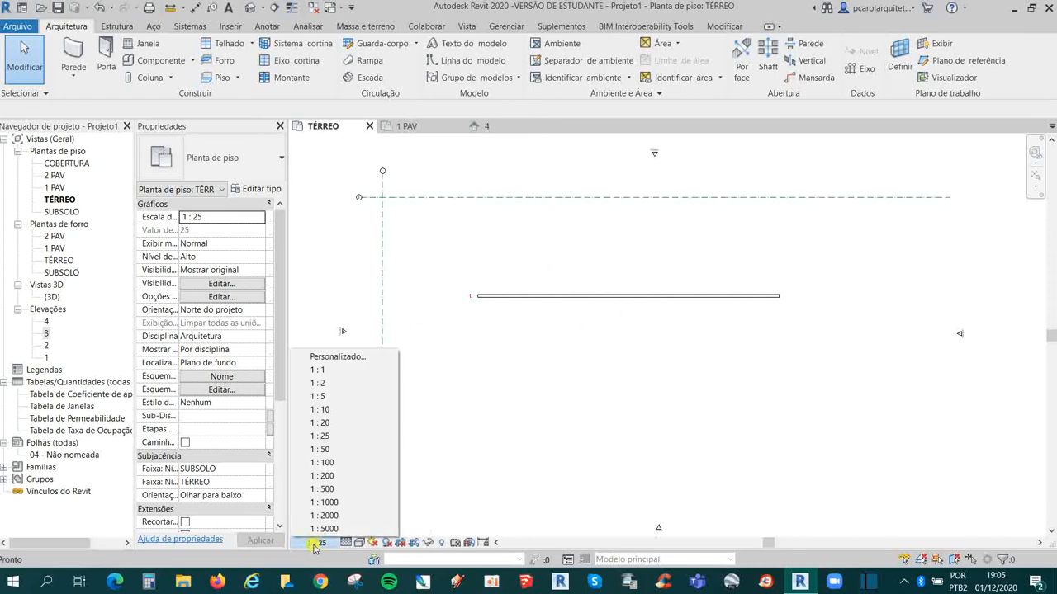
{"action": "left_click", "coordinate": [338, 449]}
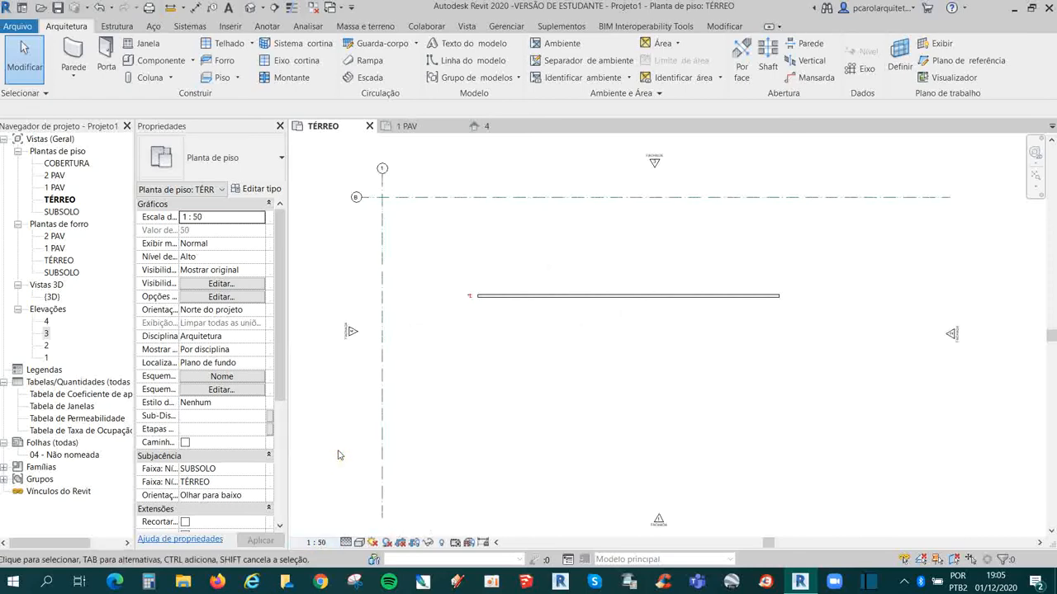
{"action": "left_click", "coordinate": [323, 543]}
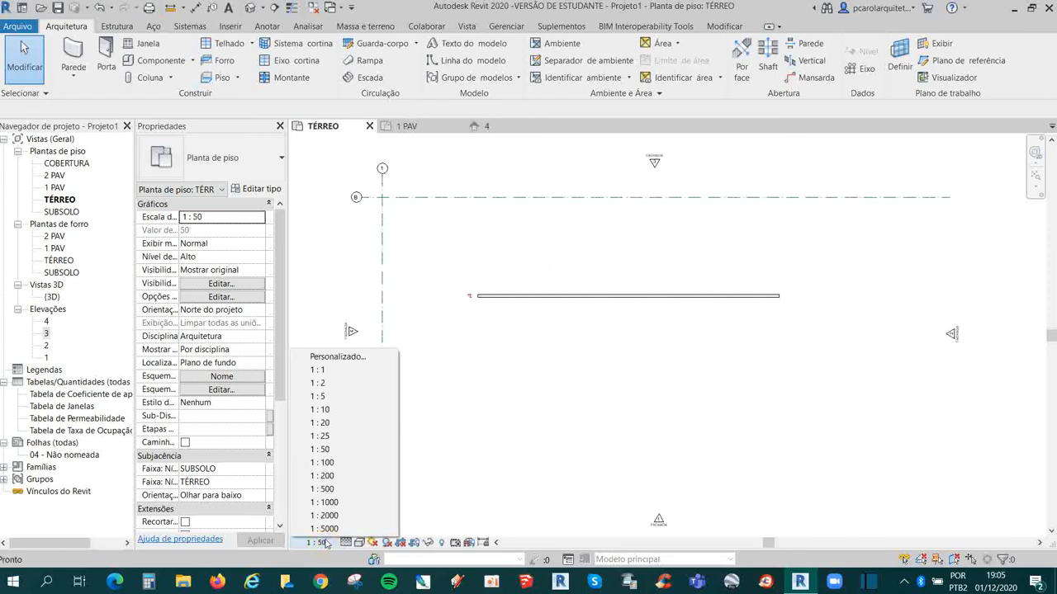
{"action": "left_click", "coordinate": [348, 488]}
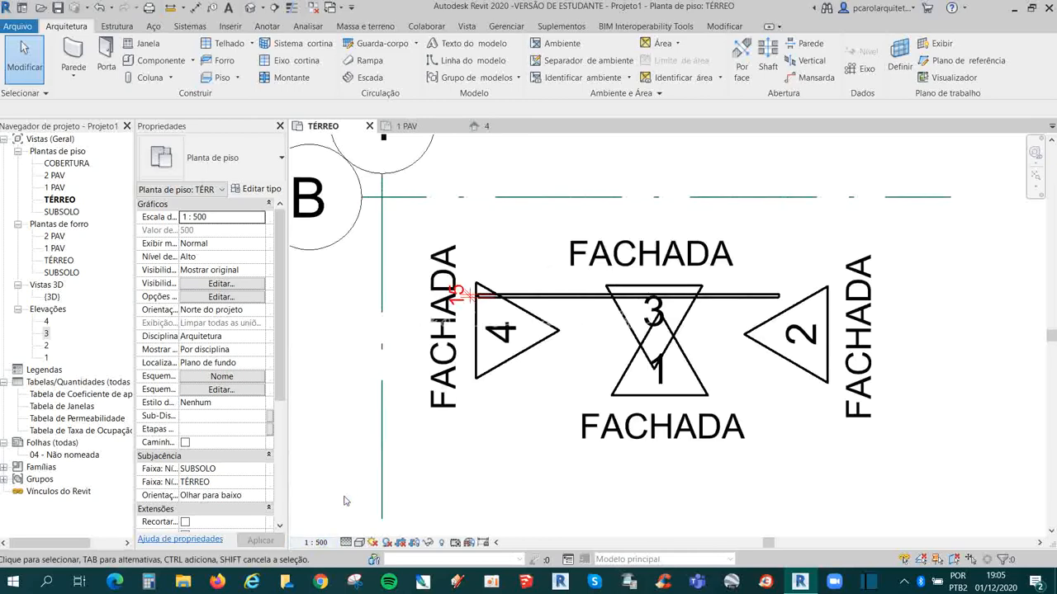
{"action": "left_click", "coordinate": [328, 545]}
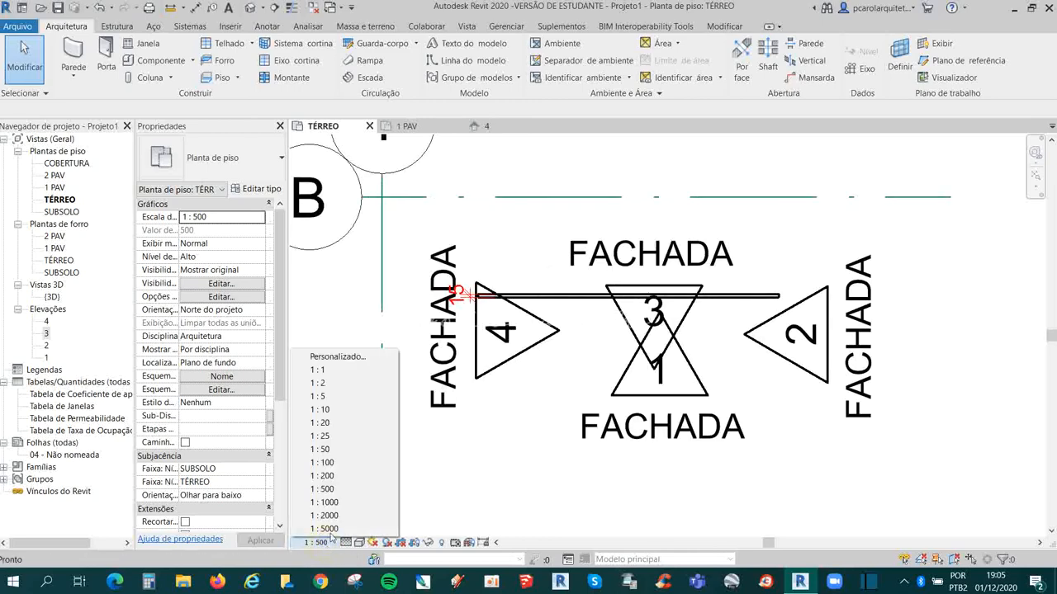
{"action": "left_click", "coordinate": [345, 470]}
{"action": "left_click", "coordinate": [318, 543]}
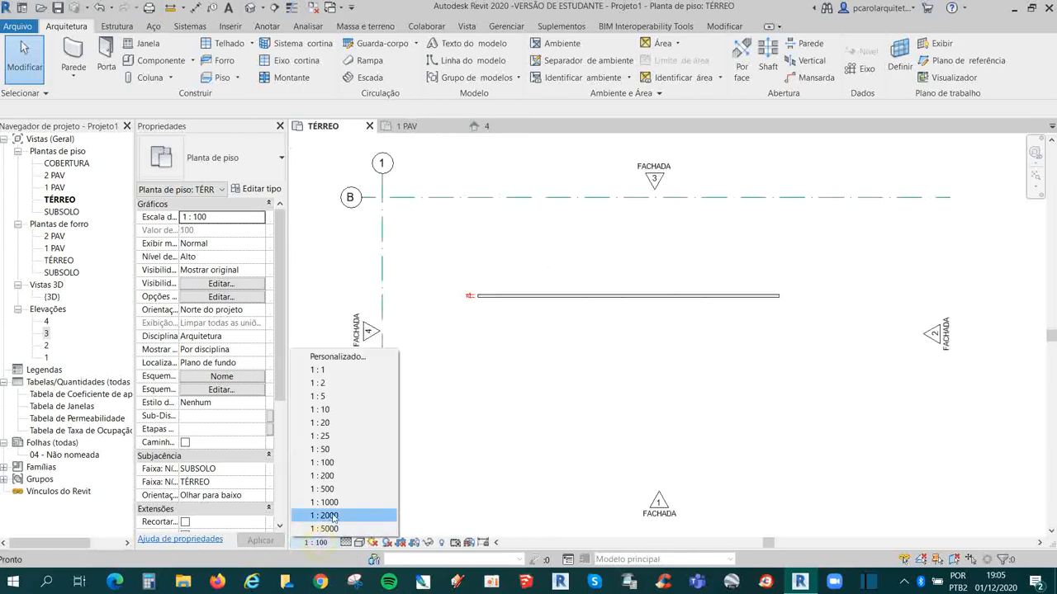
{"action": "left_click", "coordinate": [348, 469]}
Step: Compare the TÉRREO plan at scales 1:200, 1:50 and 1:20, and return it to 1:100
{"action": "left_click", "coordinate": [318, 545]}
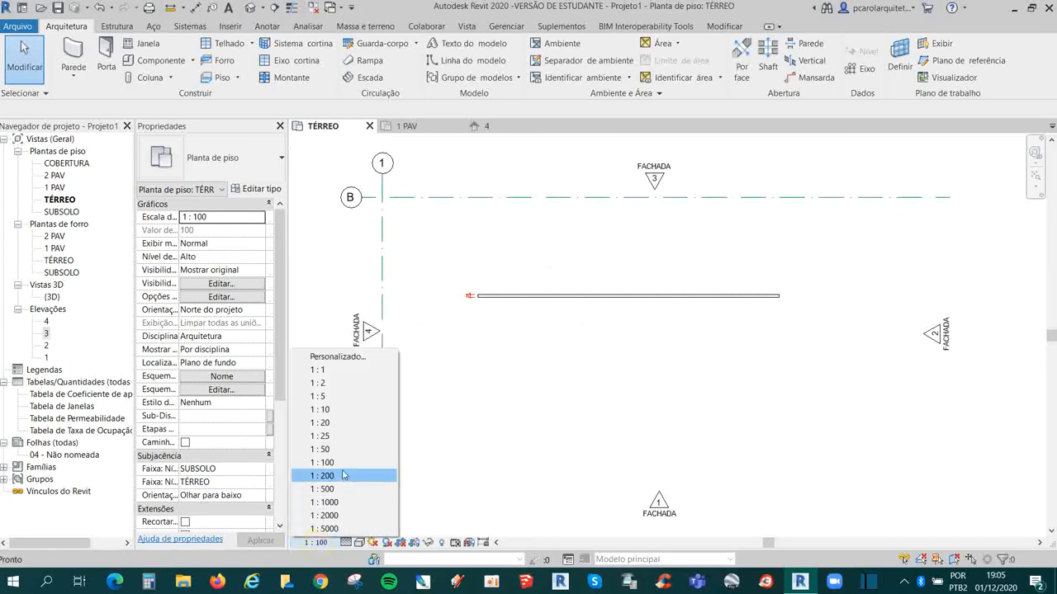
{"action": "left_click", "coordinate": [344, 475]}
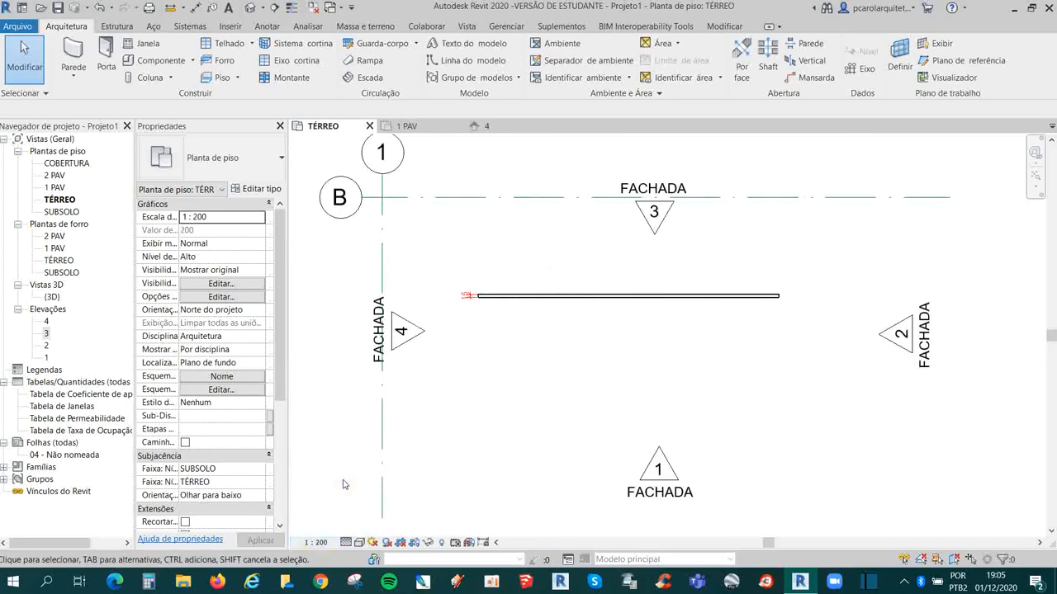
{"action": "left_click", "coordinate": [319, 543]}
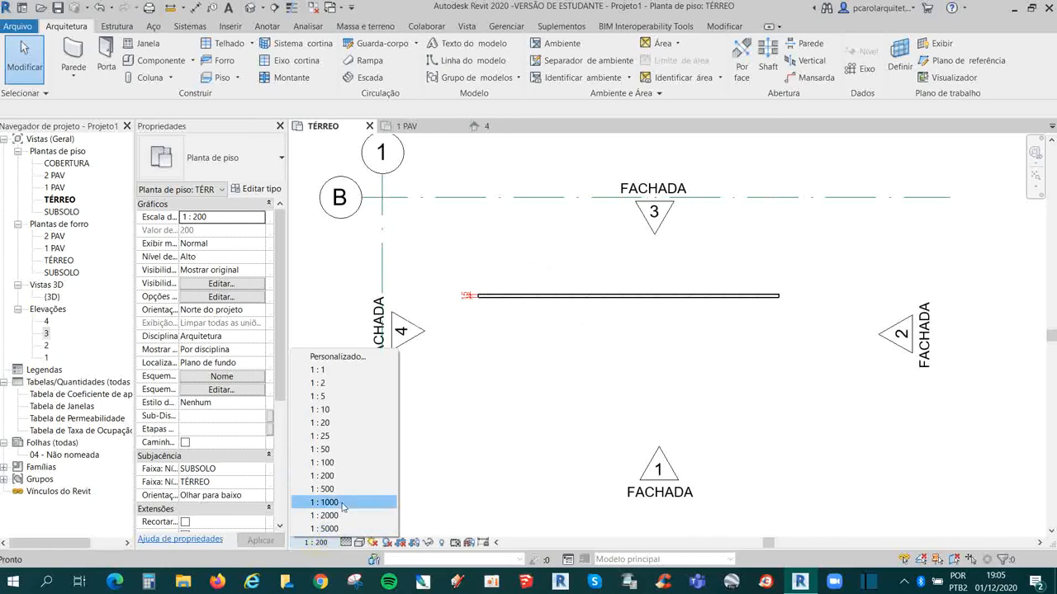
{"action": "left_click", "coordinate": [354, 450]}
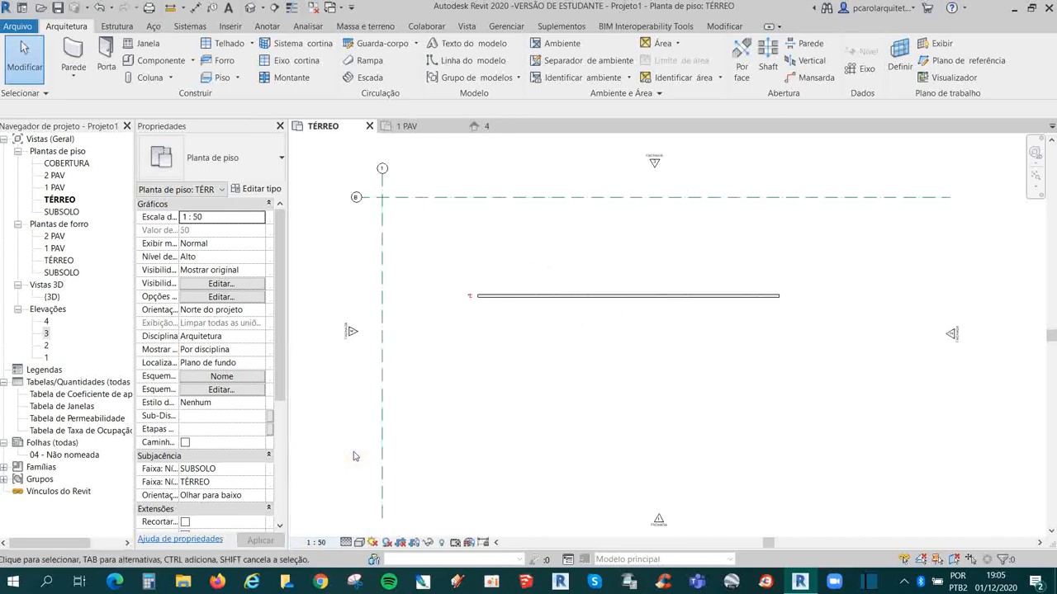
{"action": "left_click", "coordinate": [318, 543]}
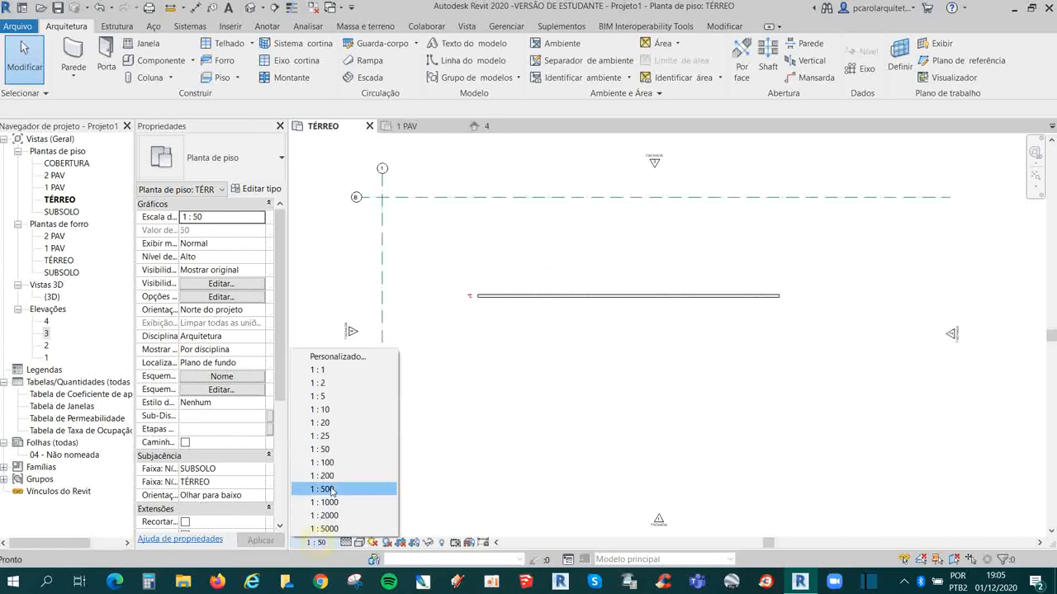
{"action": "left_click", "coordinate": [339, 424]}
{"action": "left_click", "coordinate": [318, 543]}
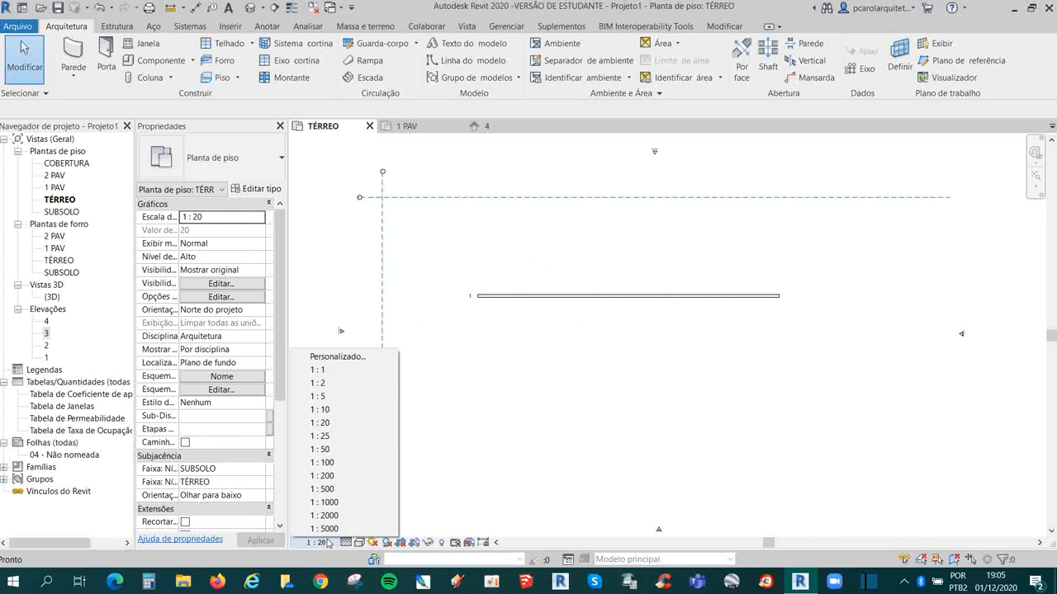
{"action": "left_click", "coordinate": [338, 462]}
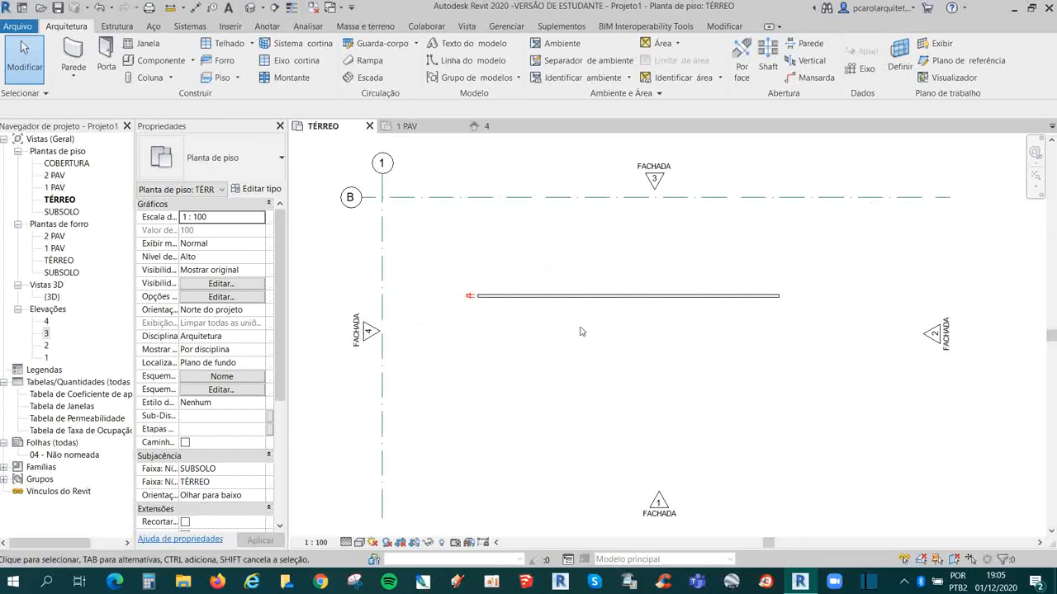
Step: Open the default 3D view and orbit it to look at the wall from an oblique angle
{"action": "scroll", "coordinate": [580, 332], "scroll_direction": "down", "scroll_amount": 5}
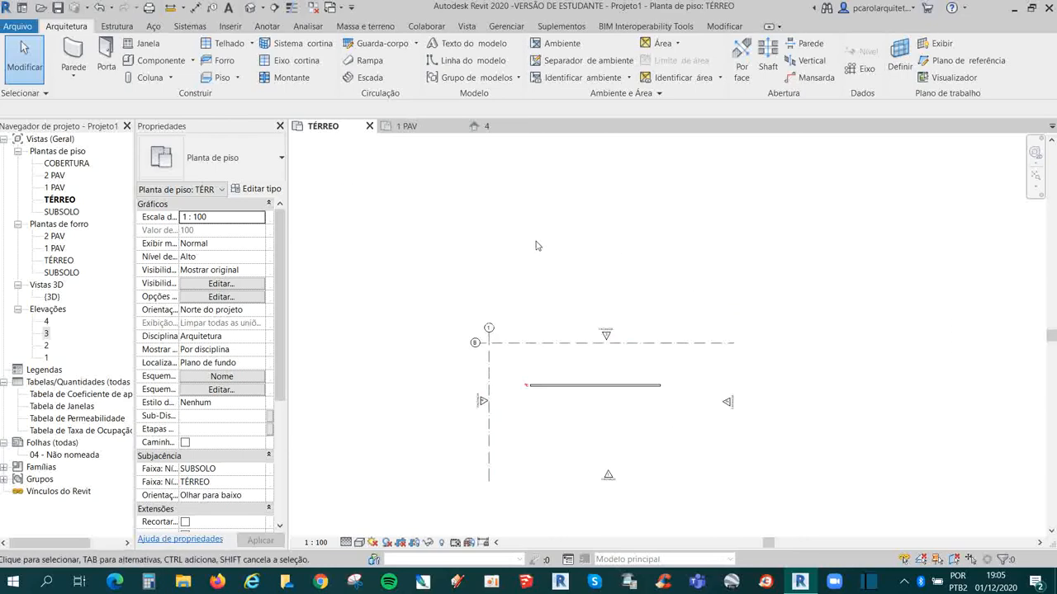
{"action": "scroll", "coordinate": [557, 285], "scroll_direction": "up", "scroll_amount": 2}
{"action": "scroll", "coordinate": [388, 215], "scroll_direction": "down", "scroll_amount": 2}
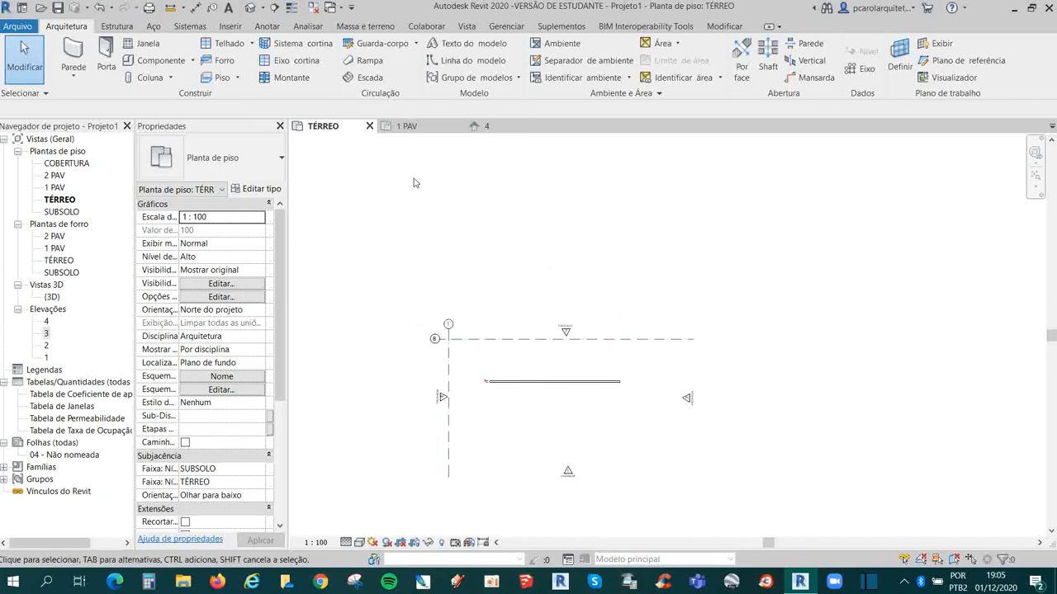
{"action": "left_click", "coordinate": [249, 8]}
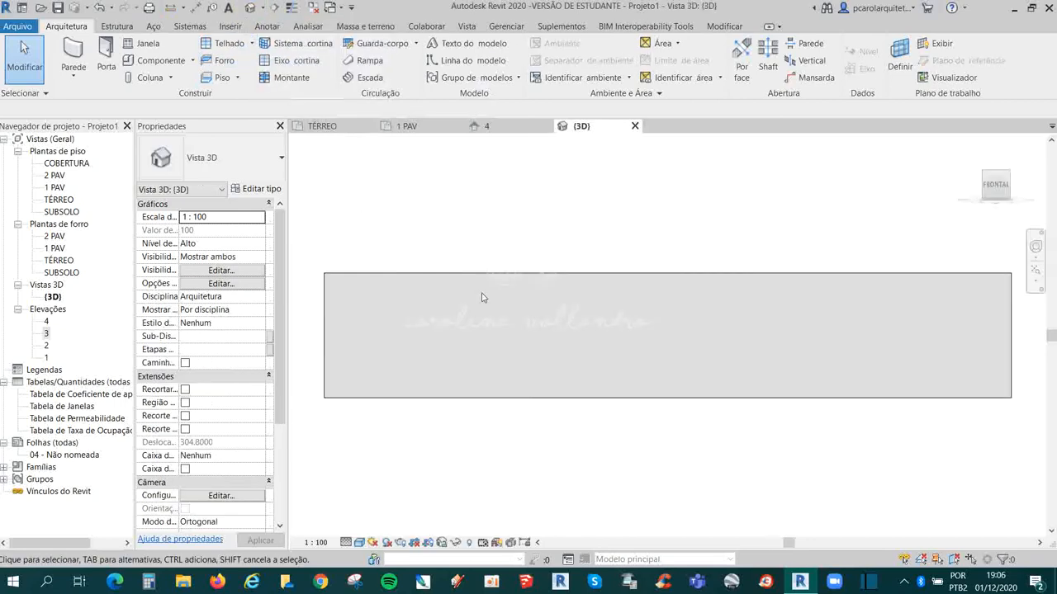
{"action": "scroll", "coordinate": [531, 293], "scroll_direction": "down", "scroll_amount": 1}
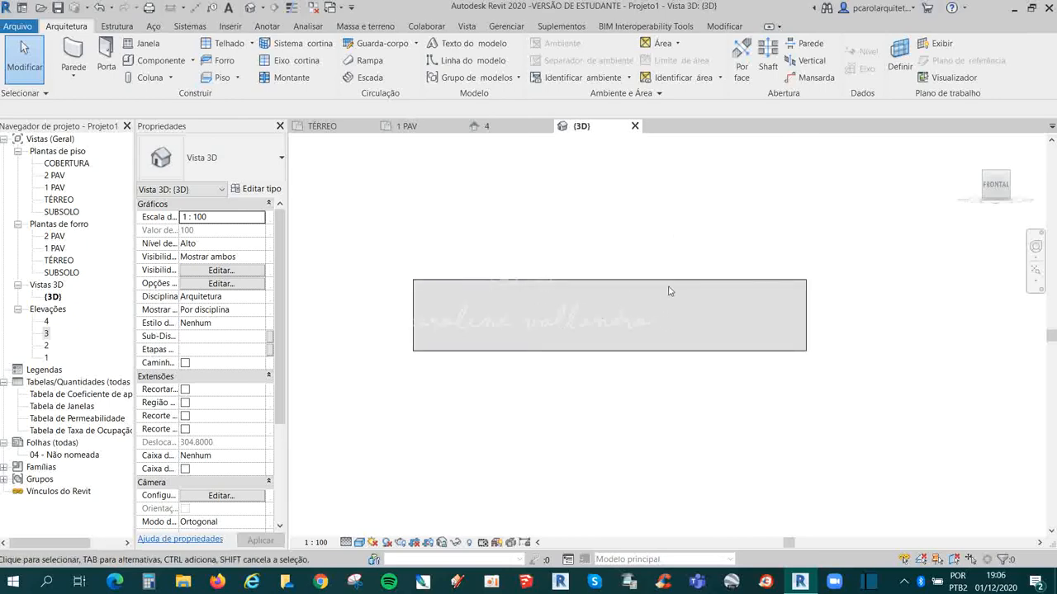
{"action": "middle_click_drag", "start_coordinate": [693, 270], "coordinate": [568, 378]}
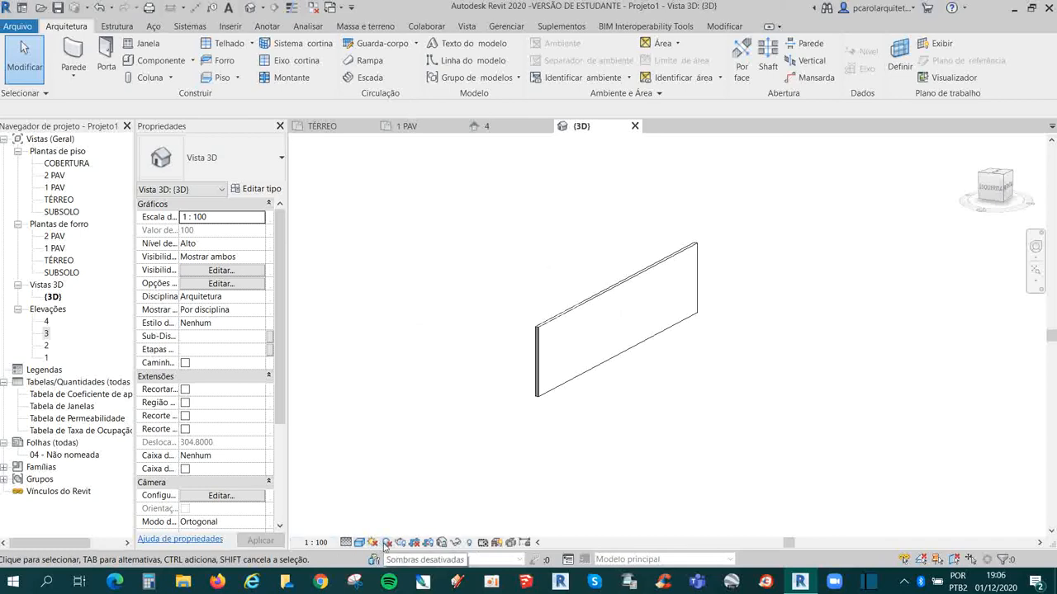
Step: Turn on shadows in the 3D view, examine the wall's shadow from several angles, and turn shadows off
{"action": "left_click", "coordinate": [385, 544]}
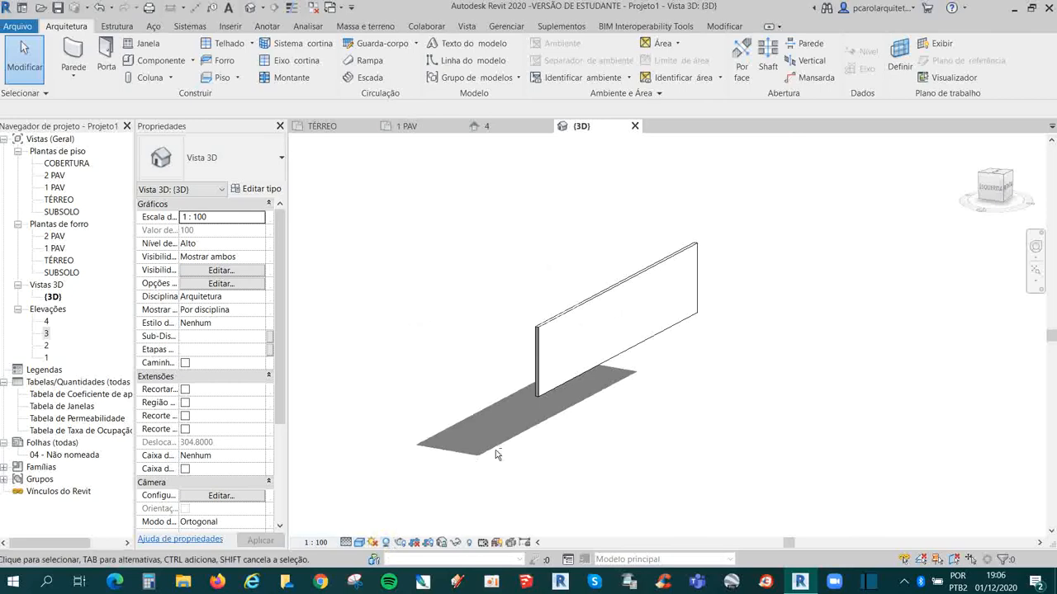
{"action": "middle_click_drag", "start_coordinate": [497, 452], "coordinate": [682, 359], "text": "shift"}
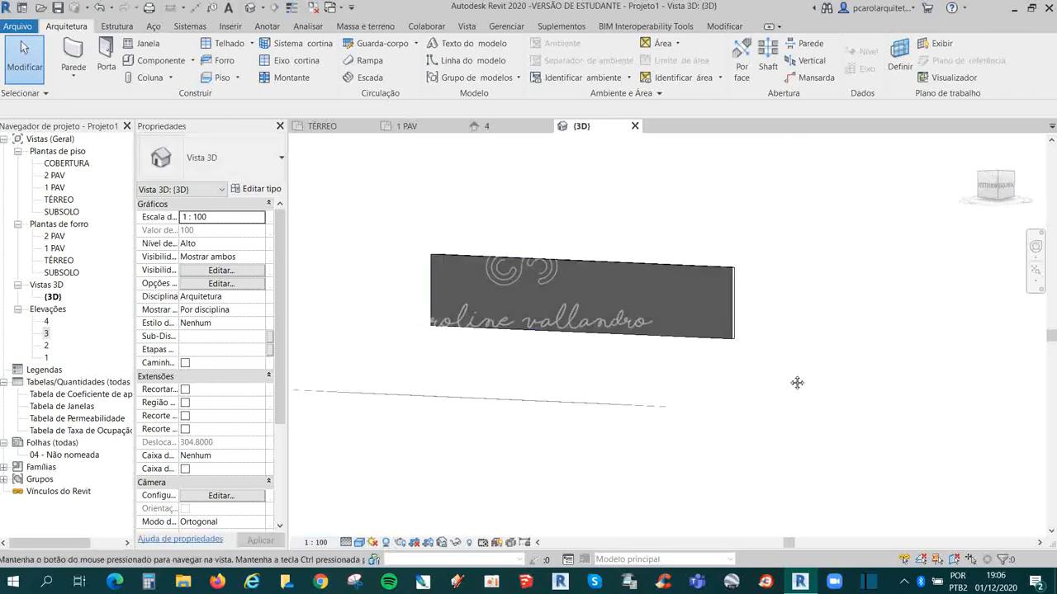
{"action": "middle_click_drag", "start_coordinate": [797, 382], "coordinate": [501, 445], "text": "shift"}
{"action": "middle_click_drag", "start_coordinate": [596, 426], "coordinate": [606, 346], "text": "shift"}
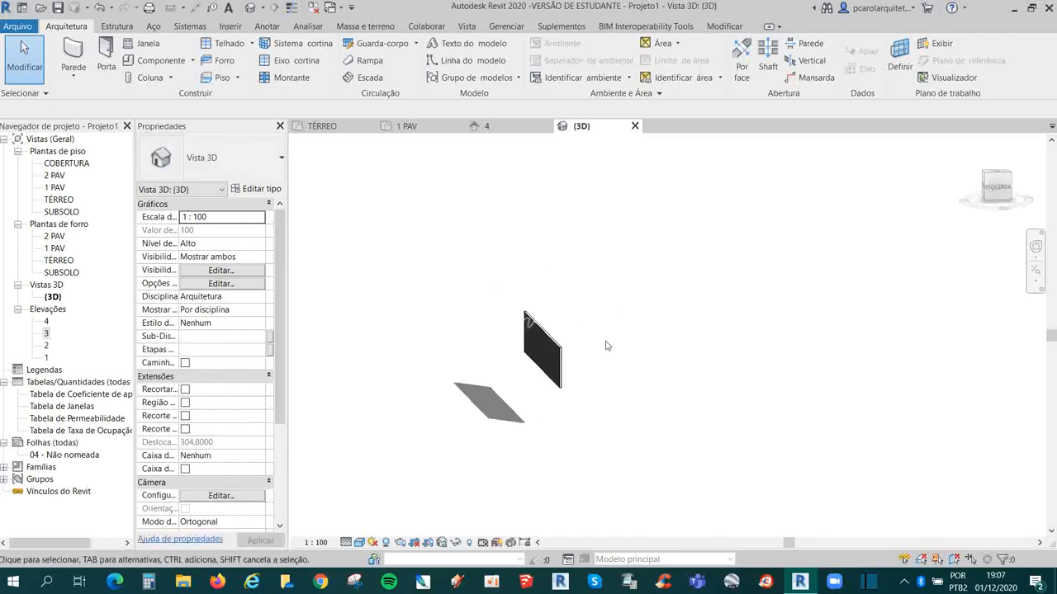
{"action": "middle_click_drag", "start_coordinate": [634, 399], "coordinate": [656, 375], "text": "shift"}
{"action": "left_click", "coordinate": [386, 543]}
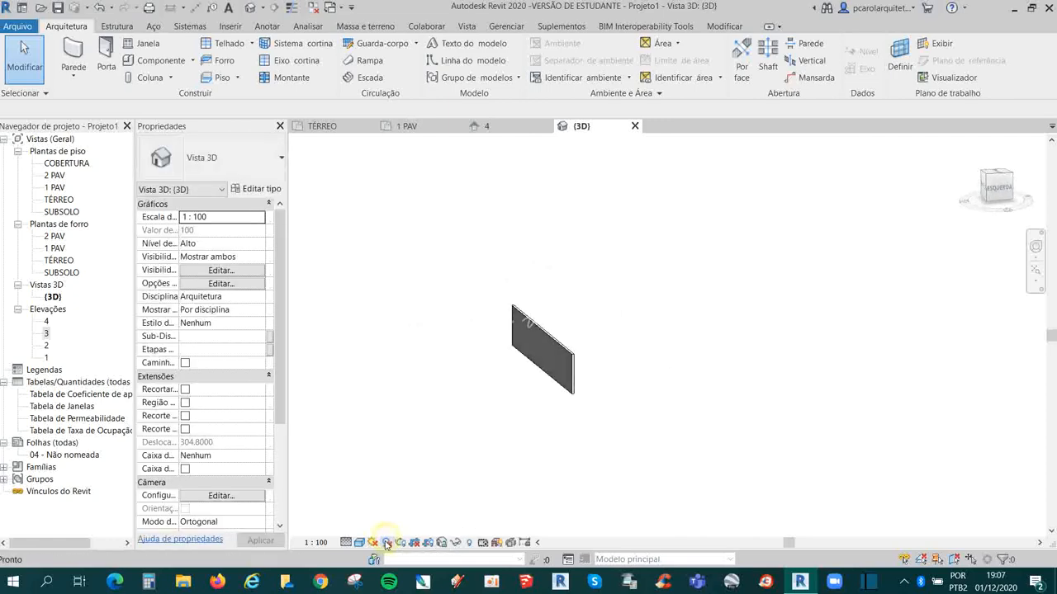
Step: Open elevation 4 and try the Estrutura de arame and Linha oculta visual styles on the wall
{"action": "left_click", "coordinate": [502, 126]}
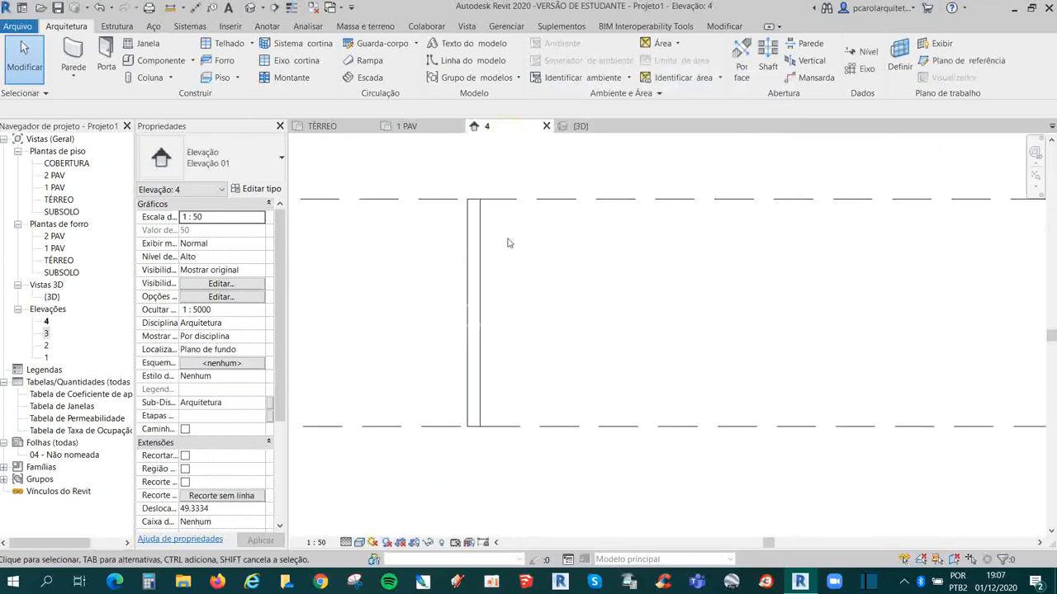
{"action": "left_click", "coordinate": [359, 543]}
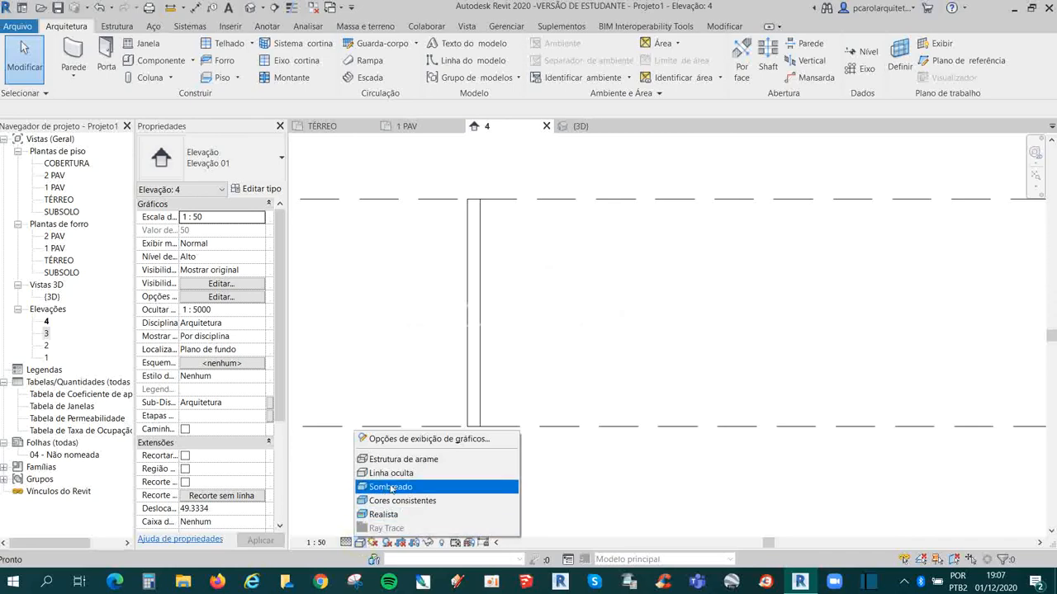
{"action": "left_click", "coordinate": [404, 461]}
{"action": "left_click", "coordinate": [361, 541]}
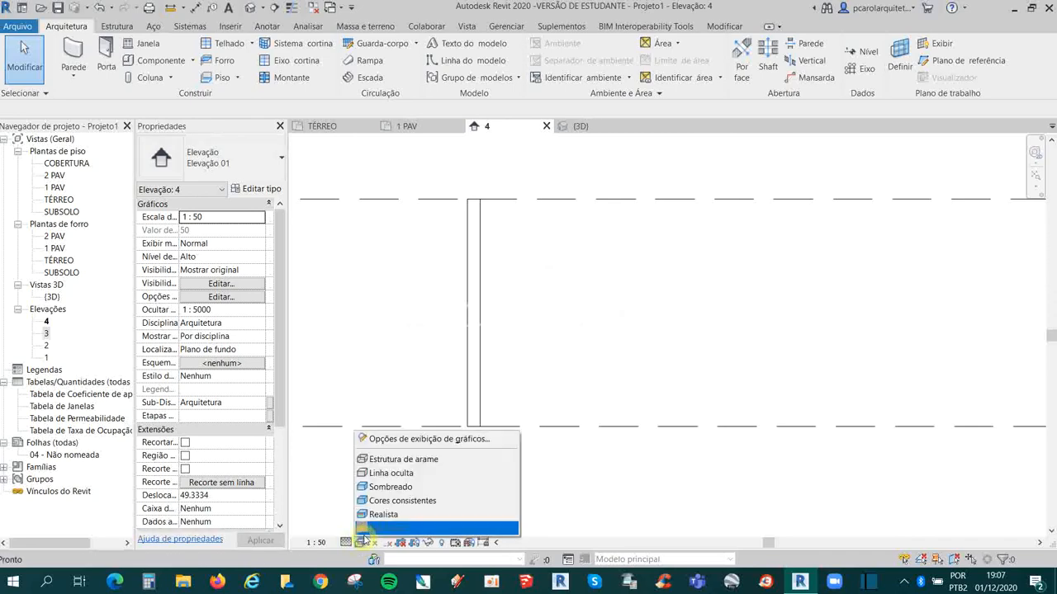
{"action": "left_click", "coordinate": [400, 477]}
Step: Try the Sombreado and Cores consistentes visual styles in elevation 4
{"action": "left_click", "coordinate": [366, 537]}
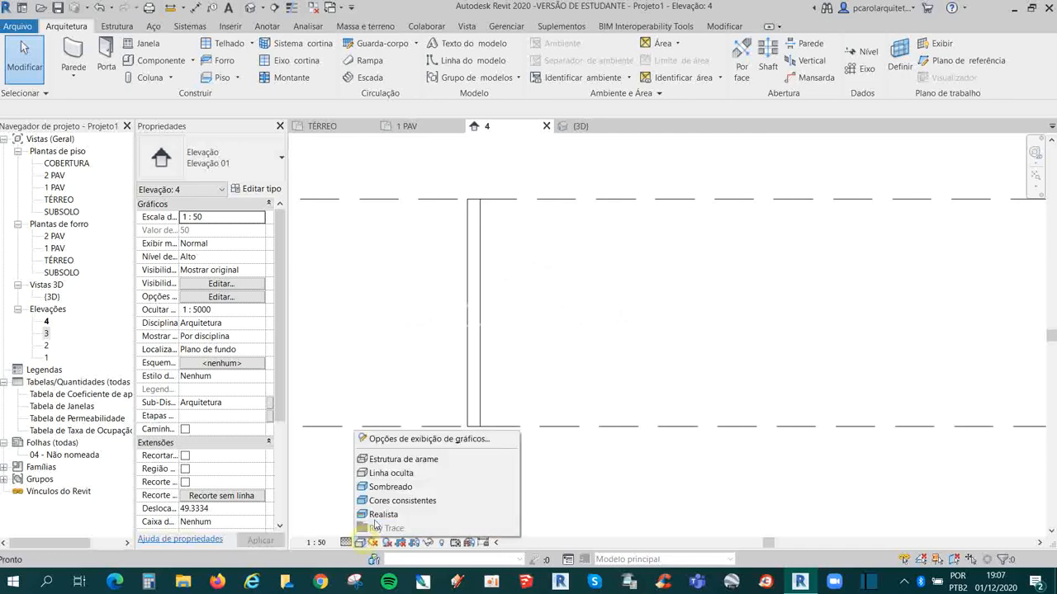
{"action": "left_click", "coordinate": [388, 487]}
{"action": "left_click", "coordinate": [360, 542]}
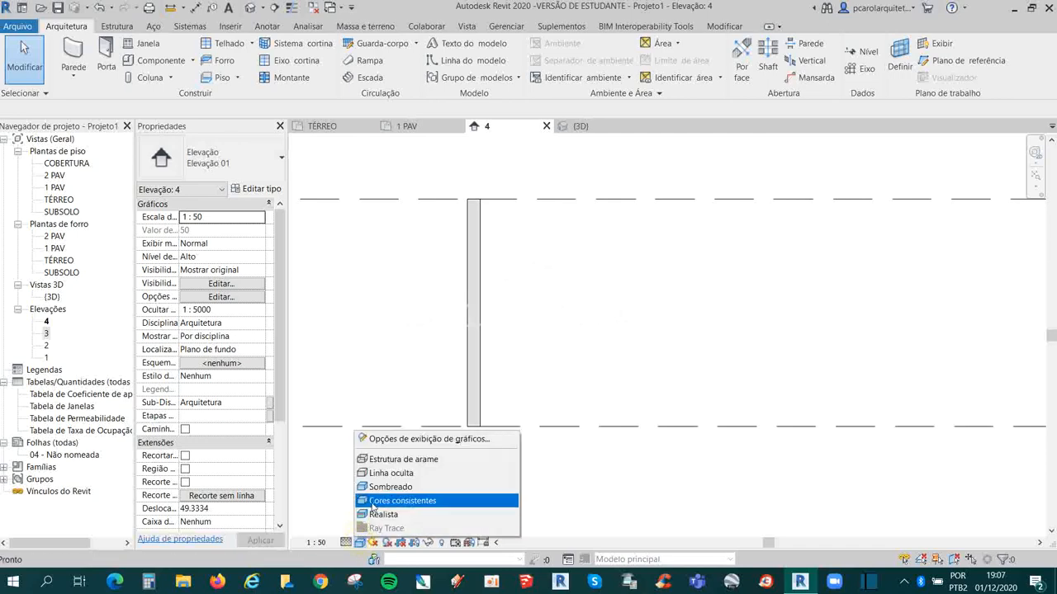
{"action": "left_click", "coordinate": [375, 499]}
Step: Set the visual style of elevation 4 to Realista and examine the wall
{"action": "left_click", "coordinate": [360, 542]}
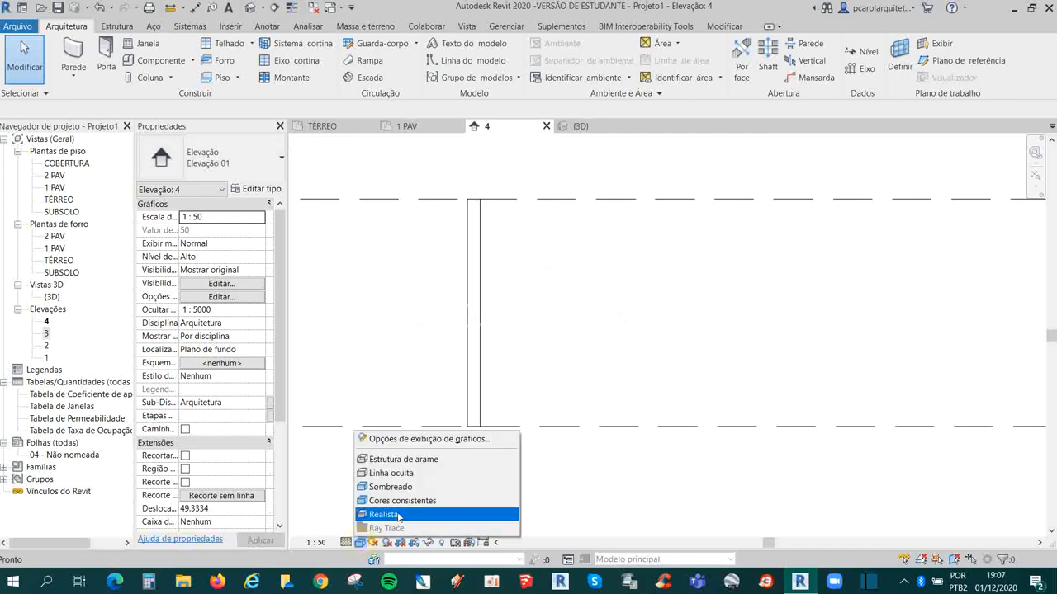
{"action": "left_click", "coordinate": [403, 516]}
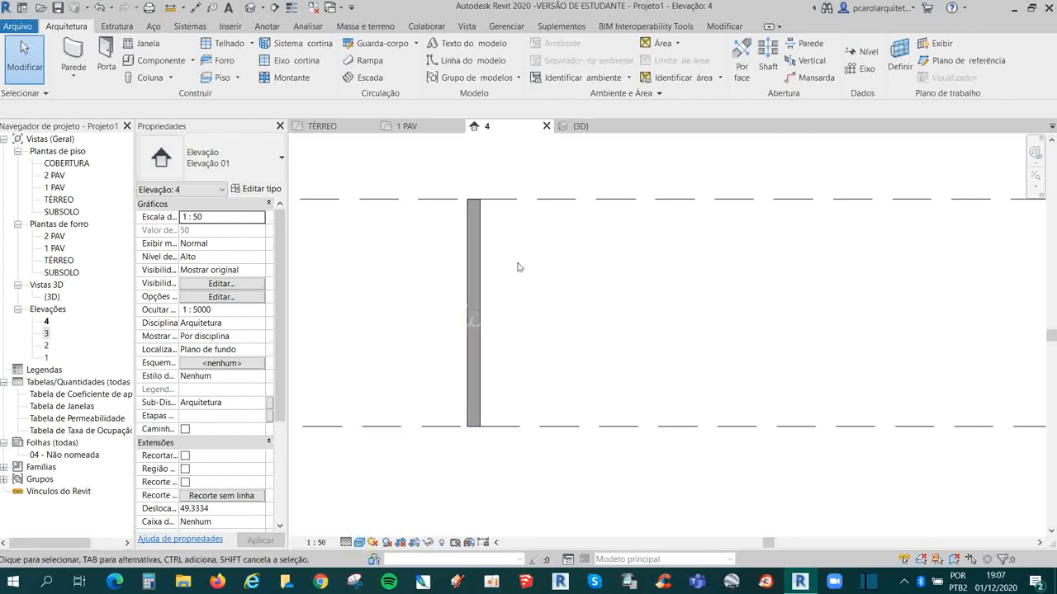
{"action": "left_click", "coordinate": [476, 264]}
{"action": "left_click", "coordinate": [546, 294]}
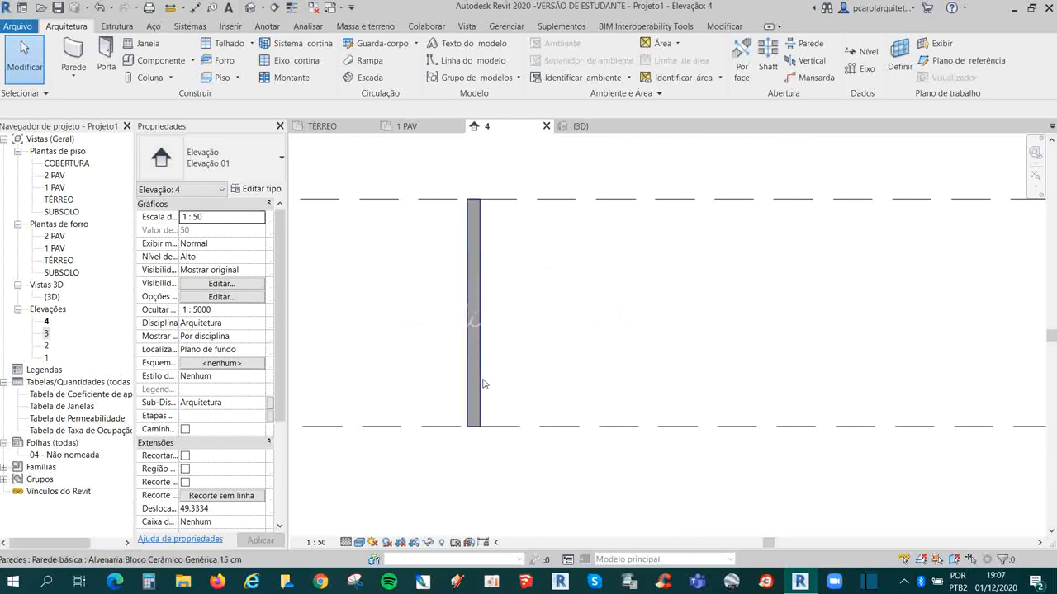
{"action": "left_click", "coordinate": [362, 541]}
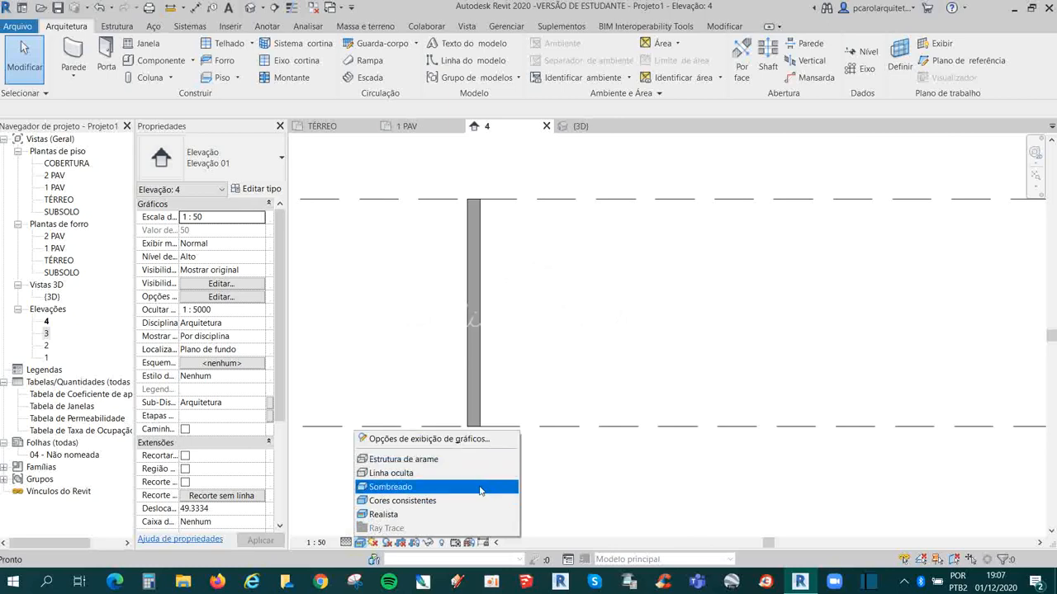
{"action": "left_click", "coordinate": [418, 516]}
Step: Show the wall obliquely in the 3D view and set that view's detail level to Médio
{"action": "middle_click_drag", "start_coordinate": [566, 396], "coordinate": [599, 406]}
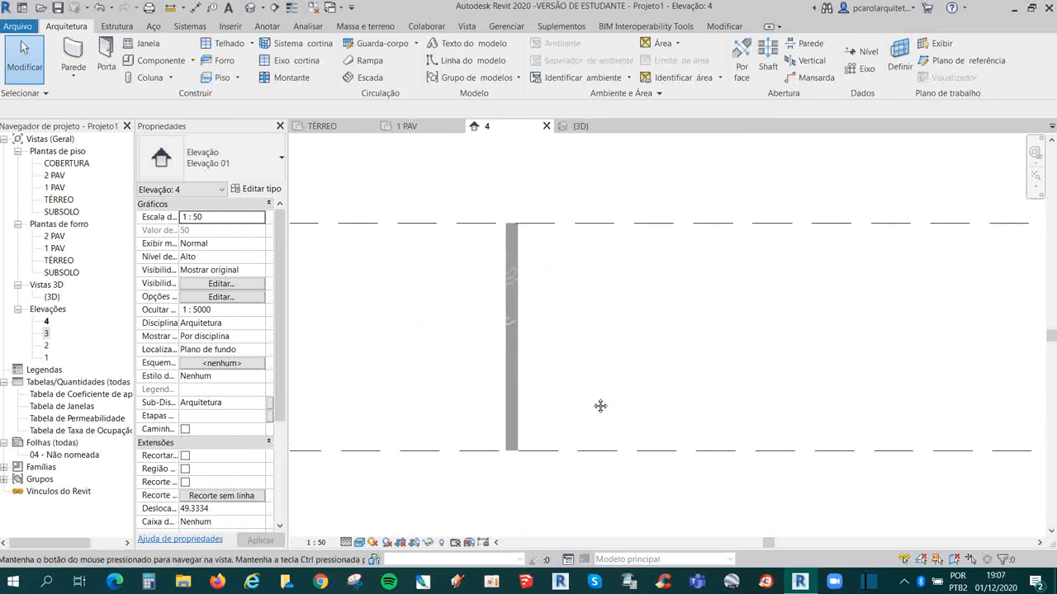
{"action": "left_click", "coordinate": [604, 132]}
{"action": "middle_click_drag", "start_coordinate": [613, 253], "coordinate": [530, 403], "text": "shift"}
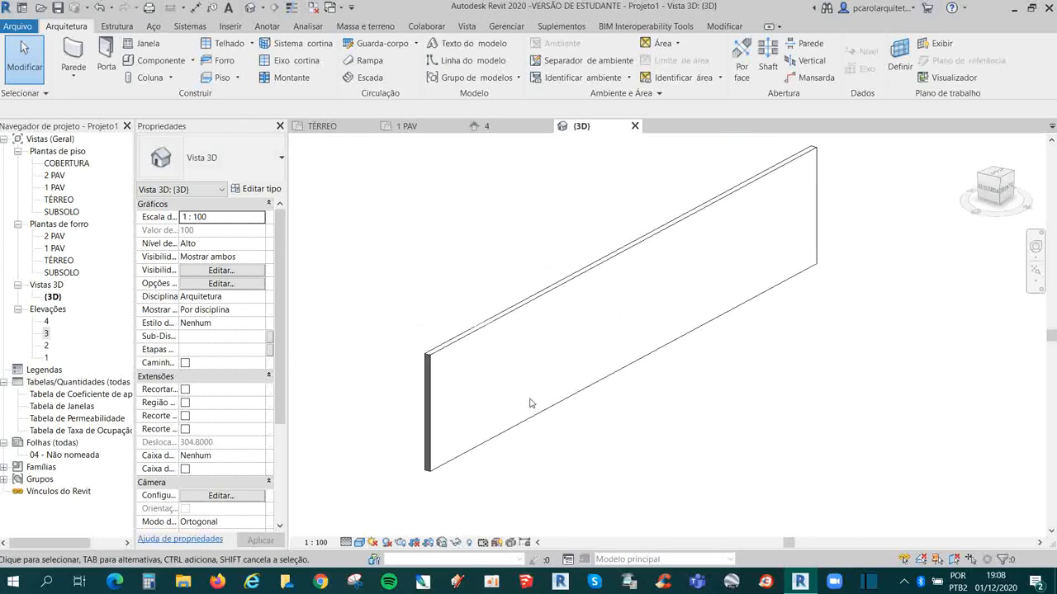
{"action": "left_click", "coordinate": [346, 544]}
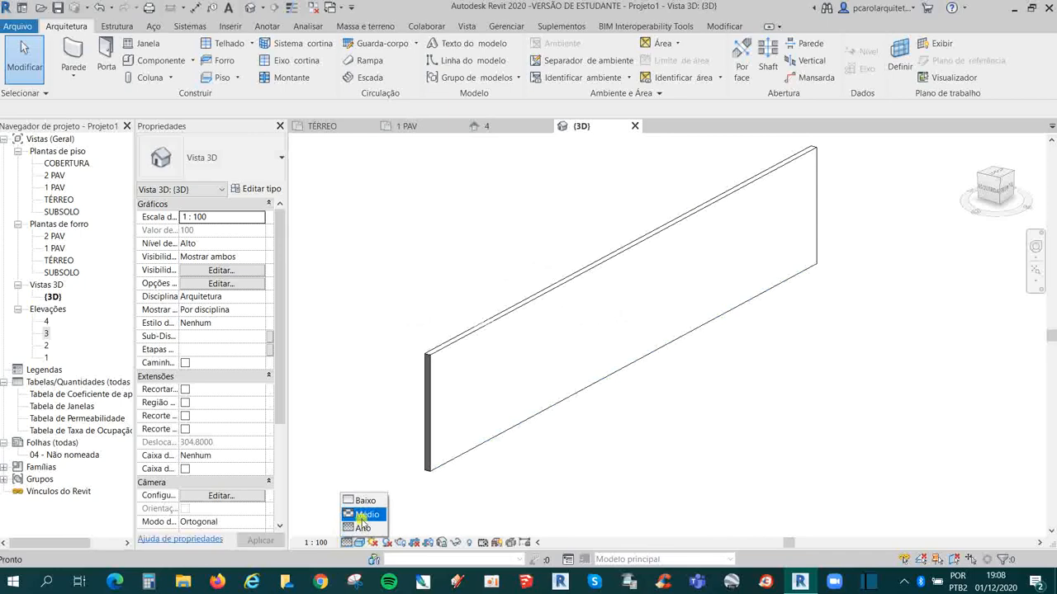
{"action": "left_click", "coordinate": [363, 515]}
Step: Return to the TÉRREO plan and try the Médio and Baixo detail levels near the wall's dimensioned end
{"action": "left_click", "coordinate": [484, 126]}
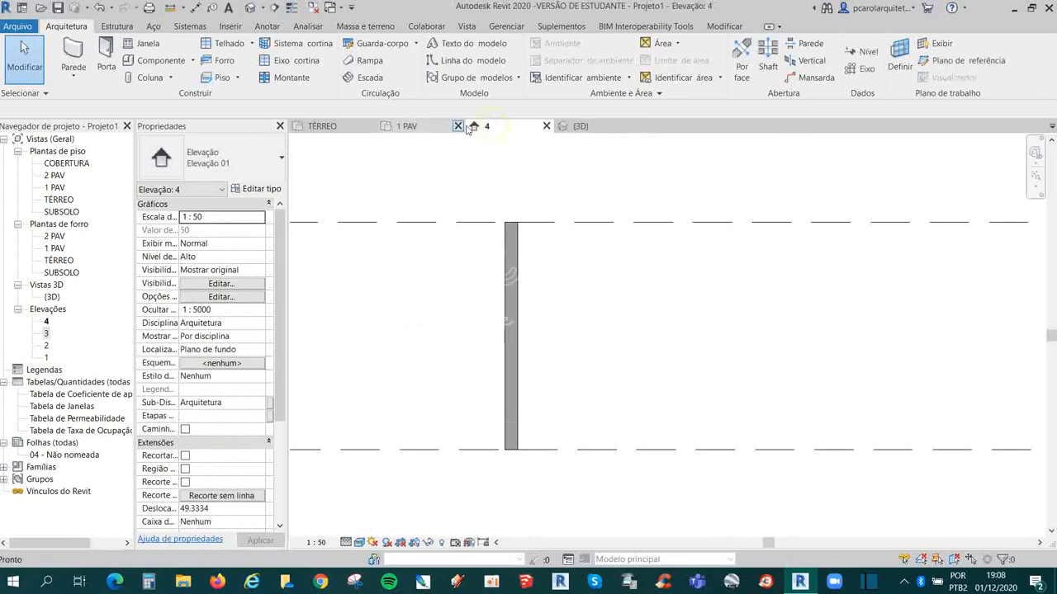
{"action": "left_click", "coordinate": [420, 126]}
{"action": "left_click", "coordinate": [324, 125]}
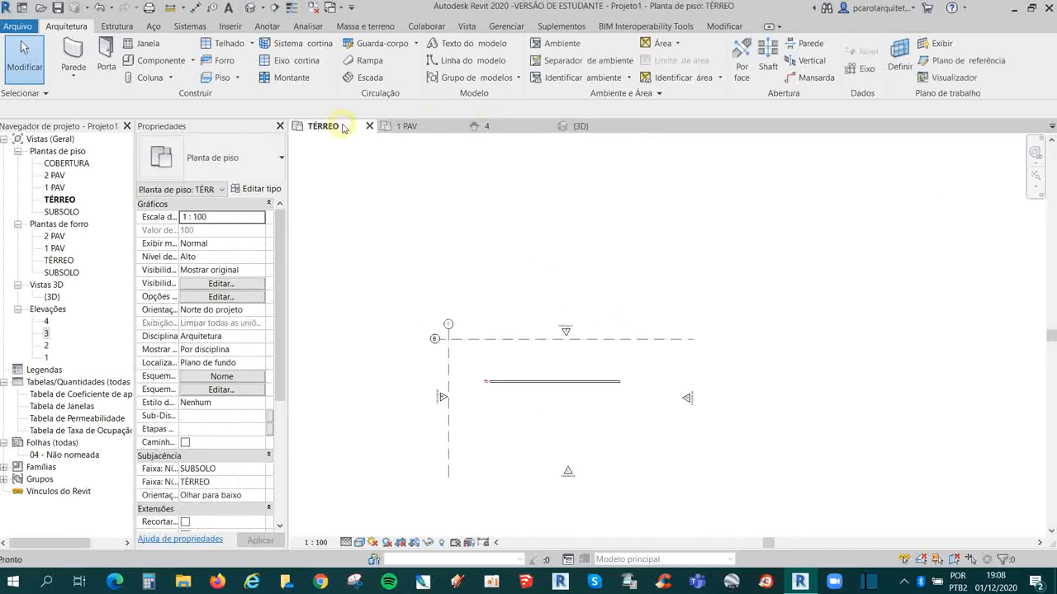
{"action": "scroll", "coordinate": [331, 407], "scroll_direction": "up", "scroll_amount": 6}
{"action": "scroll", "coordinate": [468, 403], "scroll_direction": "down", "scroll_amount": 3}
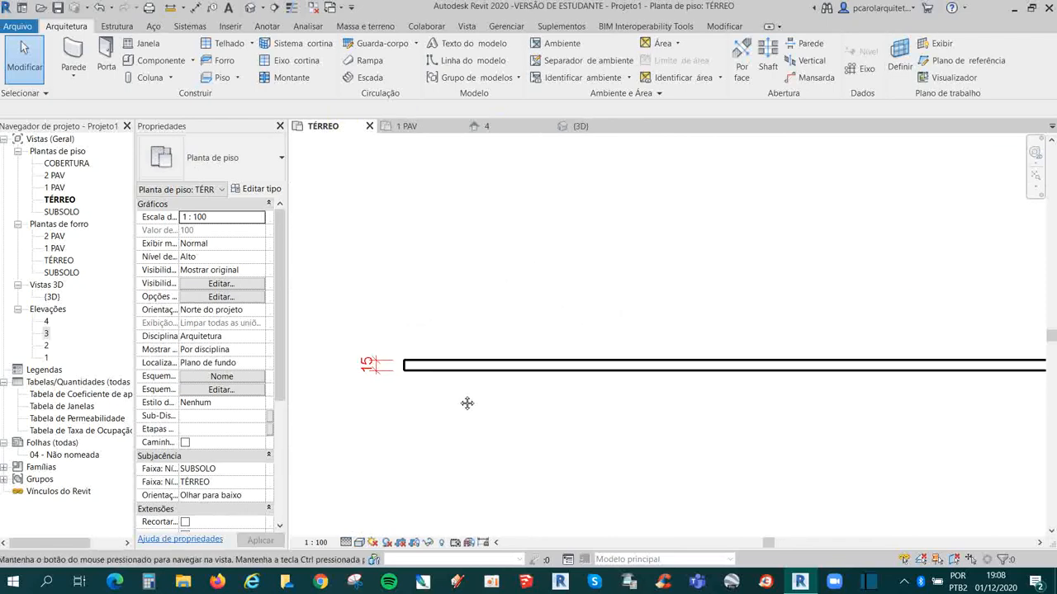
{"action": "left_click", "coordinate": [346, 542]}
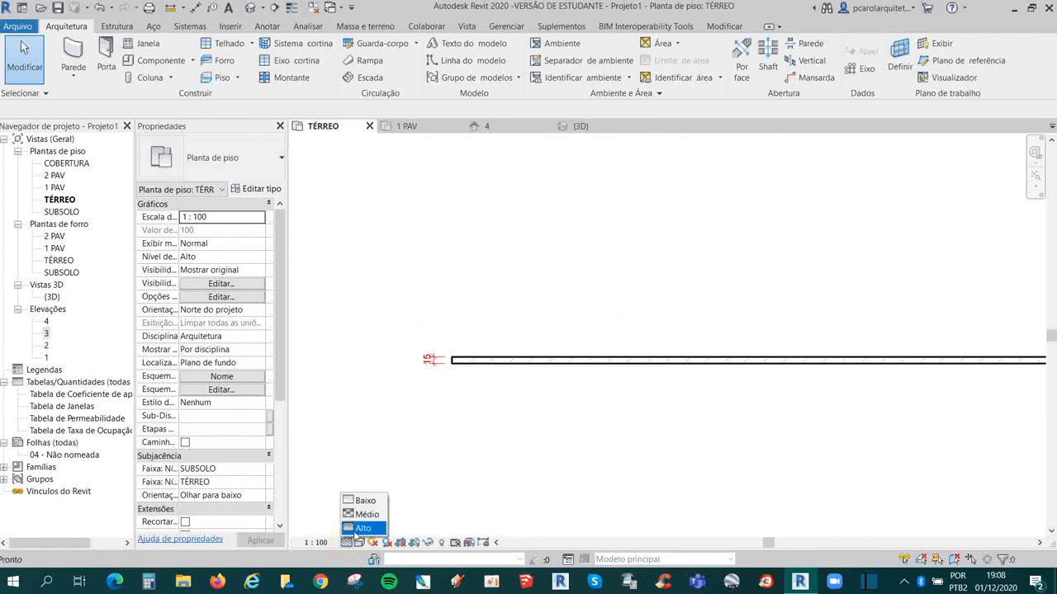
{"action": "left_click", "coordinate": [357, 517]}
{"action": "left_click", "coordinate": [346, 543]}
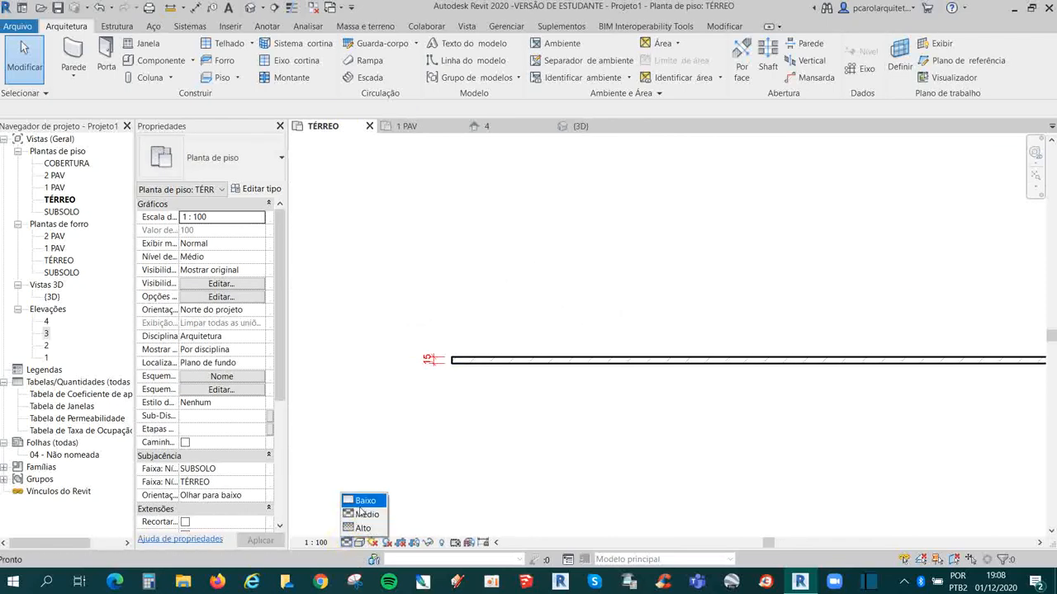
{"action": "left_click", "coordinate": [358, 503]}
Step: Compare the wall at Médio detail in the TÉRREO plan, and set the detail level back to Alto
{"action": "scroll", "coordinate": [439, 402], "scroll_direction": "up", "scroll_amount": 3}
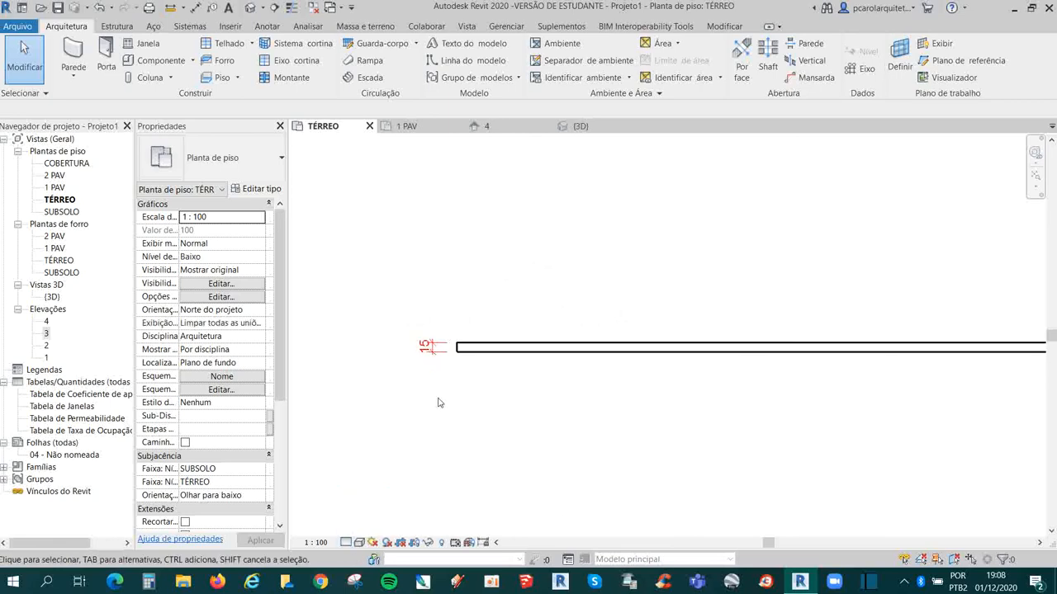
{"action": "left_click", "coordinate": [347, 542]}
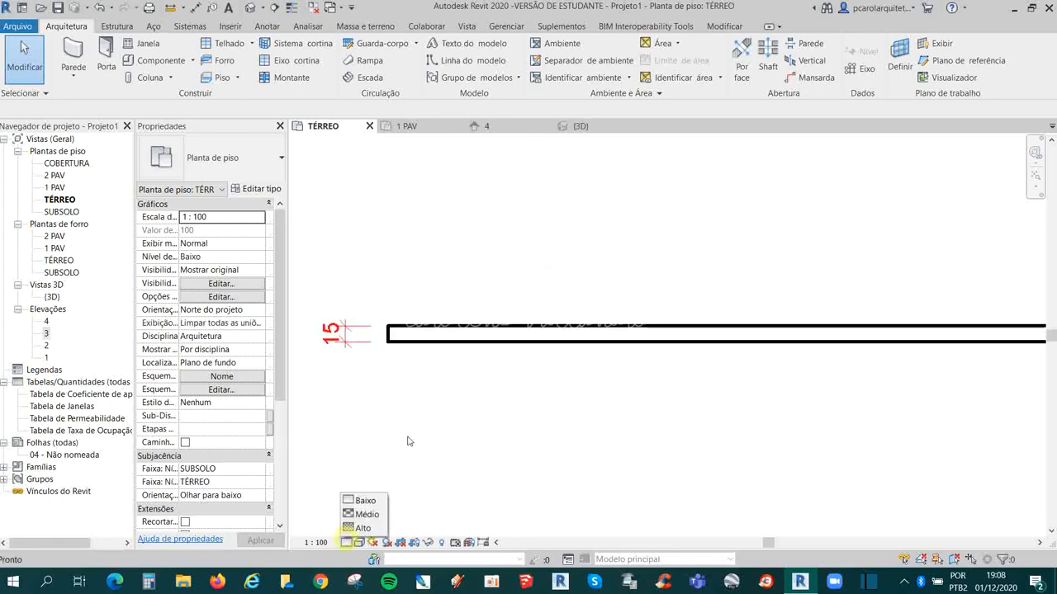
{"action": "left_click", "coordinate": [378, 516]}
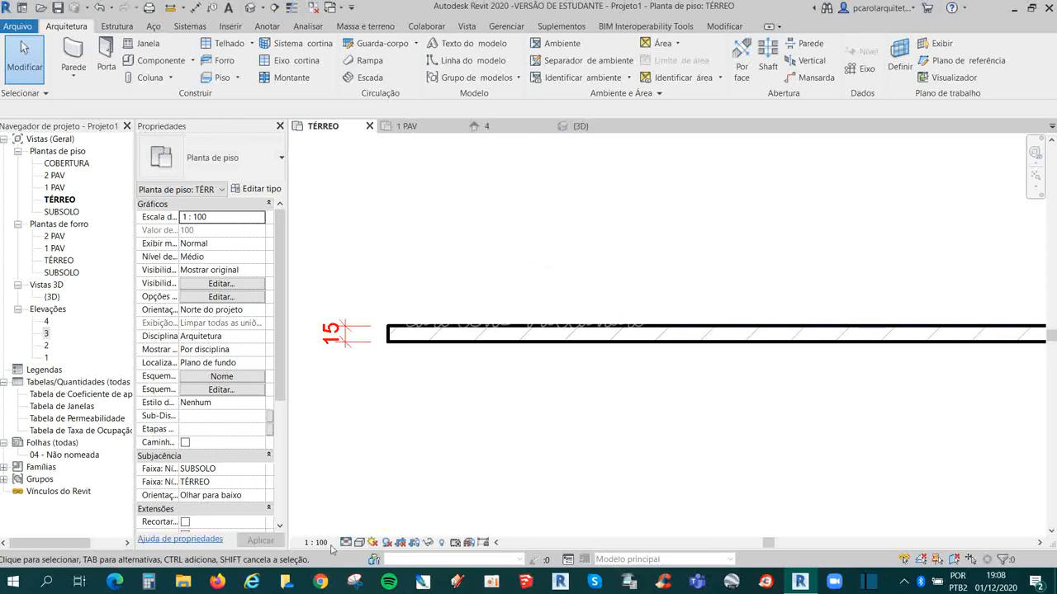
{"action": "left_click", "coordinate": [347, 542]}
{"action": "left_click", "coordinate": [364, 530]}
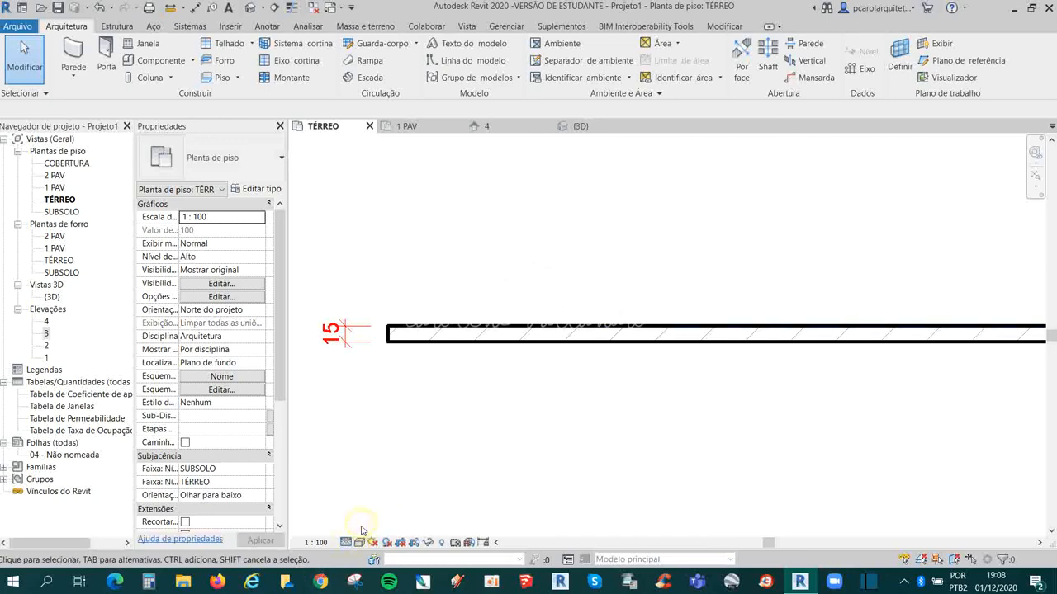
Step: Close all inactive views, keeping only the TÉRREO plan open with its grids and wall in view
{"action": "scroll", "coordinate": [462, 346], "scroll_direction": "down", "scroll_amount": 1}
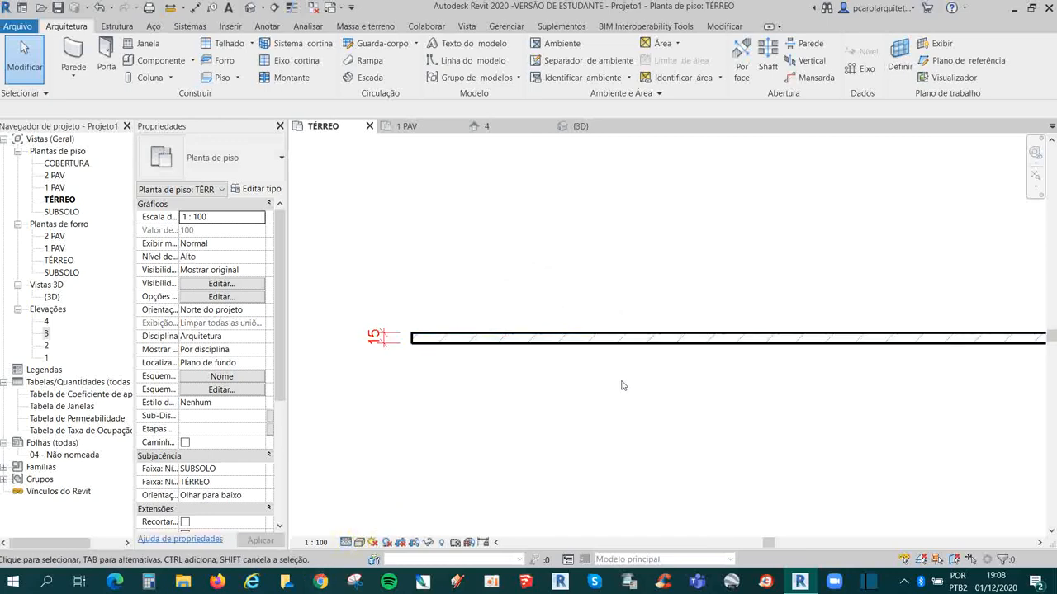
{"action": "scroll", "coordinate": [478, 359], "scroll_direction": "down", "scroll_amount": 3}
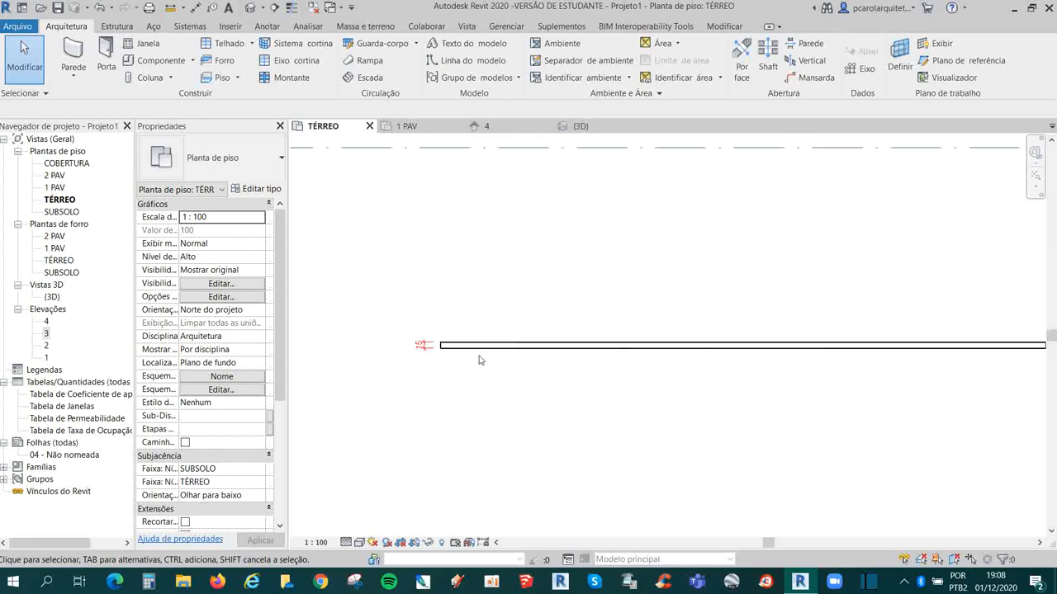
{"action": "scroll", "coordinate": [541, 378], "scroll_direction": "down", "scroll_amount": 3}
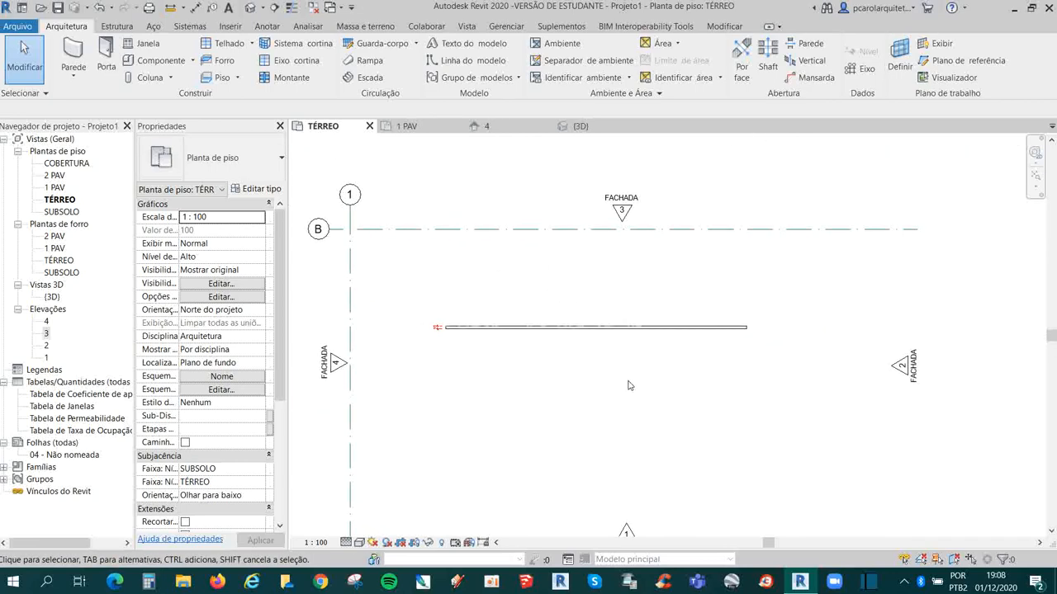
{"action": "left_click", "coordinate": [308, 8]}
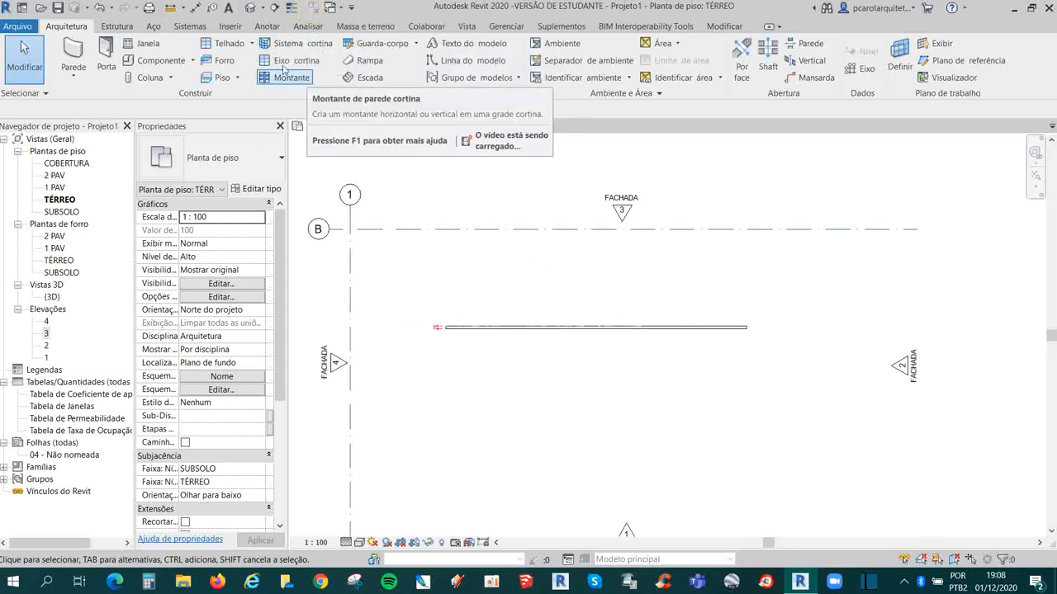